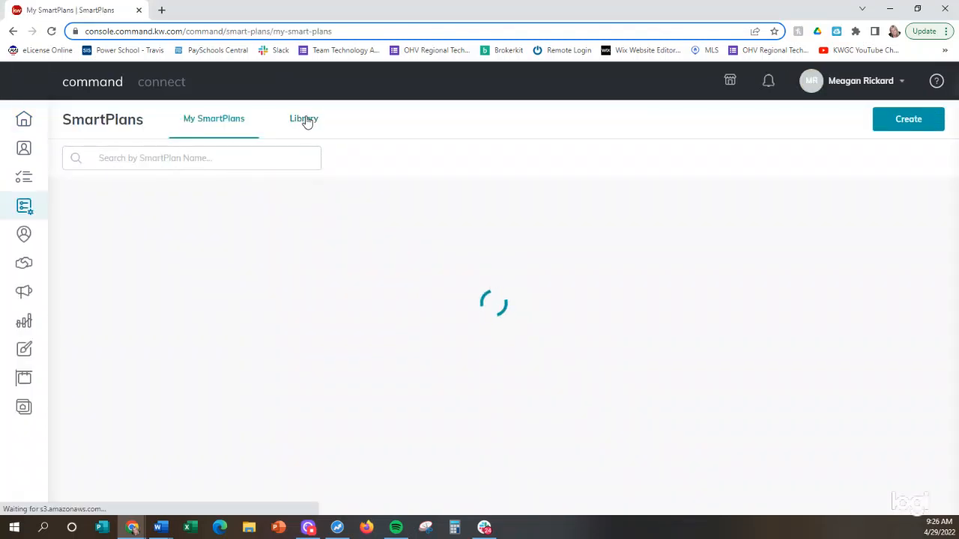
- Open the SmartPlans library and search it for kwgc
click(311, 123)
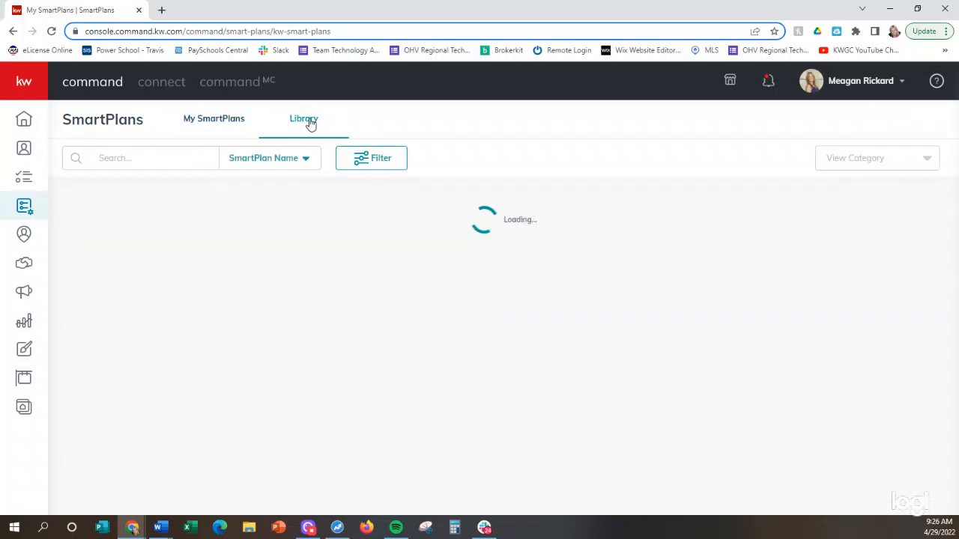
click(182, 155)
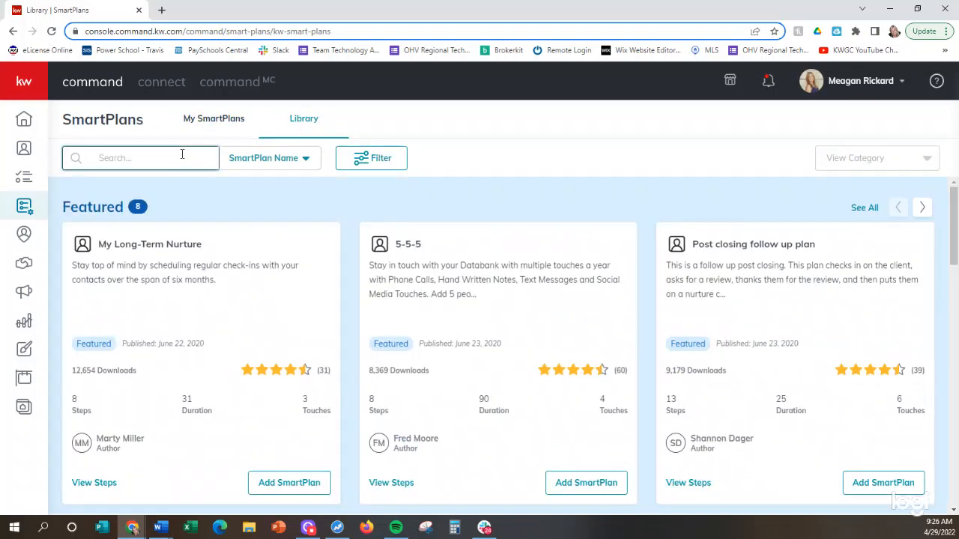
text(kwgc)
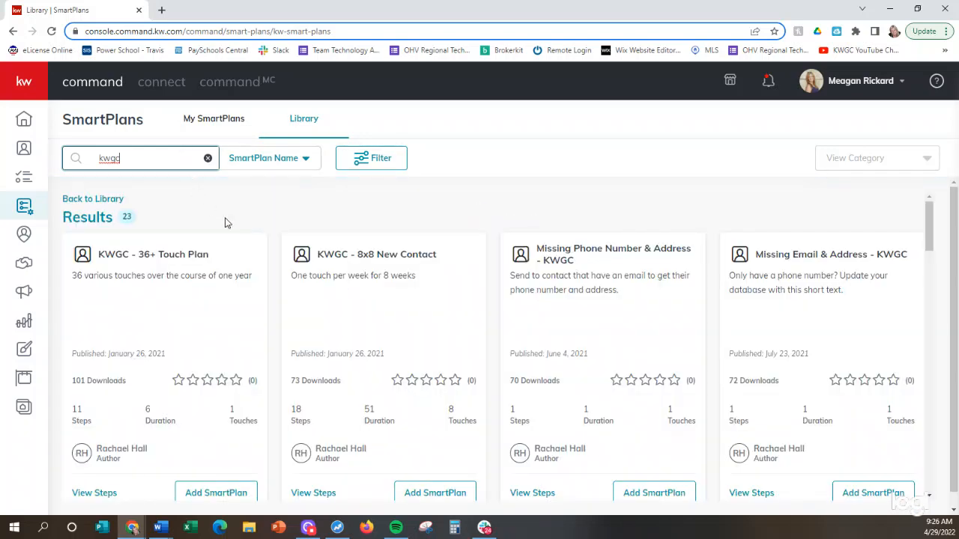
- Add the NEW Facebook Listing Follow Up Email 4/19/2022 plan to My SmartPlans, naming it NEW Facebook Listing Follow Up Email 4/19/2022
scroll(703, 268, down, 15)
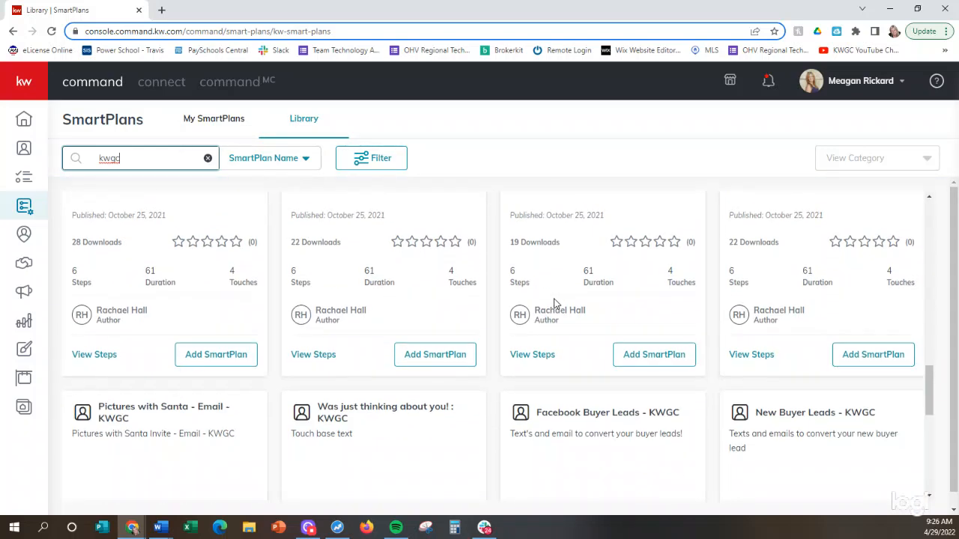
drag(537, 235, 669, 254)
click(669, 254)
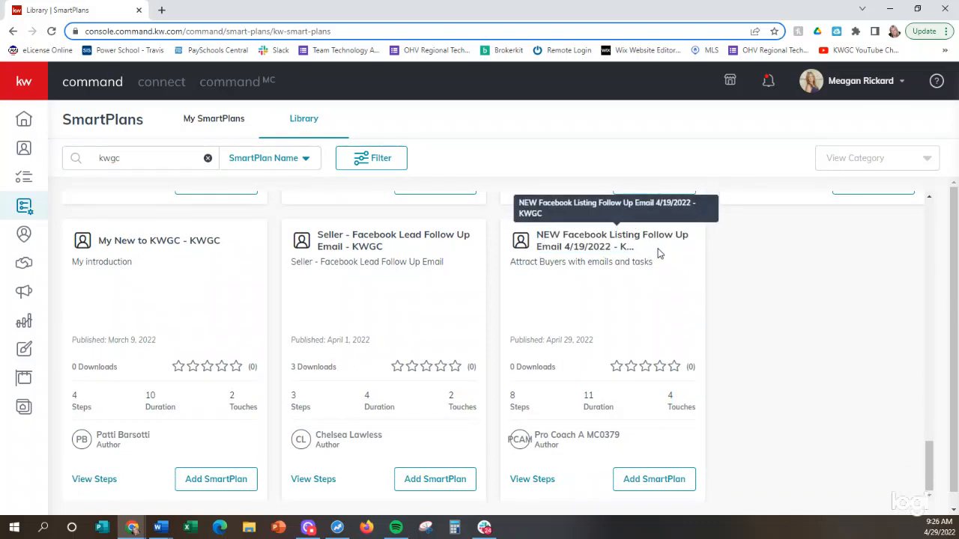
scroll(660, 300, down, 1)
click(649, 466)
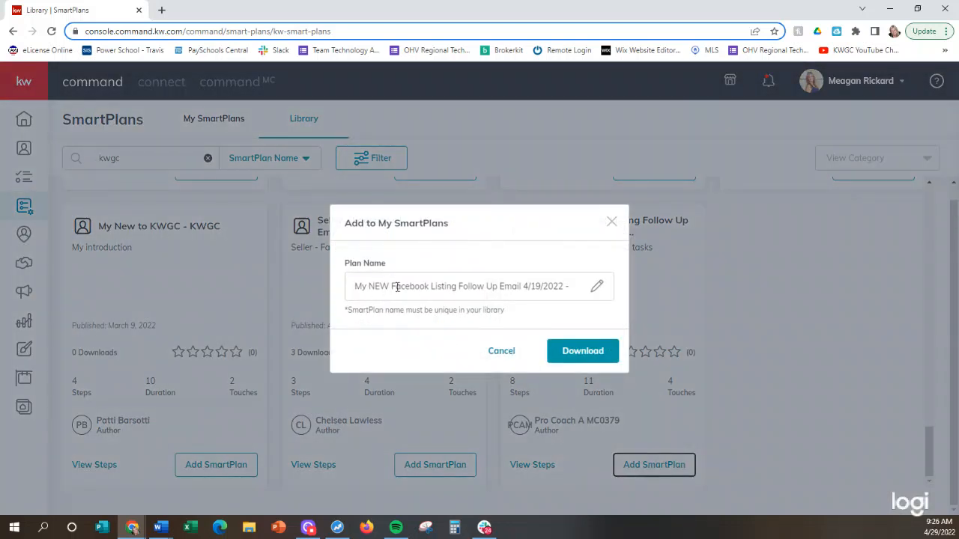
drag(395, 285, 334, 292)
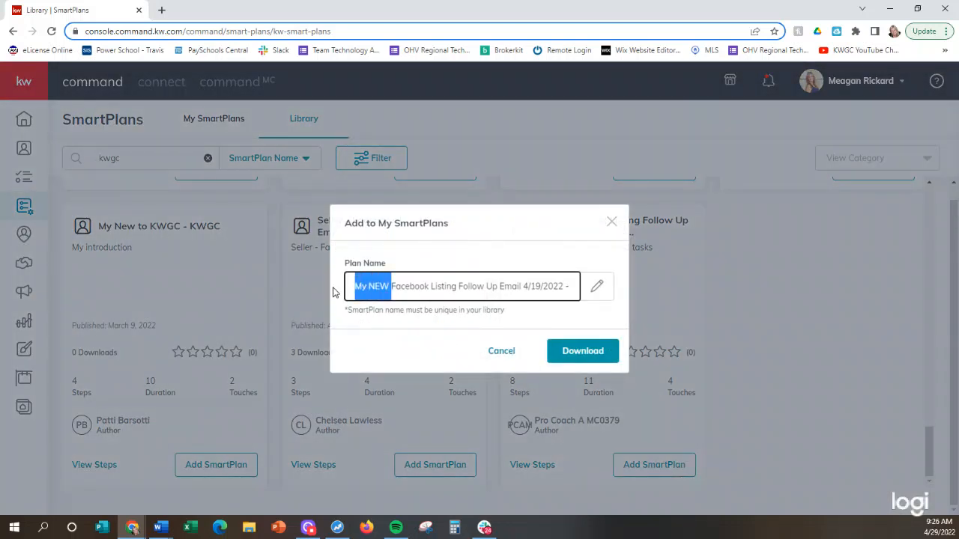
key(BackSpace)
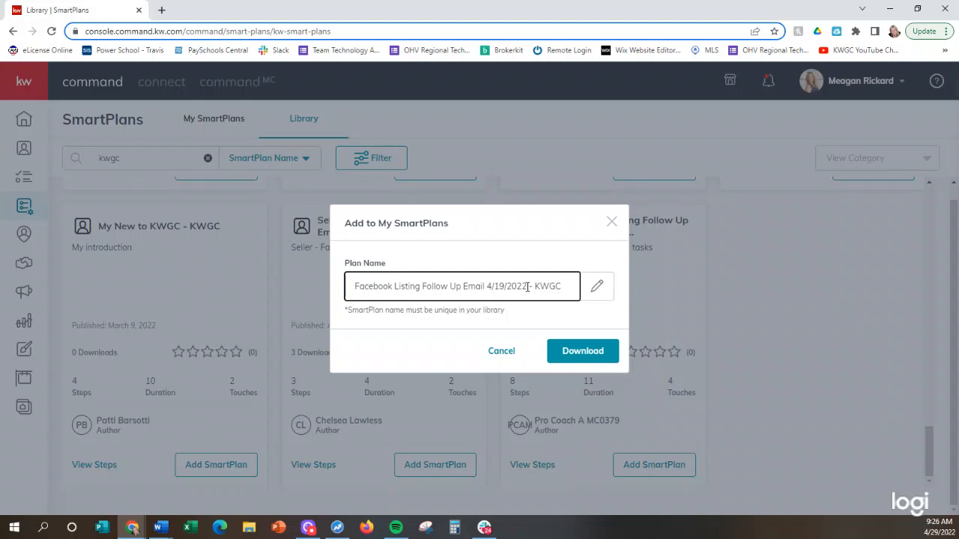
text(NEW)
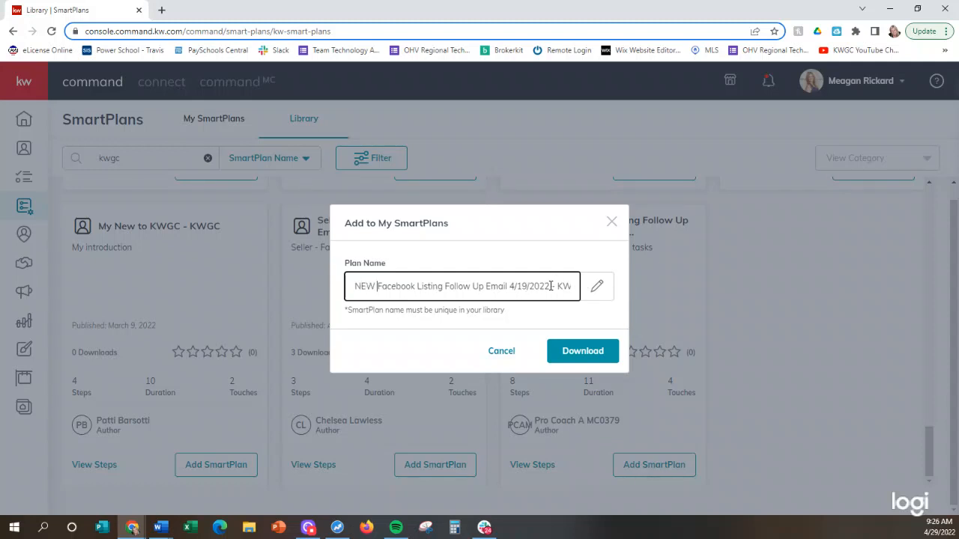
drag(550, 286, 647, 290)
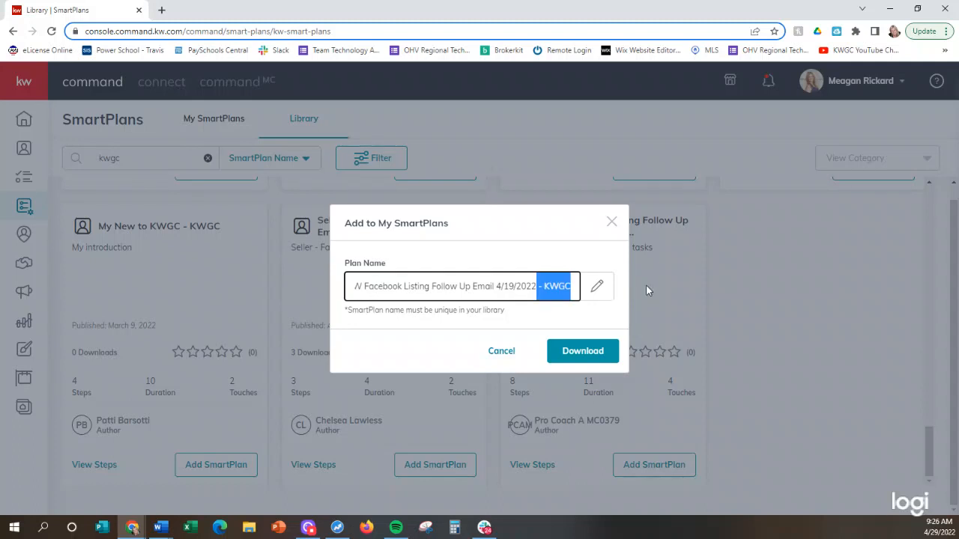
key(BackSpace)
click(572, 350)
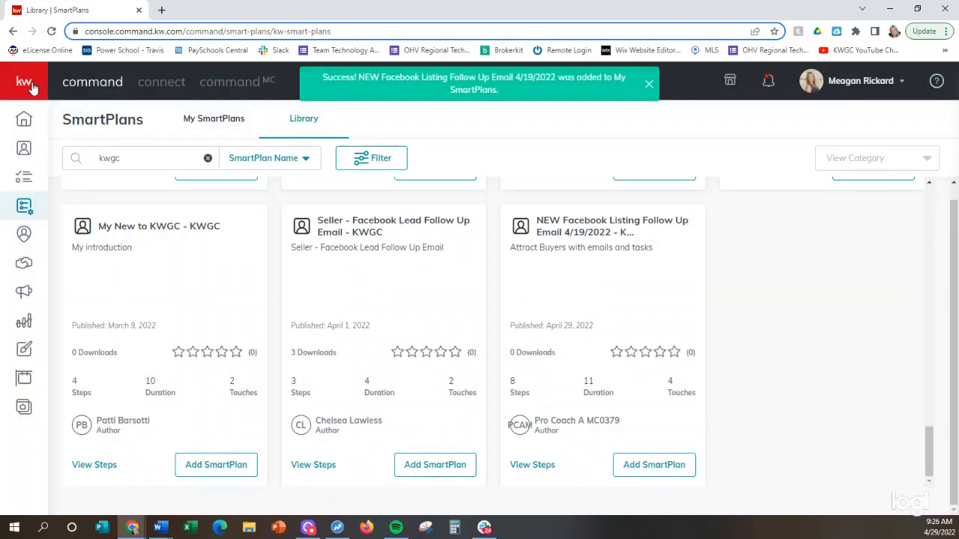
- Open the newly added plan for editing and remove its first Set Delay step
click(215, 127)
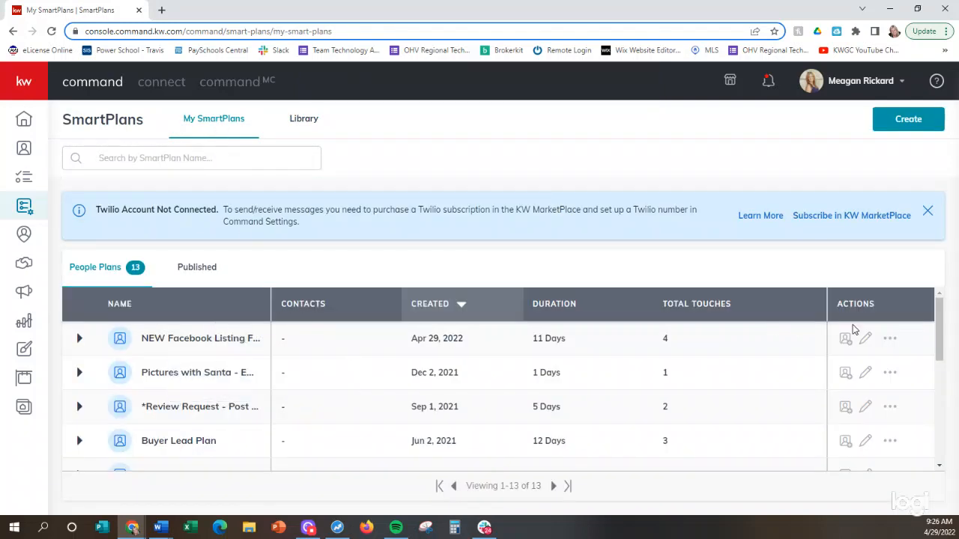
click(865, 341)
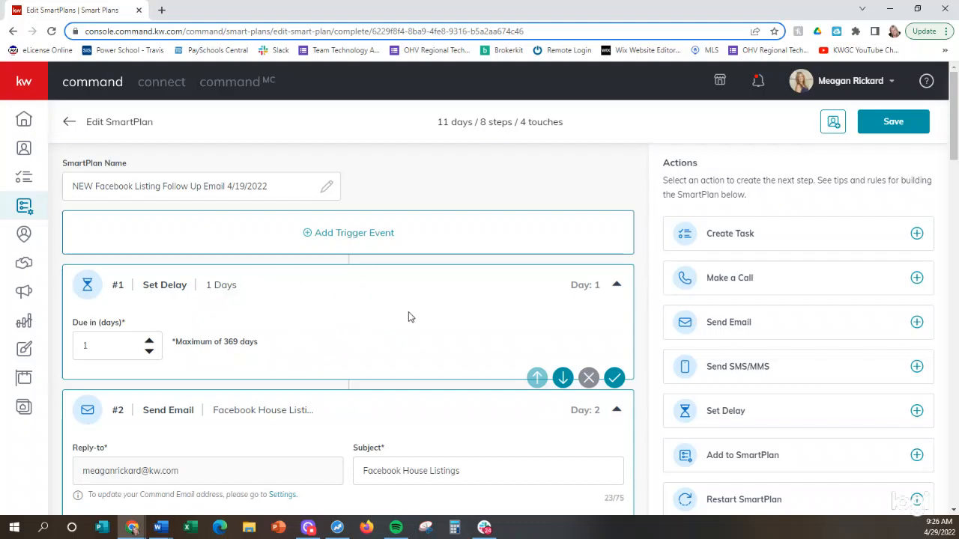
click(588, 377)
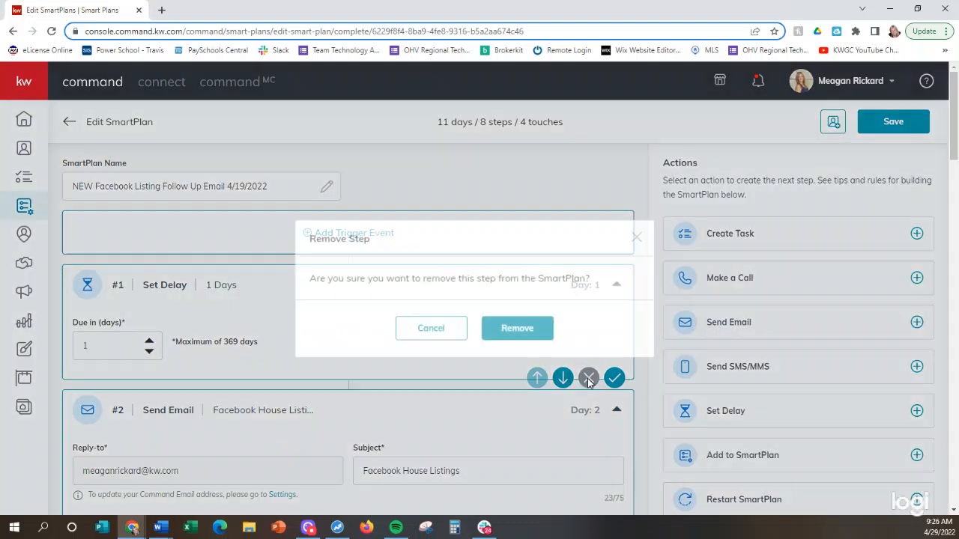
click(536, 325)
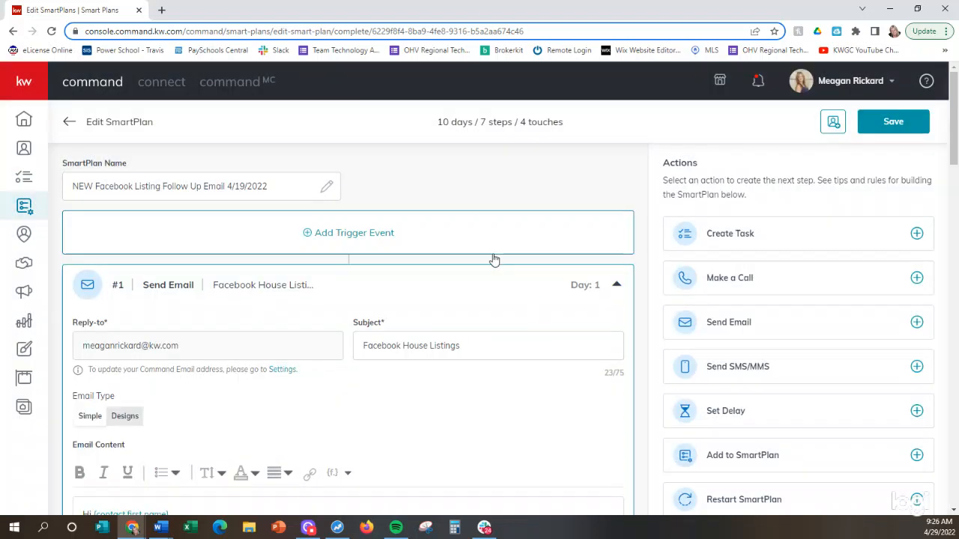
- Review the plan's remaining email, delay and task steps from top to bottom
scroll(495, 263, down, 2)
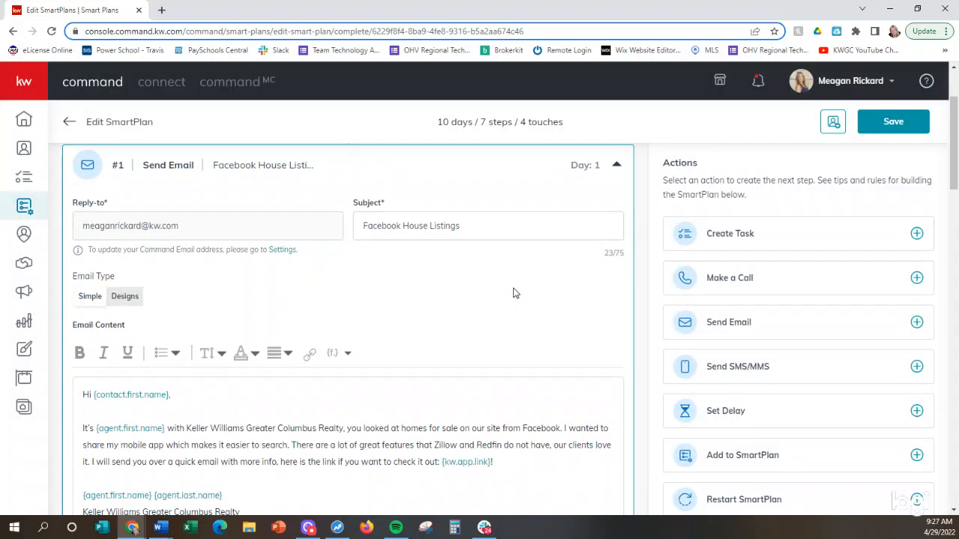
scroll(431, 247, down, 3)
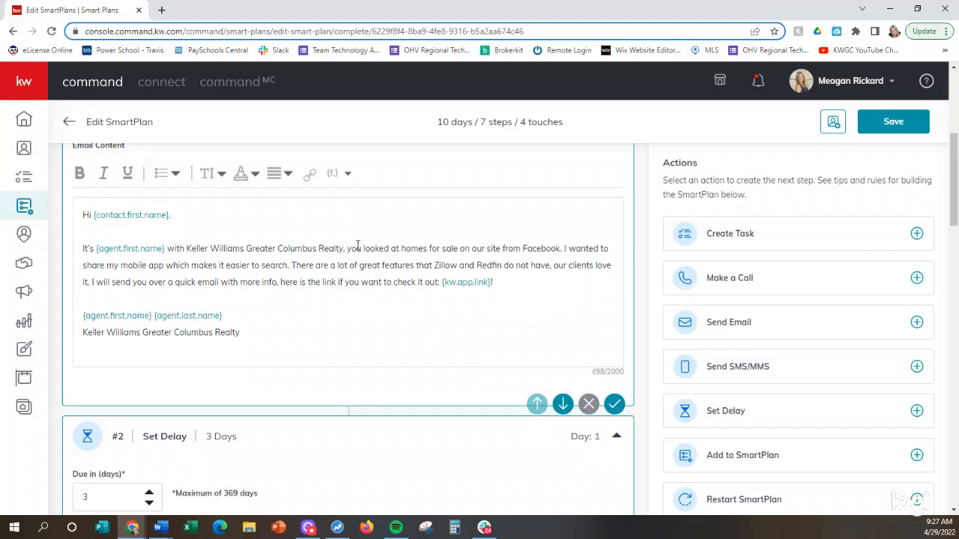
scroll(352, 247, down, 1)
scroll(359, 250, down, 1)
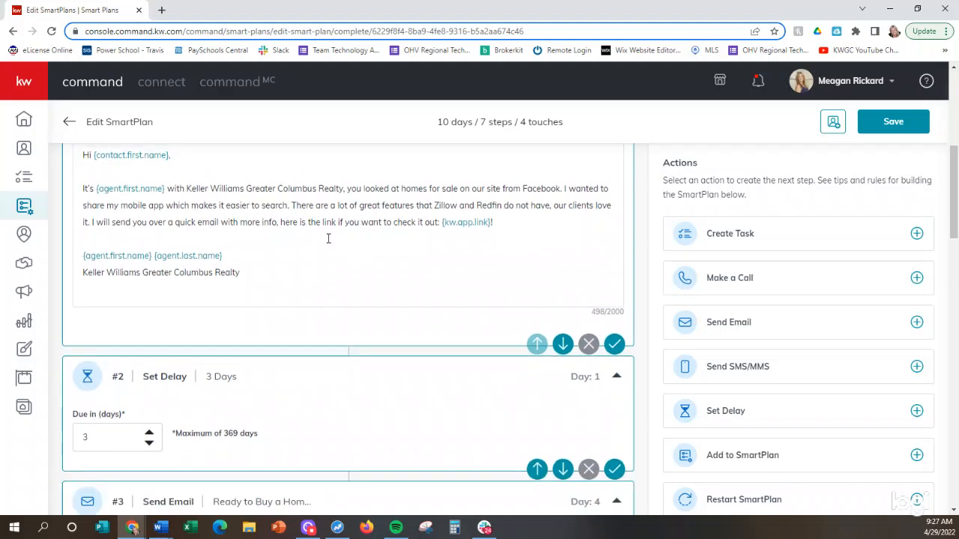
click(93, 282)
scroll(93, 258, down, 2)
scroll(254, 221, down, 2)
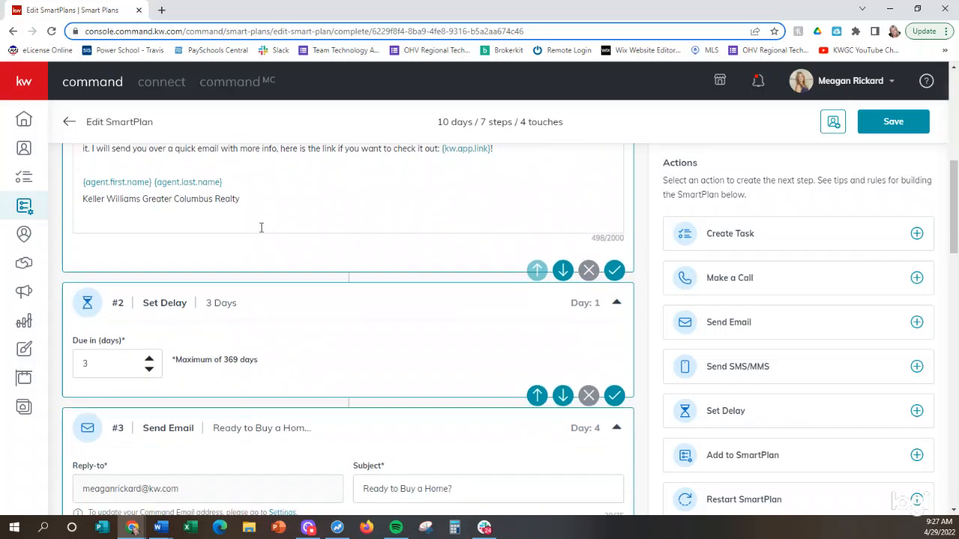
scroll(389, 257, down, 6)
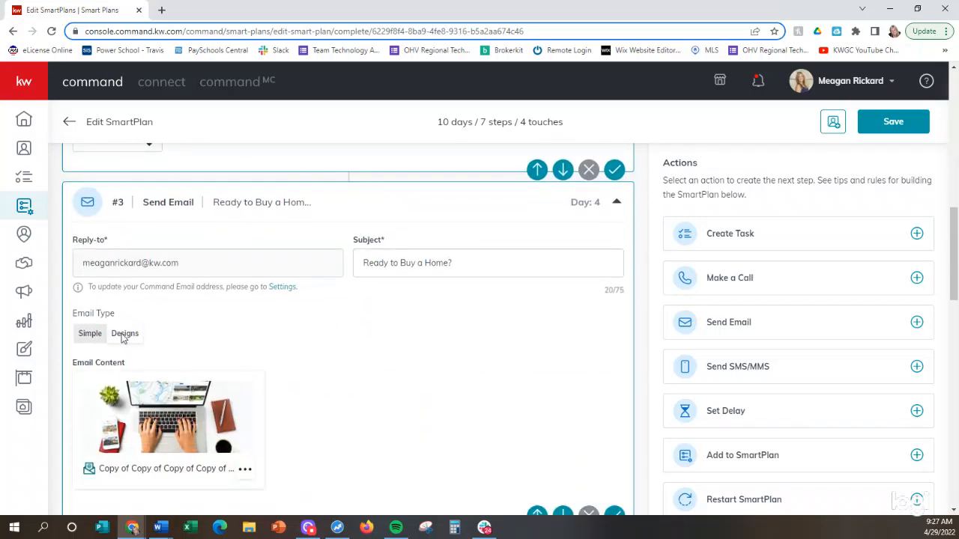
scroll(405, 342, down, 10)
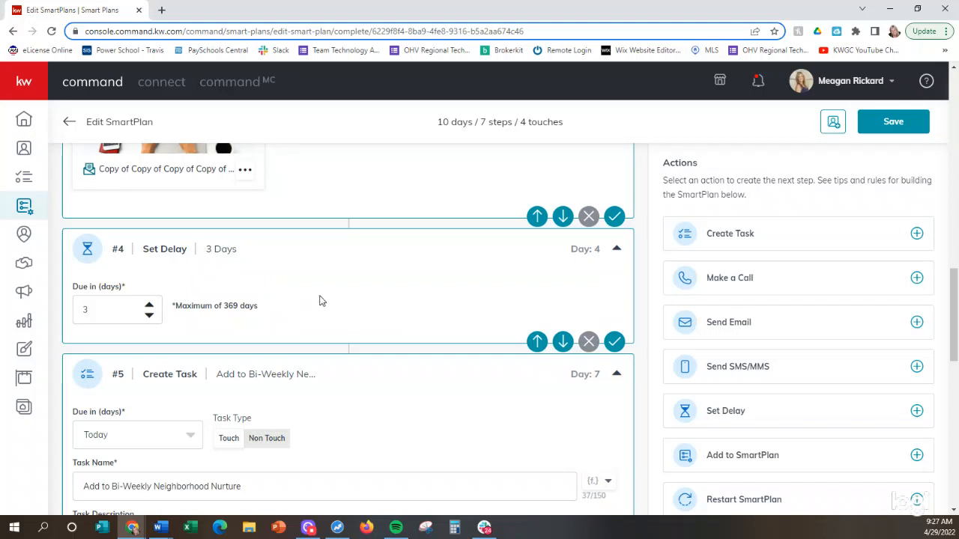
scroll(426, 293, down, 6)
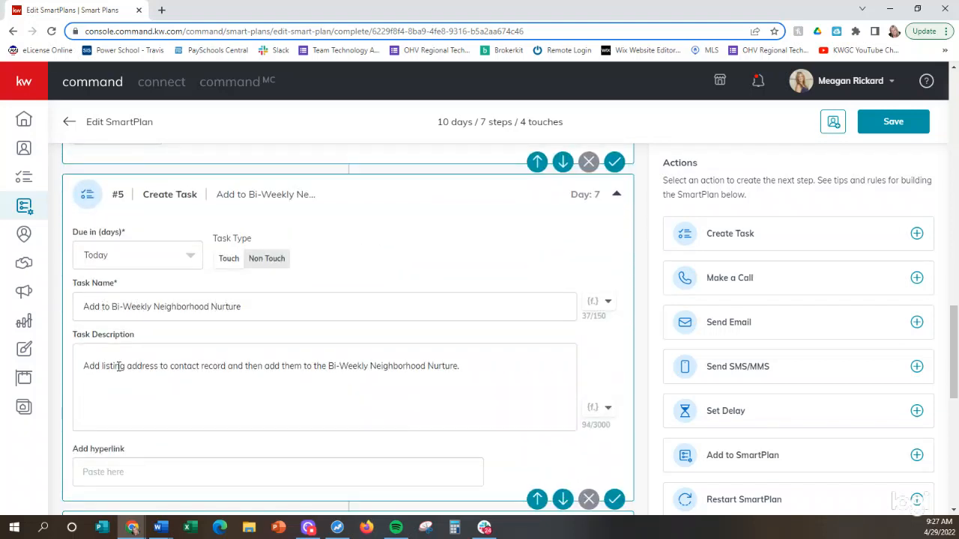
scroll(299, 389, down, 3)
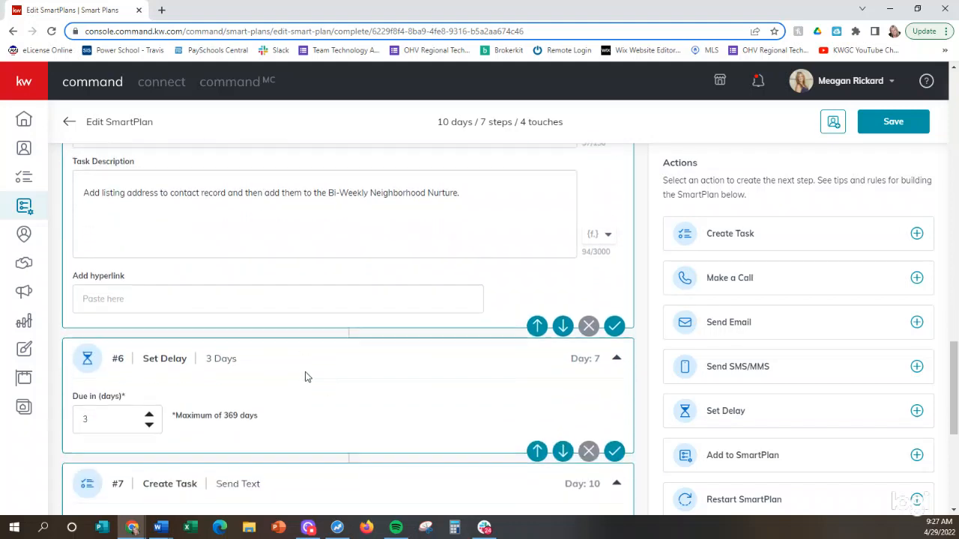
scroll(337, 385, down, 3)
scroll(250, 373, down, 2)
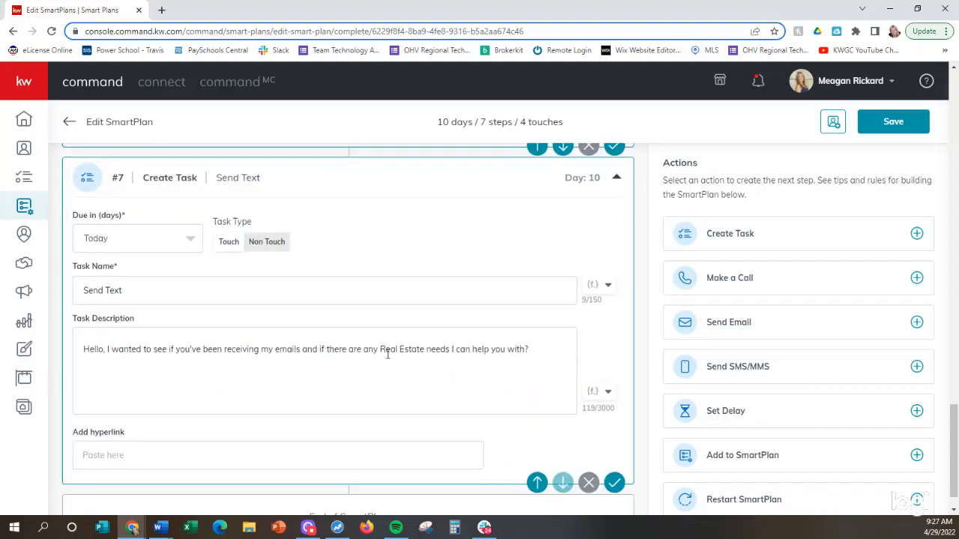
scroll(427, 292, up, 20)
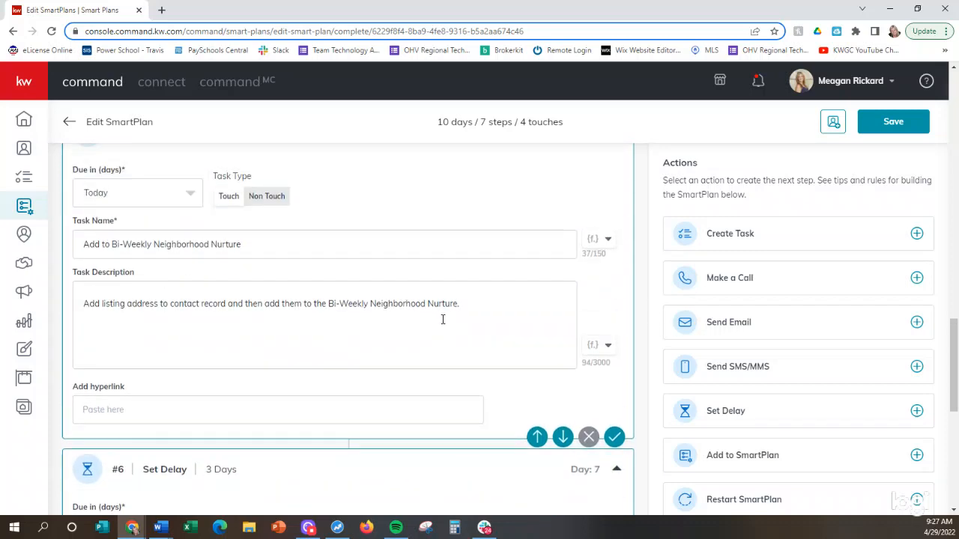
scroll(472, 340, up, 5)
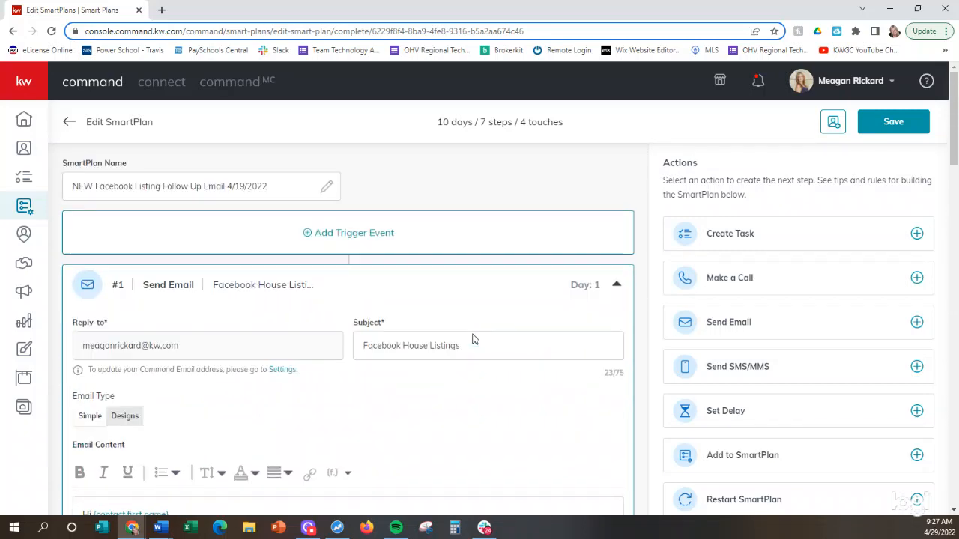
- Open the trigger event setup and search the contact tags for FB
click(367, 234)
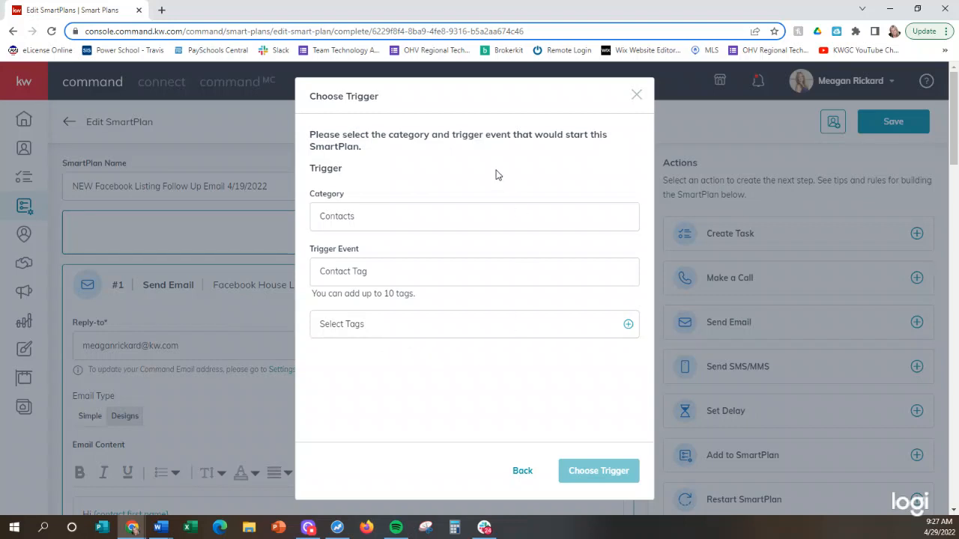
click(364, 326)
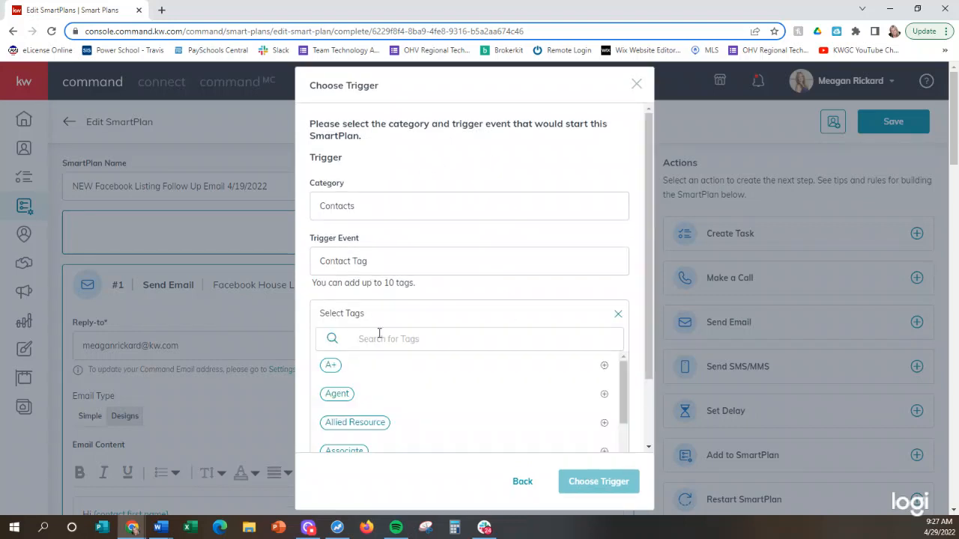
click(379, 333)
text(F)
text(a)
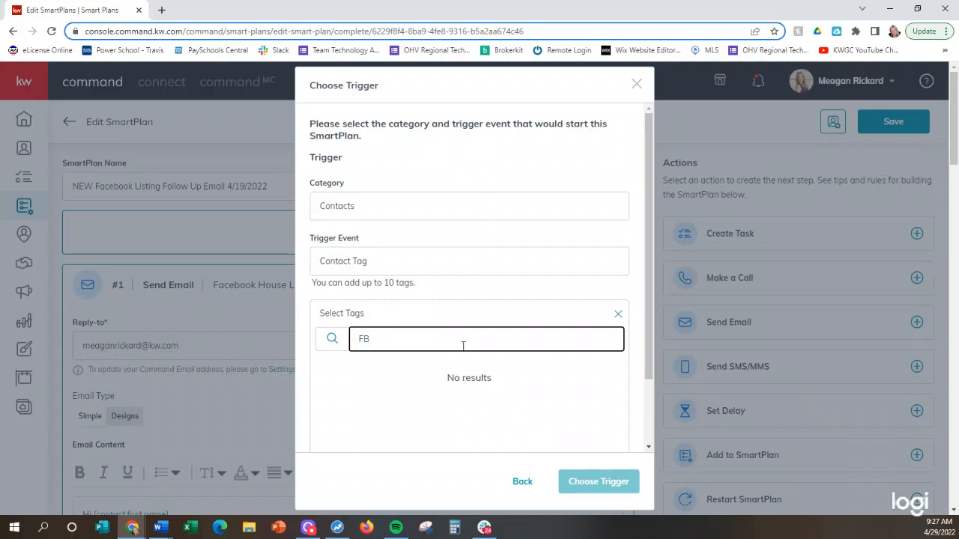
key(BackSpace)
key(BackSpace)
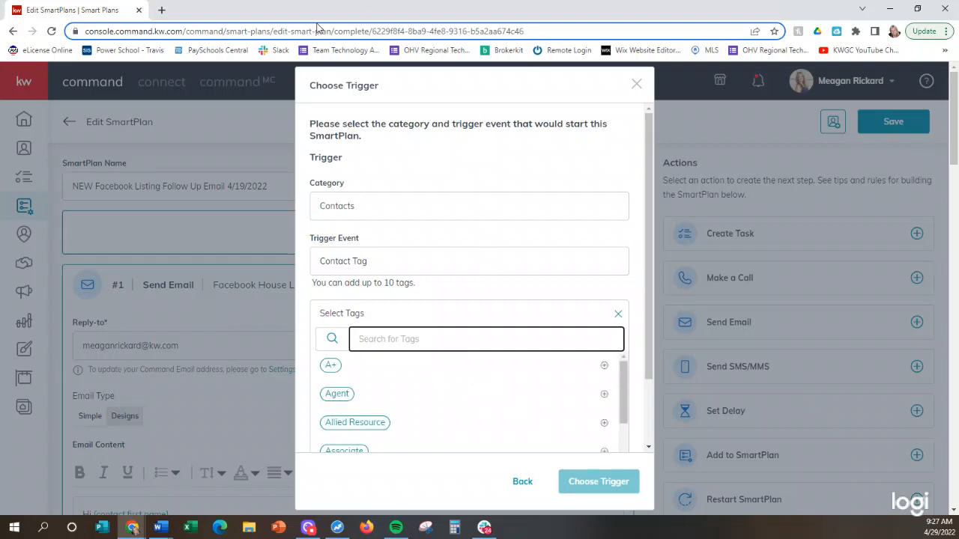
- Switch to a new browser tab, go to agent.kw.com, and open the account Settings
click(161, 10)
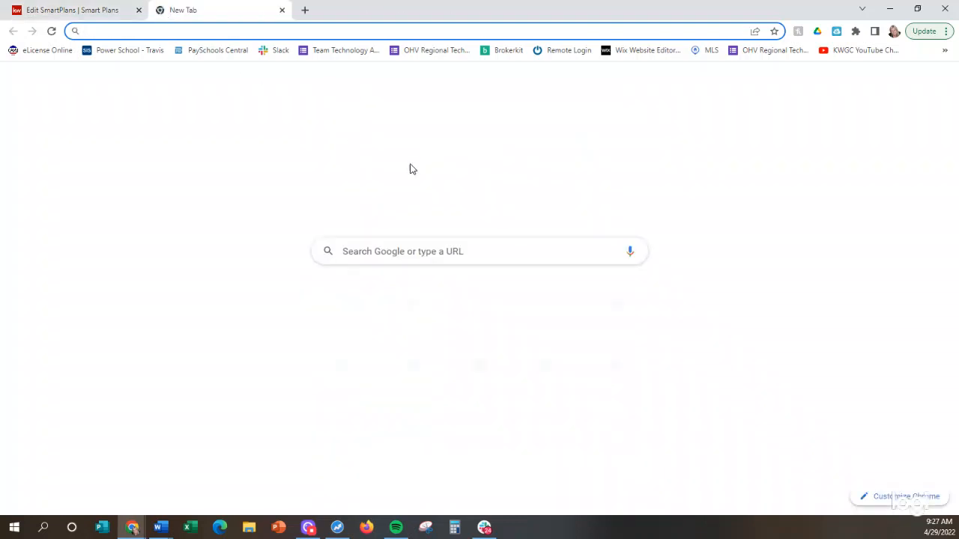
text(ac)
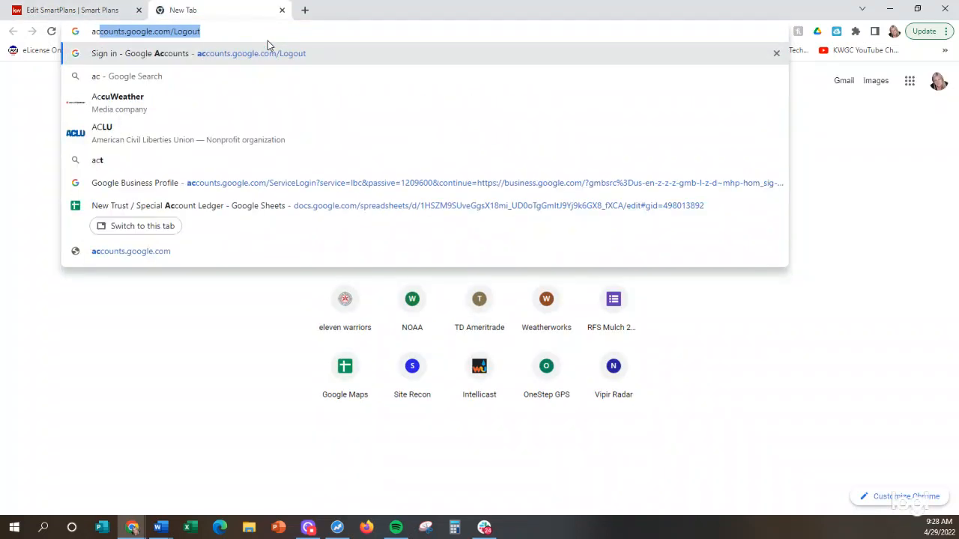
key(BackSpace)
key(BackSpace)
key(BackSpace)
text(ag)
key(Return)
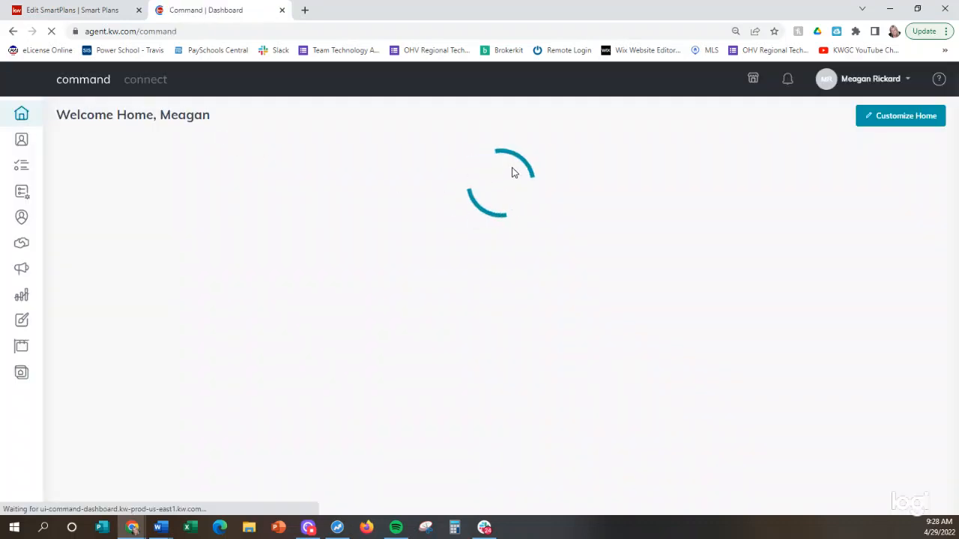
click(856, 81)
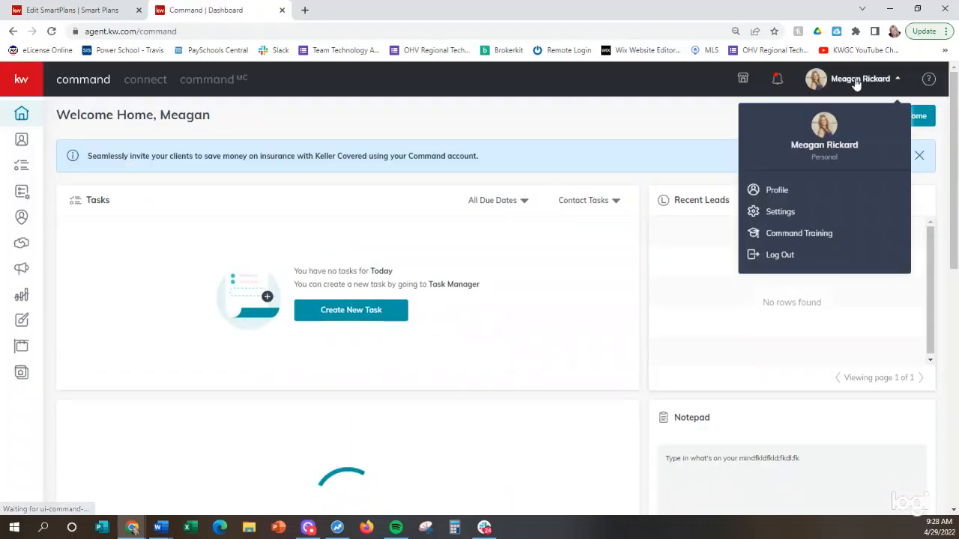
click(788, 216)
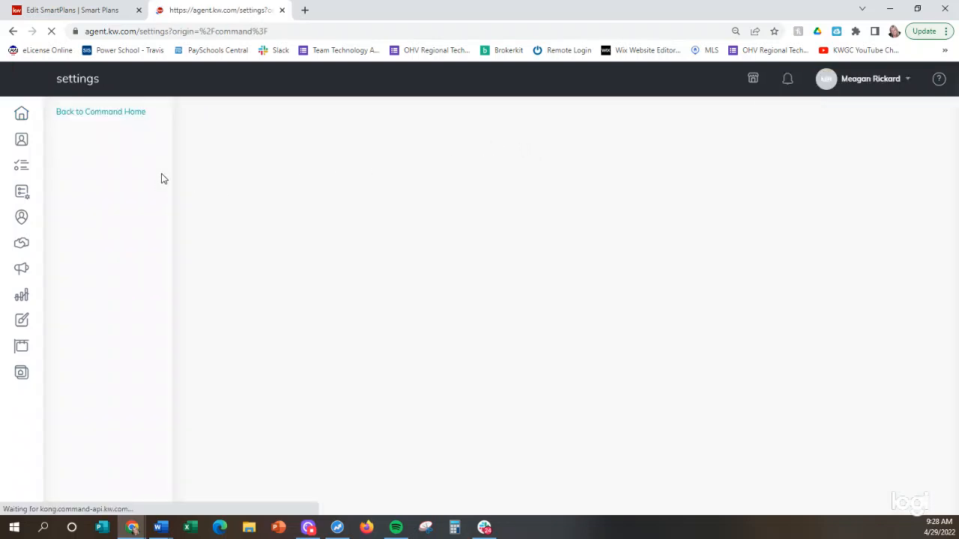
- Open Contact Tags in Command Settings and create a teal tag named Facebook Lead
click(96, 169)
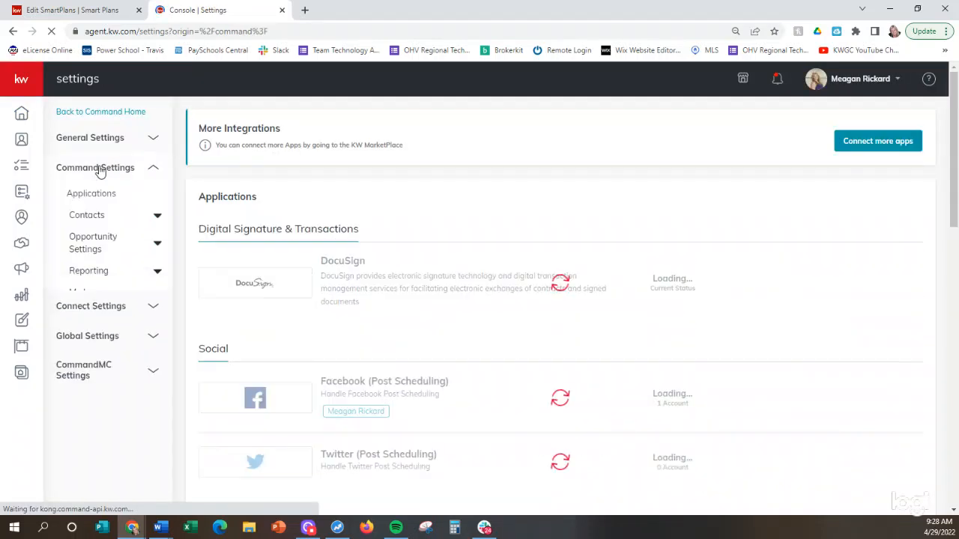
click(100, 218)
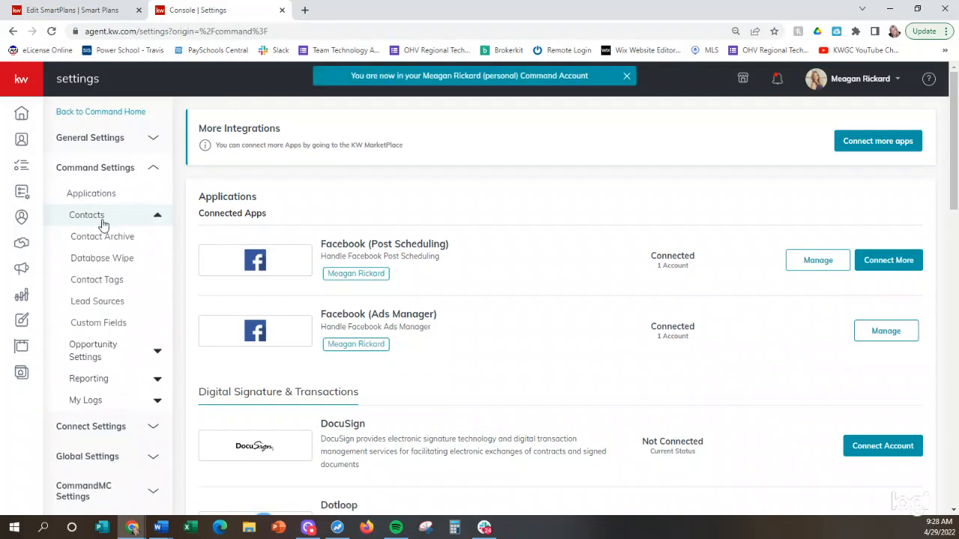
click(99, 284)
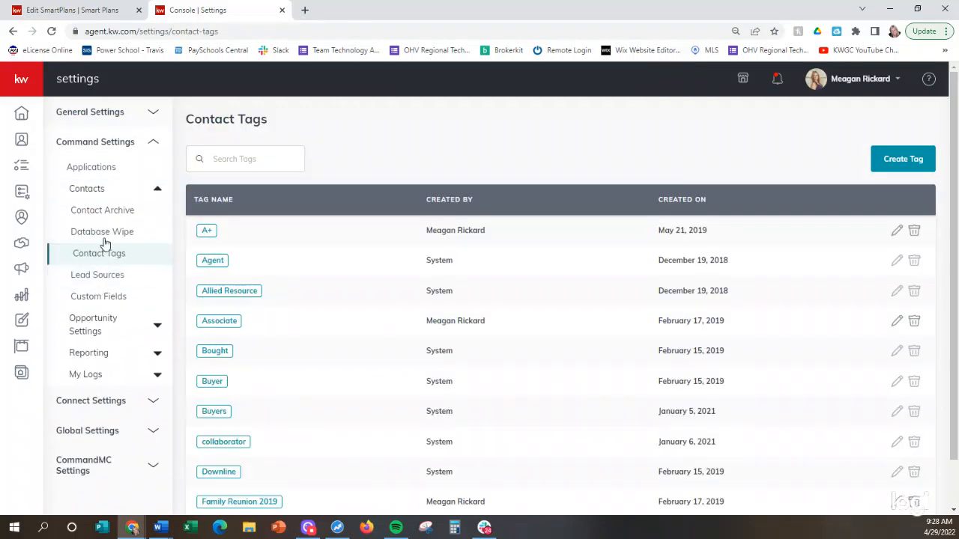
click(872, 166)
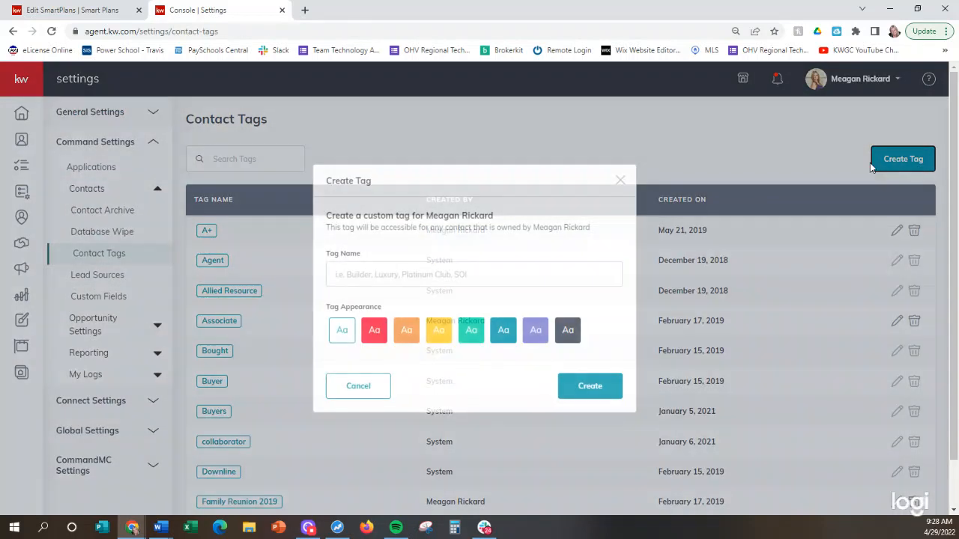
click(412, 267)
text(Facebook Lead)
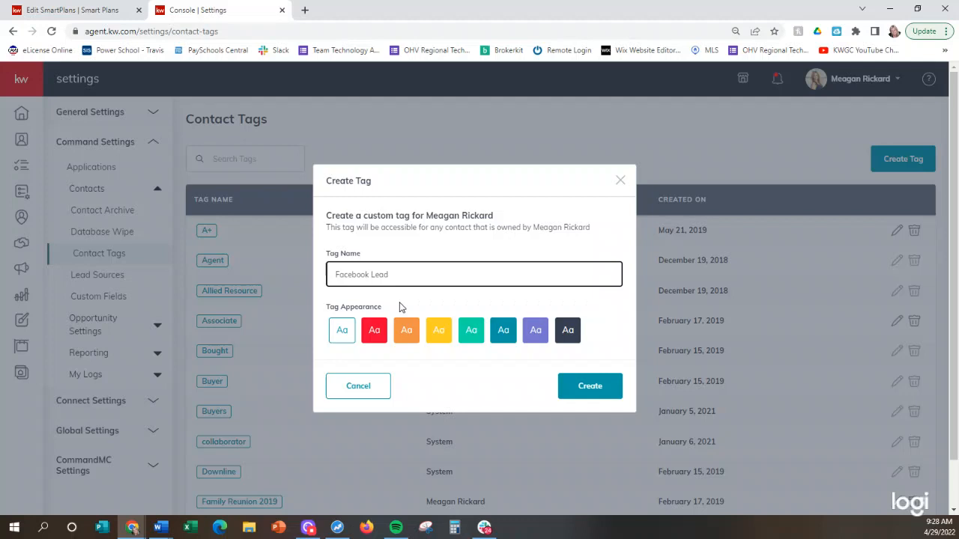
click(504, 333)
click(587, 392)
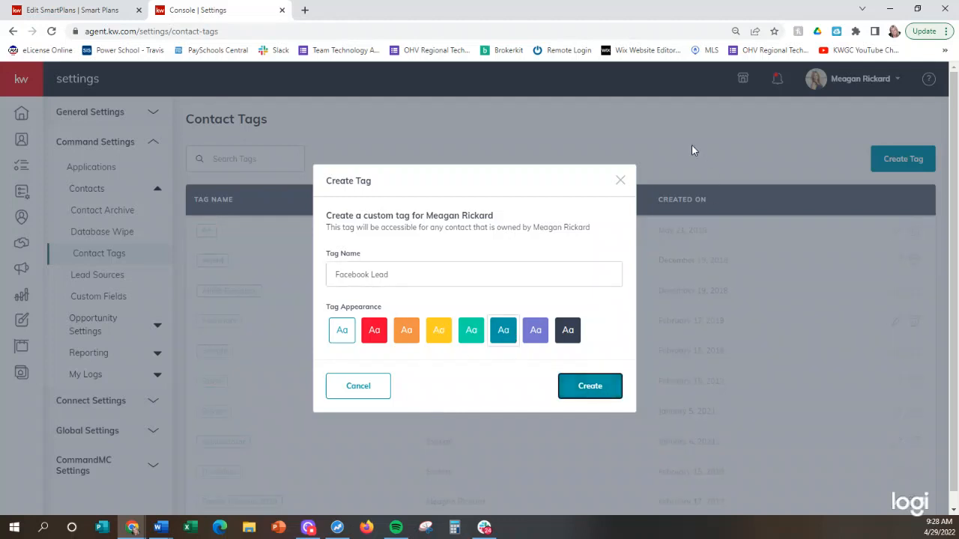
scroll(275, 371, down, 1)
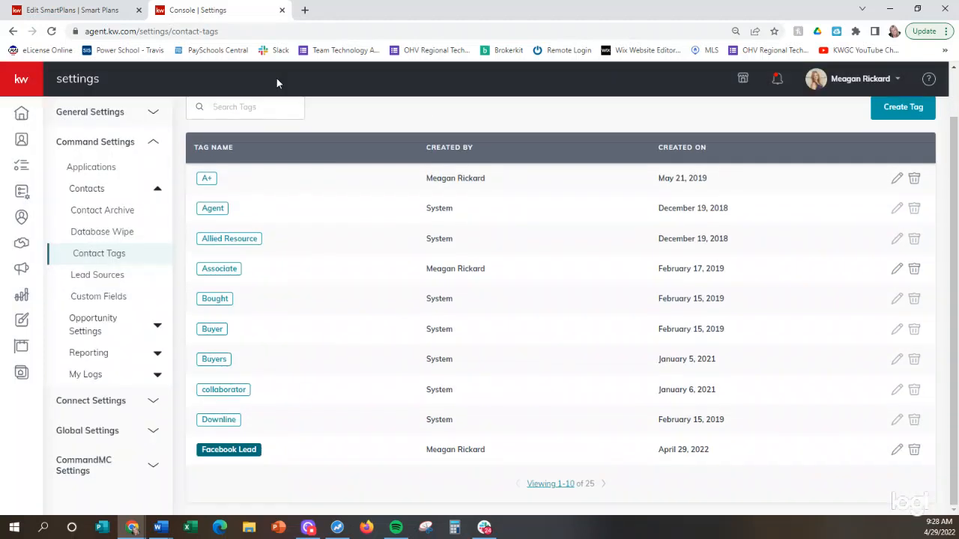
- Return to the SmartPlan tab, search the trigger tags for face, close the trigger setup and save the plan
click(56, 10)
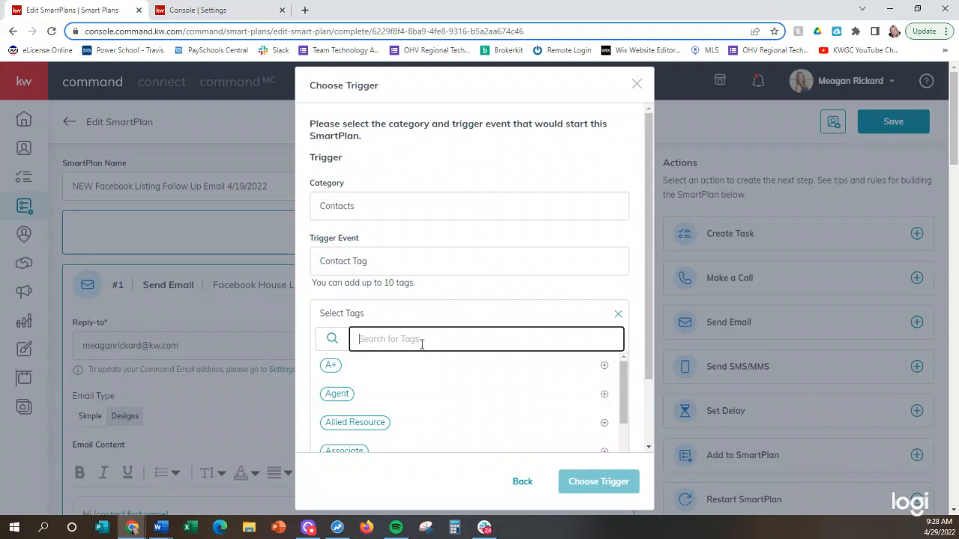
text(face)
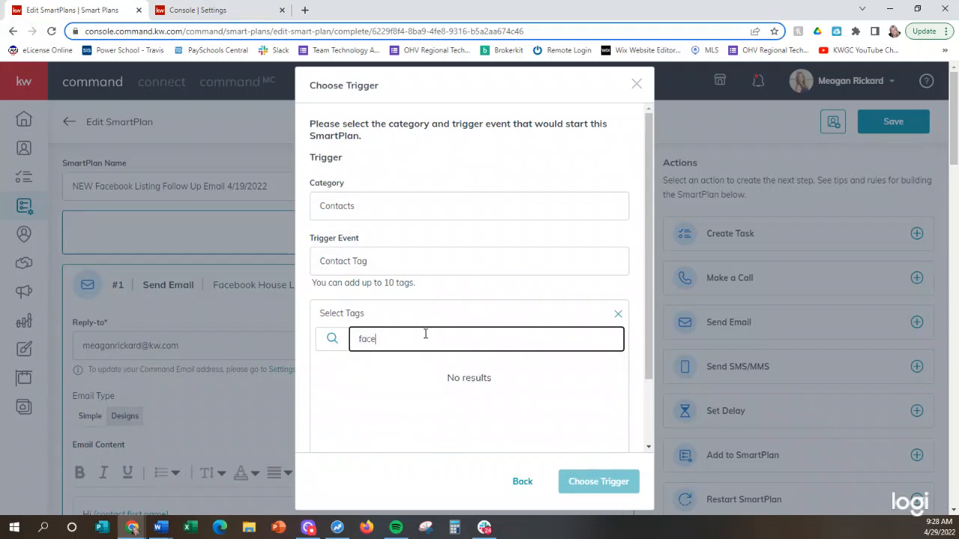
click(522, 483)
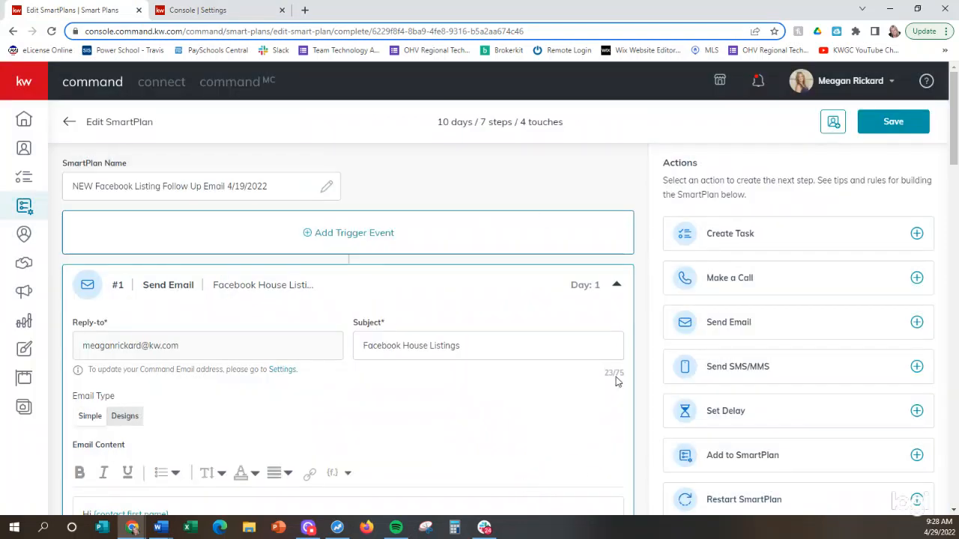
click(892, 126)
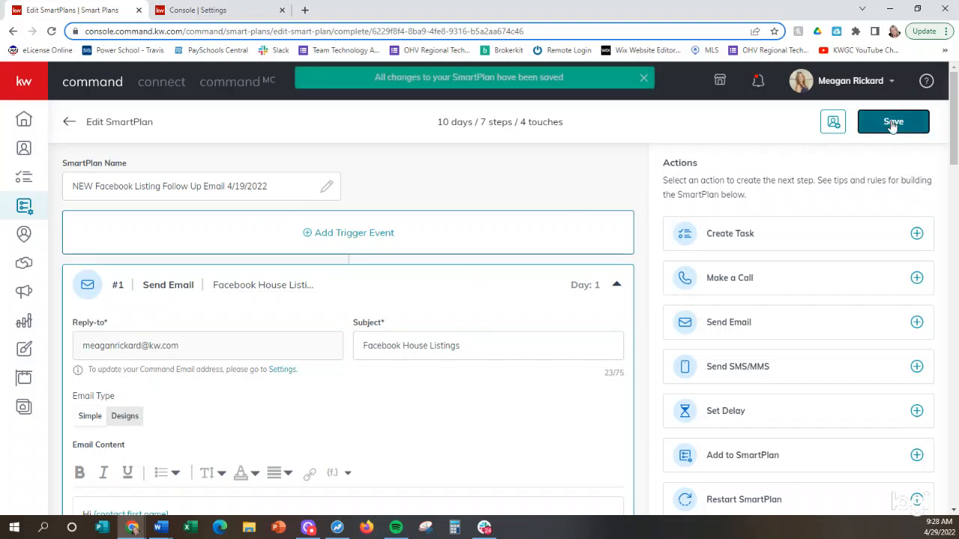
- Reopen the trigger event setup, search the contact tags for face again, then close it and save
click(351, 236)
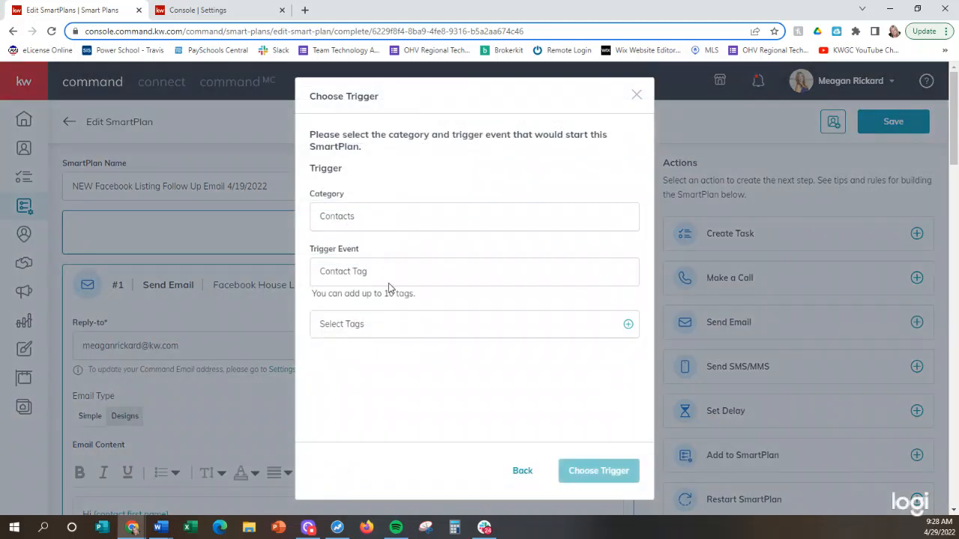
click(375, 325)
click(378, 333)
text(fo)
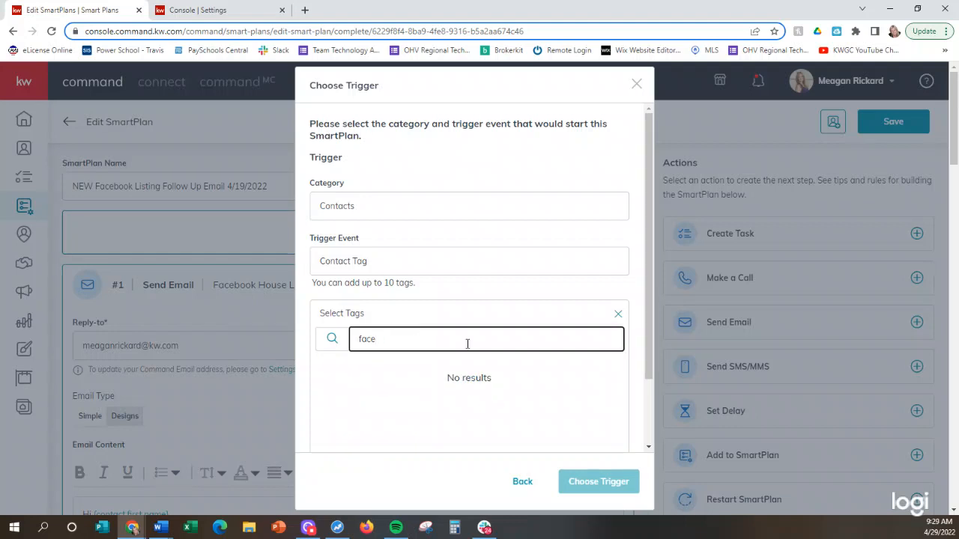
click(521, 481)
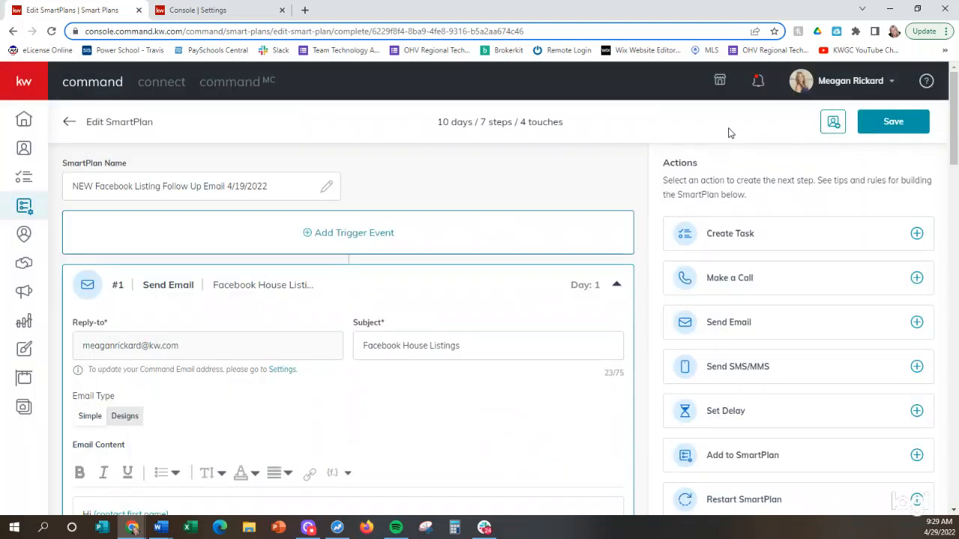
click(894, 131)
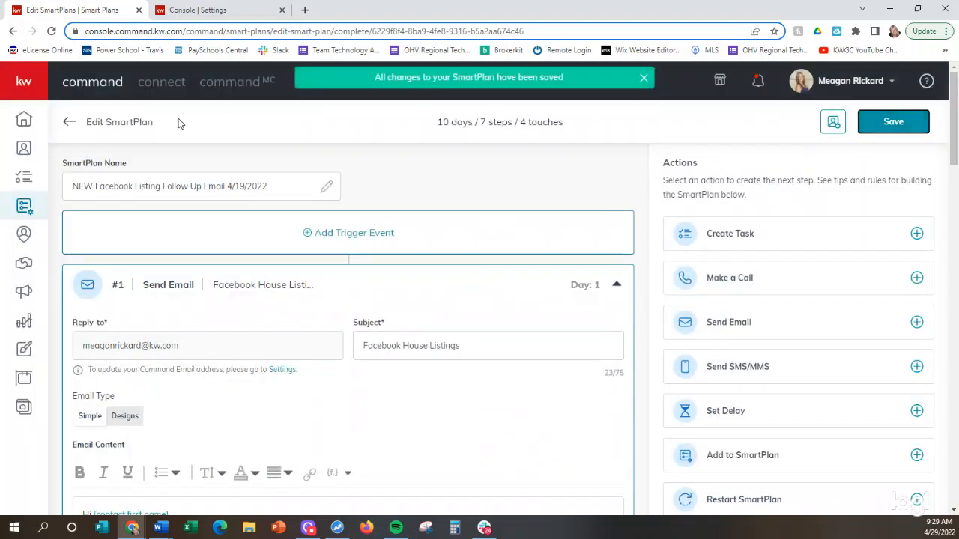
- Reload the SmartPlans page, then set the plan's Contact Tag trigger to Facebook Lead, confirm it and save
click(123, 120)
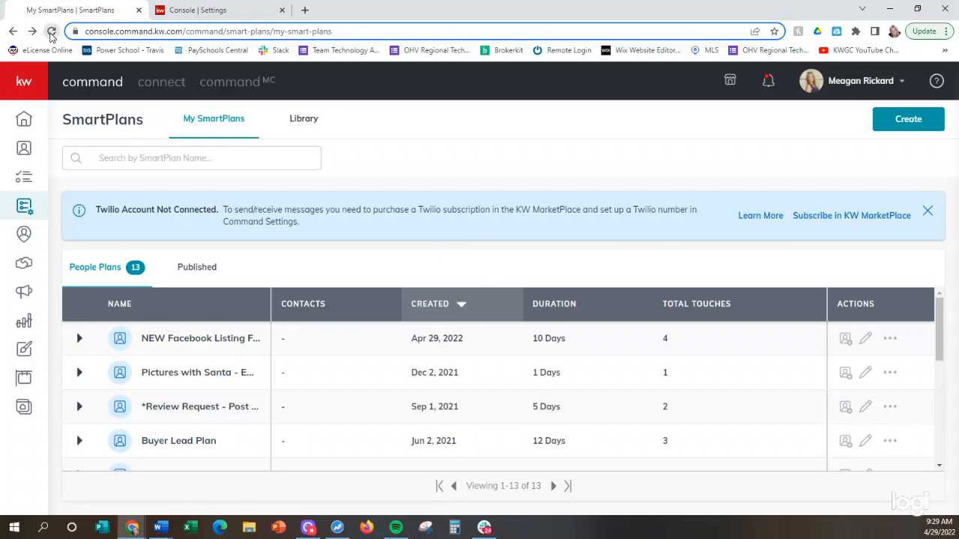
click(51, 31)
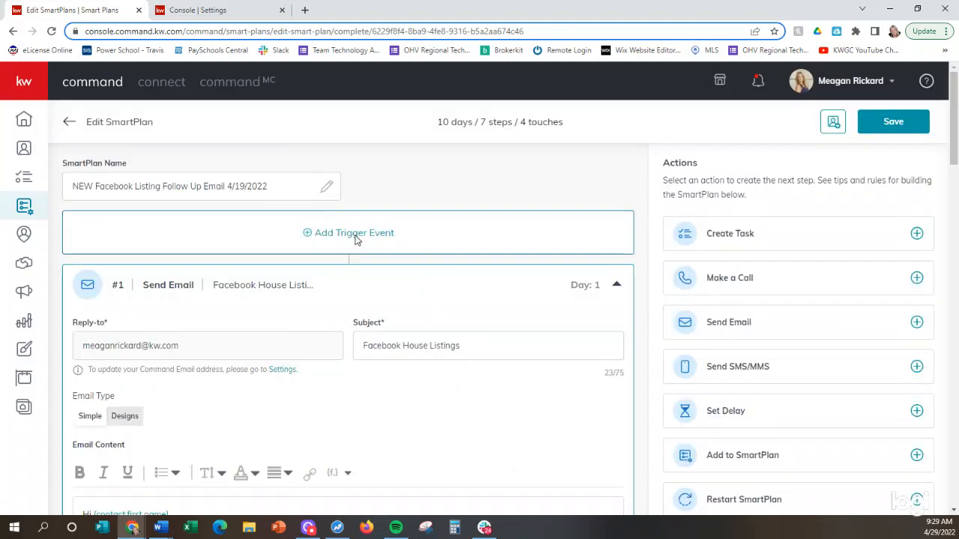
click(355, 239)
click(374, 325)
click(376, 341)
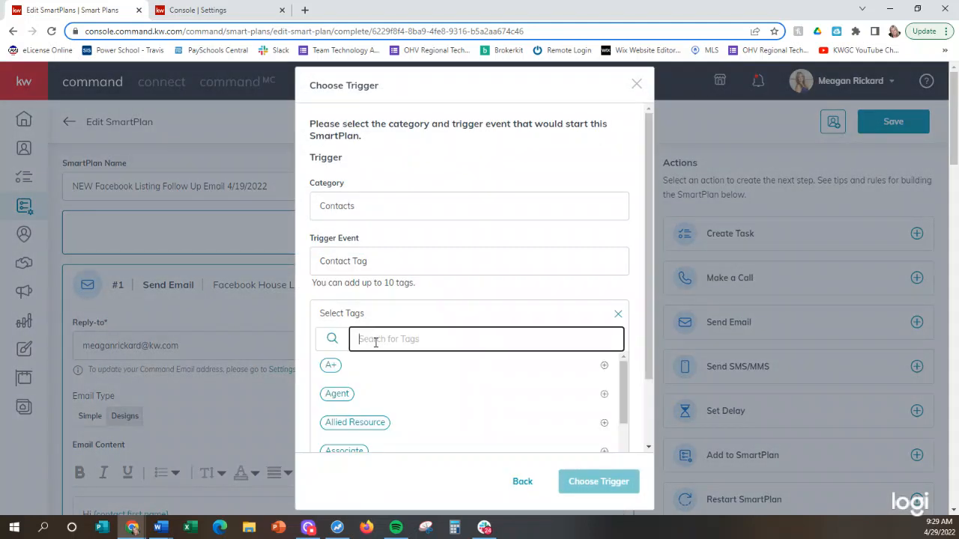
text(face)
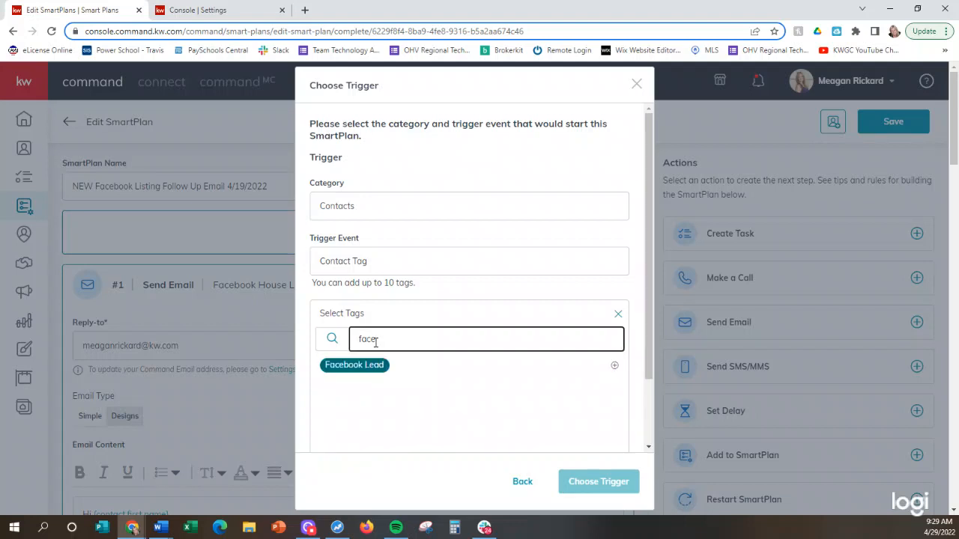
click(360, 372)
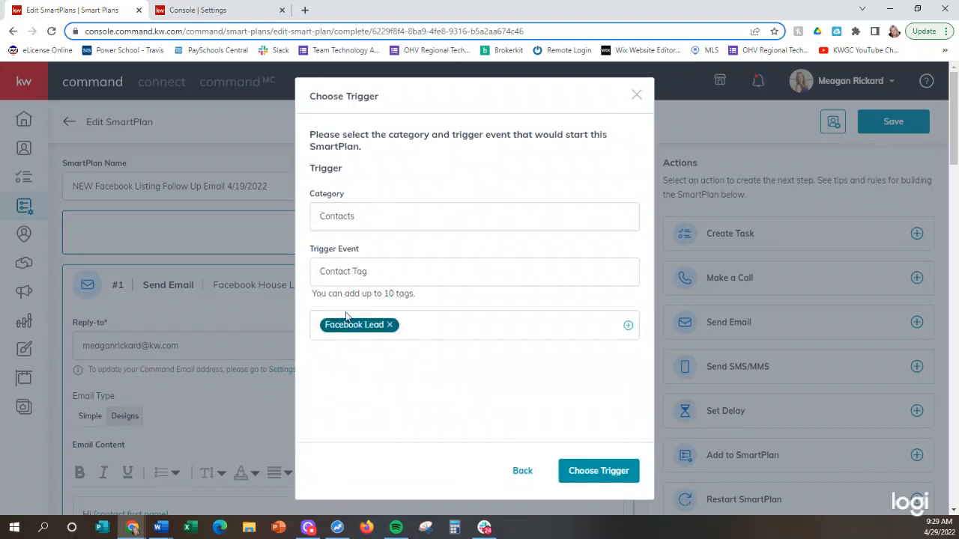
click(599, 472)
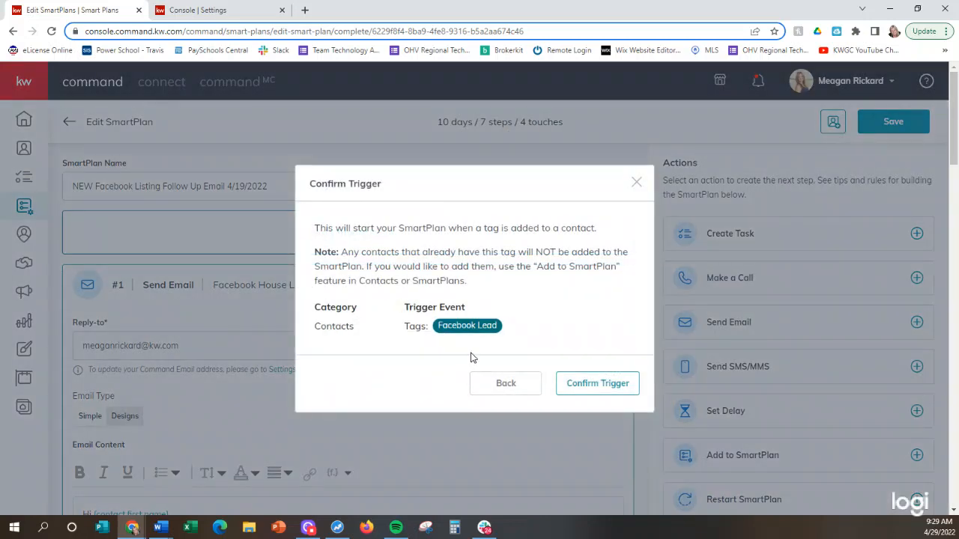
click(600, 384)
click(893, 130)
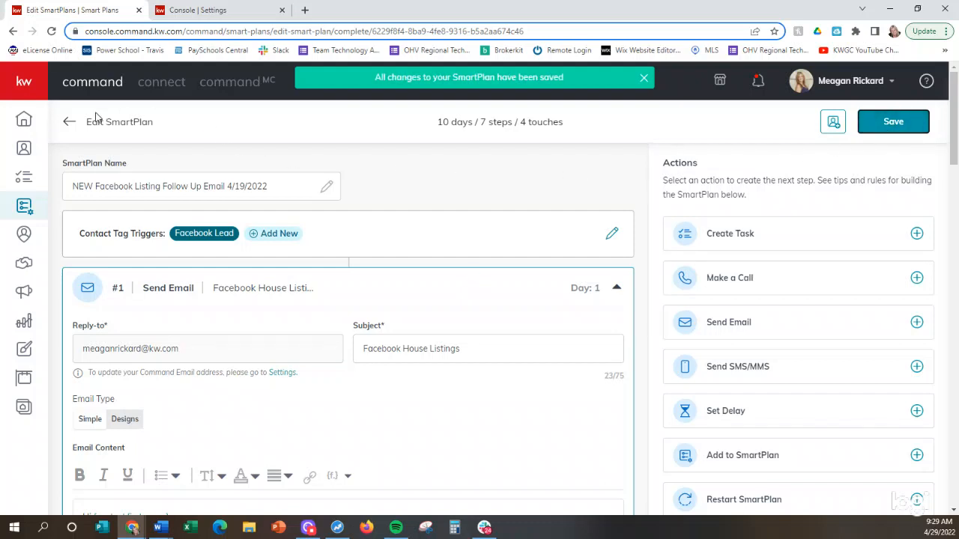
- Go to Designs and start creating a new Social design
click(67, 125)
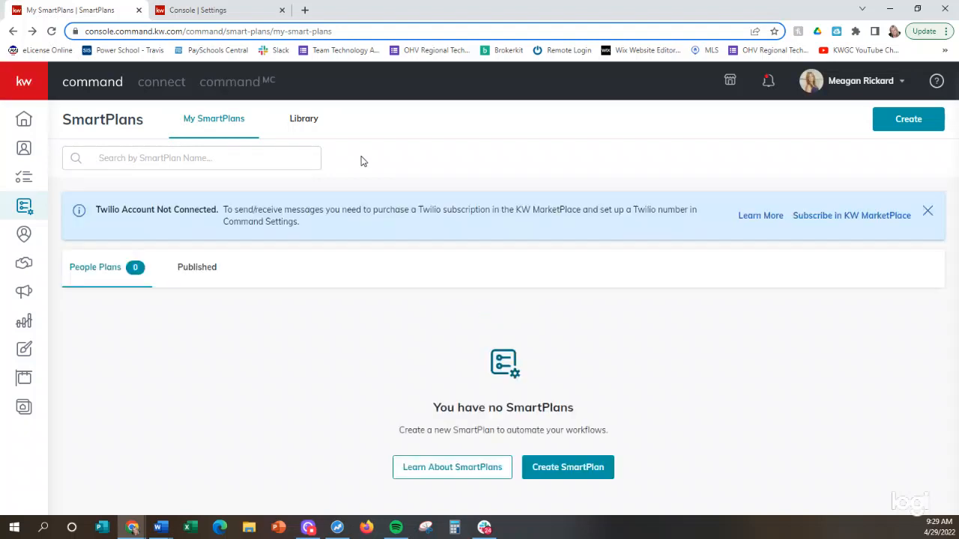
click(18, 89)
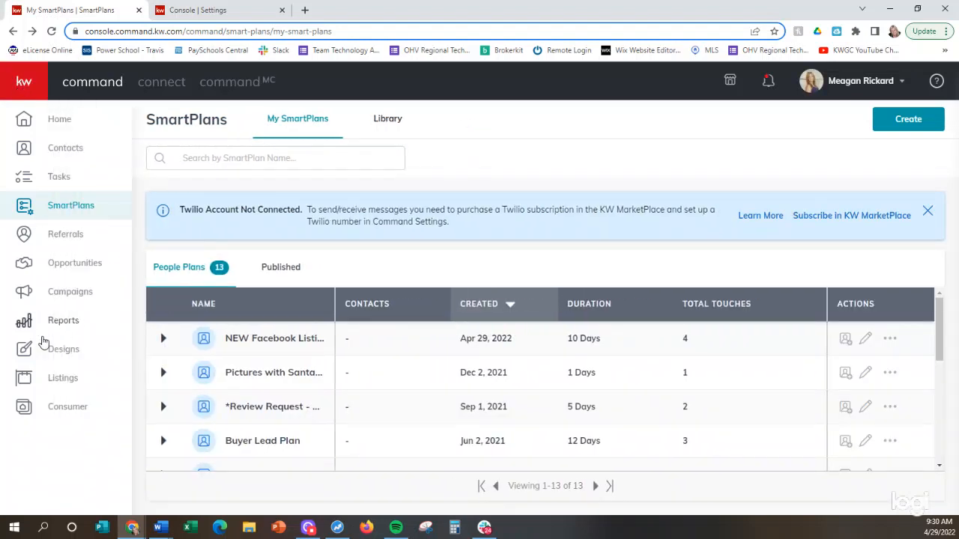
click(70, 354)
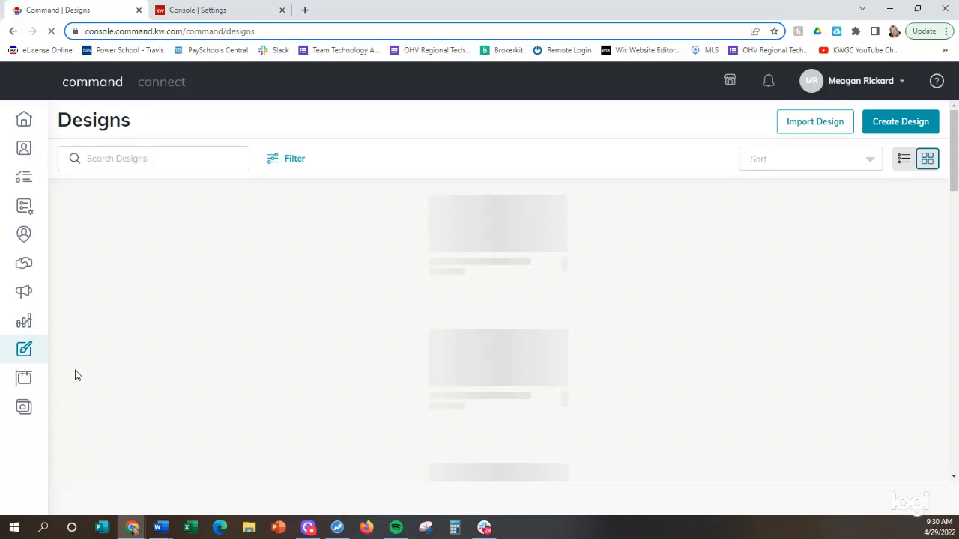
click(903, 125)
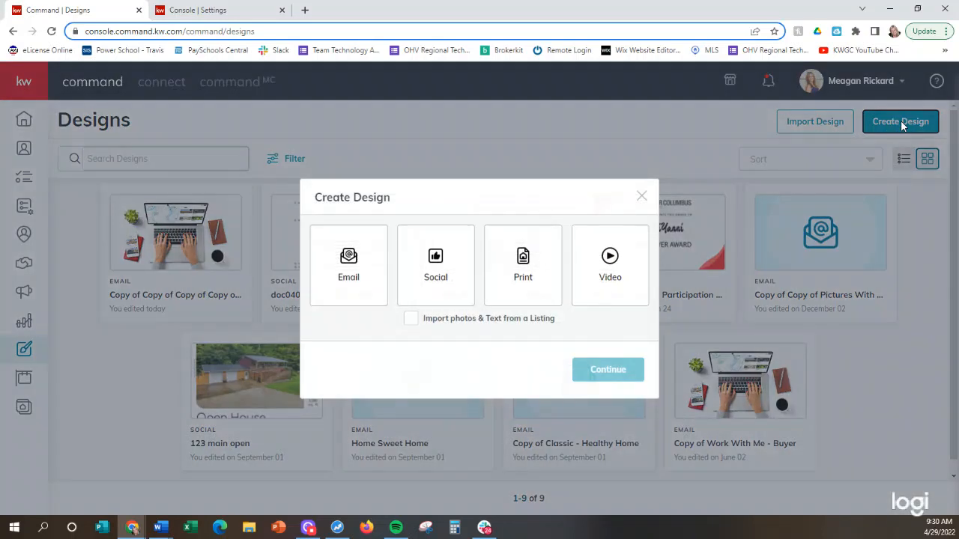
click(431, 266)
click(610, 375)
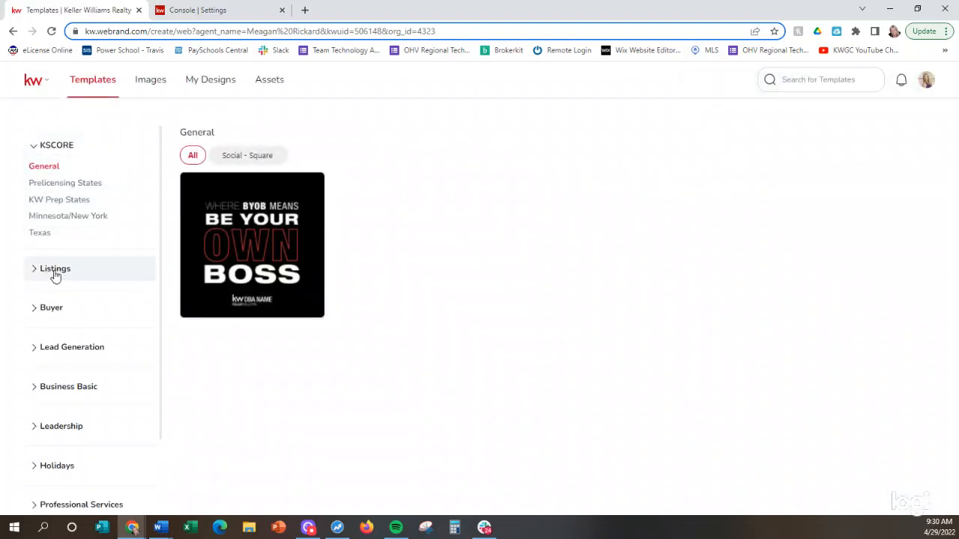
- Browse the Listings Just Listed templates filtered to Social - Square
click(51, 271)
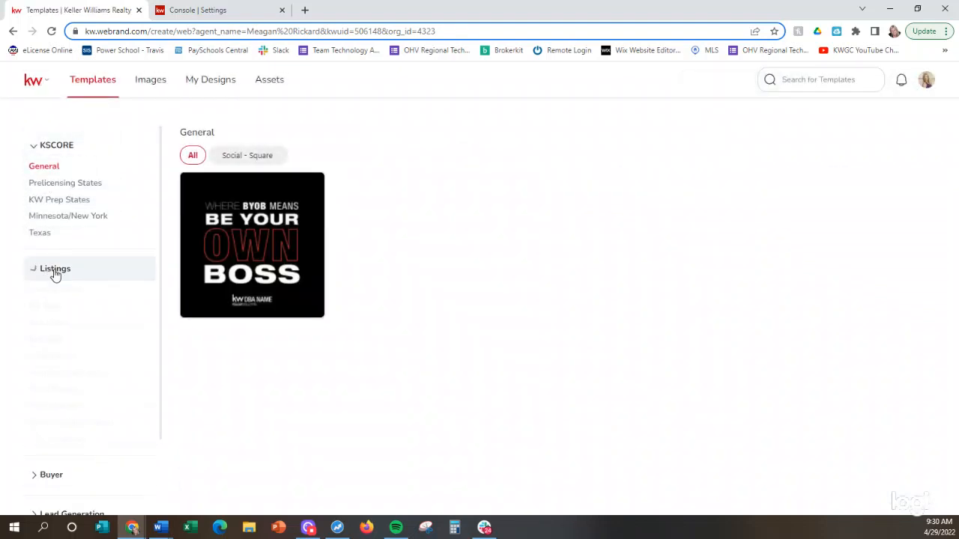
scroll(65, 190, down, 2)
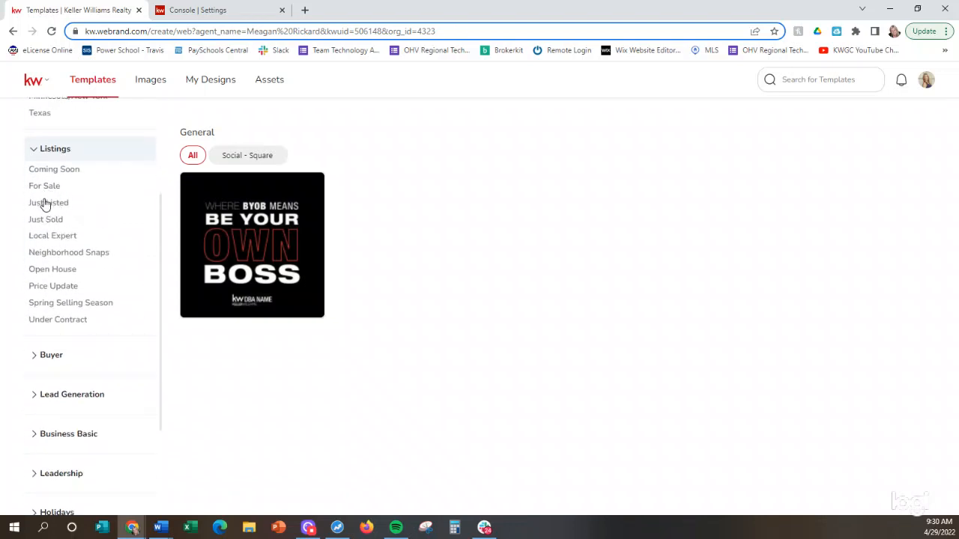
click(45, 203)
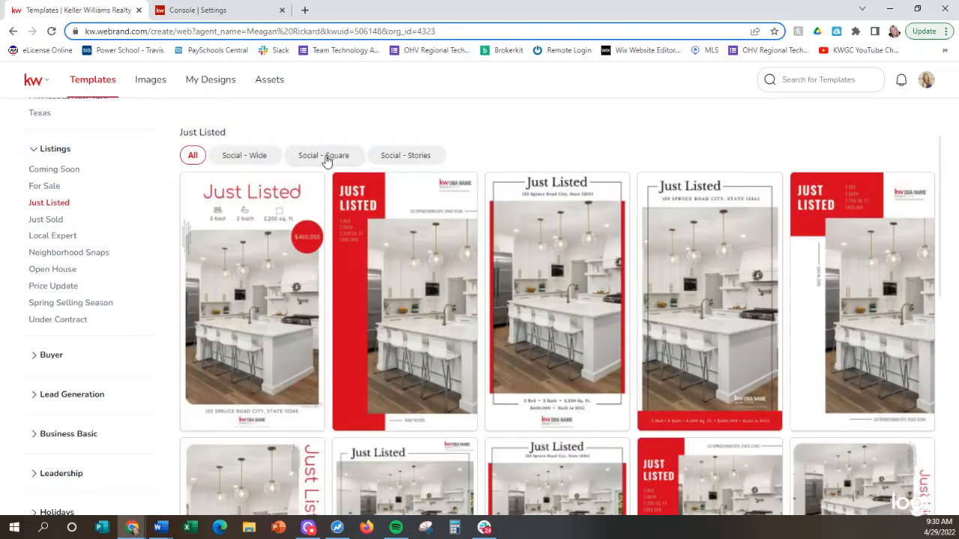
click(326, 161)
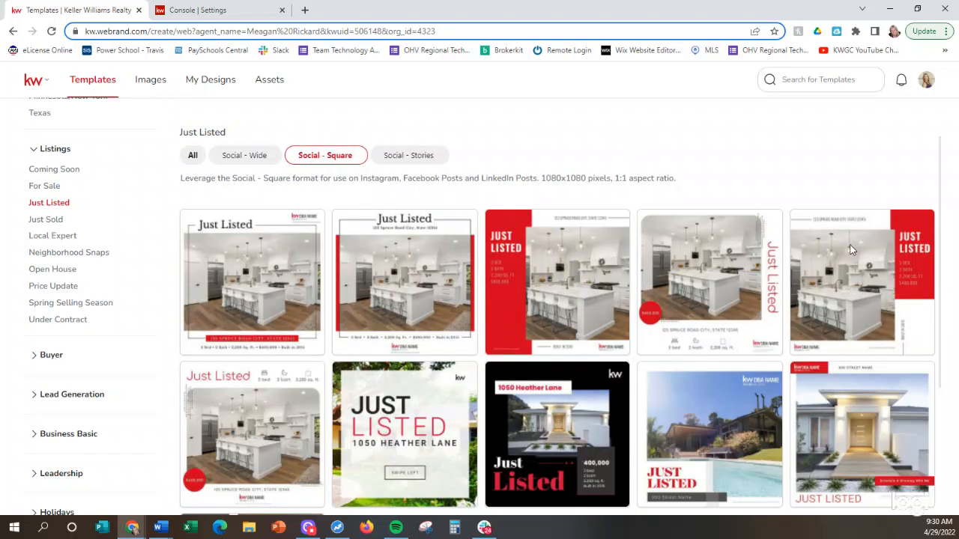
scroll(760, 339, down, 2)
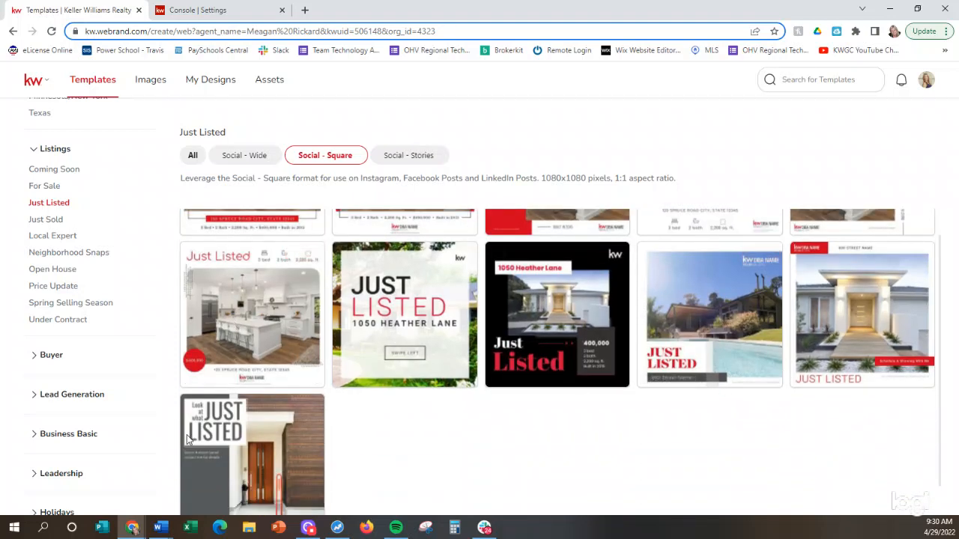
scroll(567, 392, up, 2)
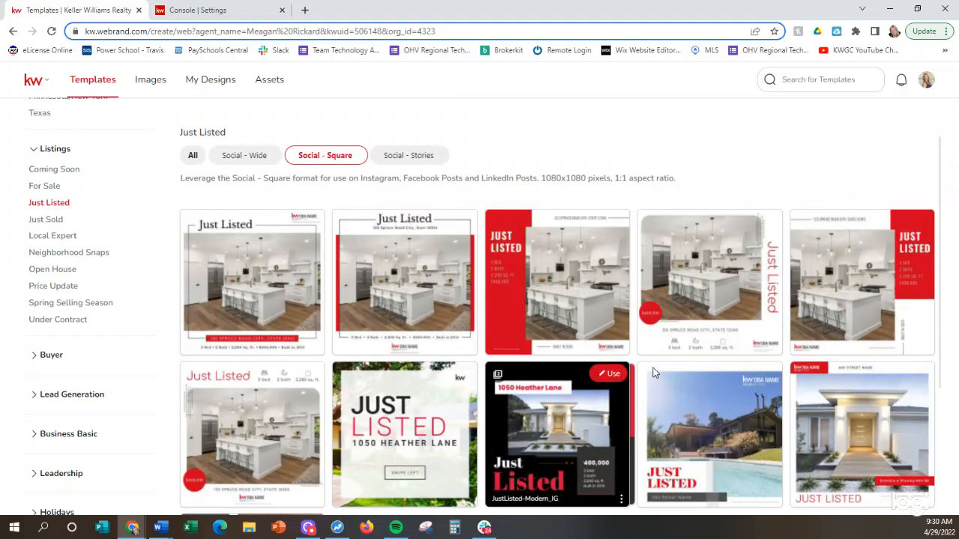
scroll(729, 355, down, 2)
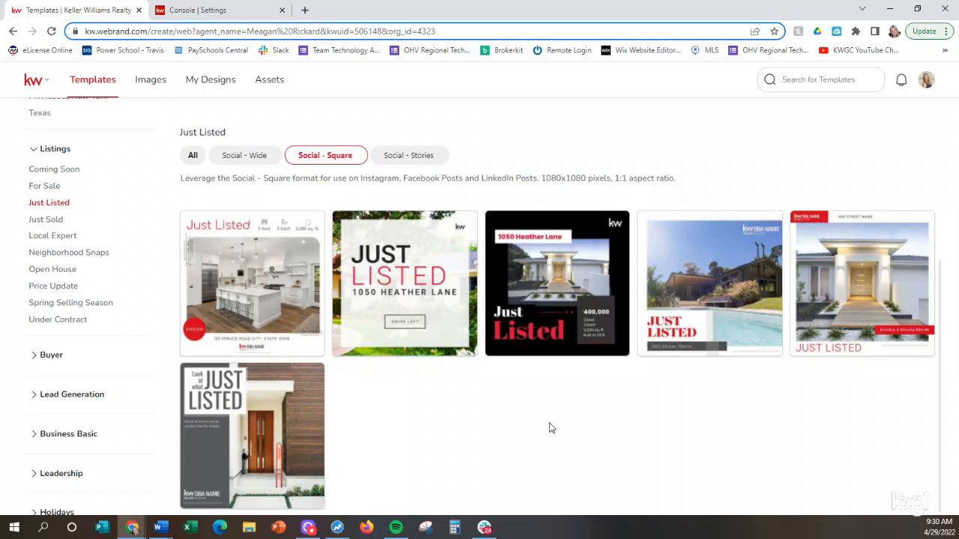
scroll(587, 415, up, 2)
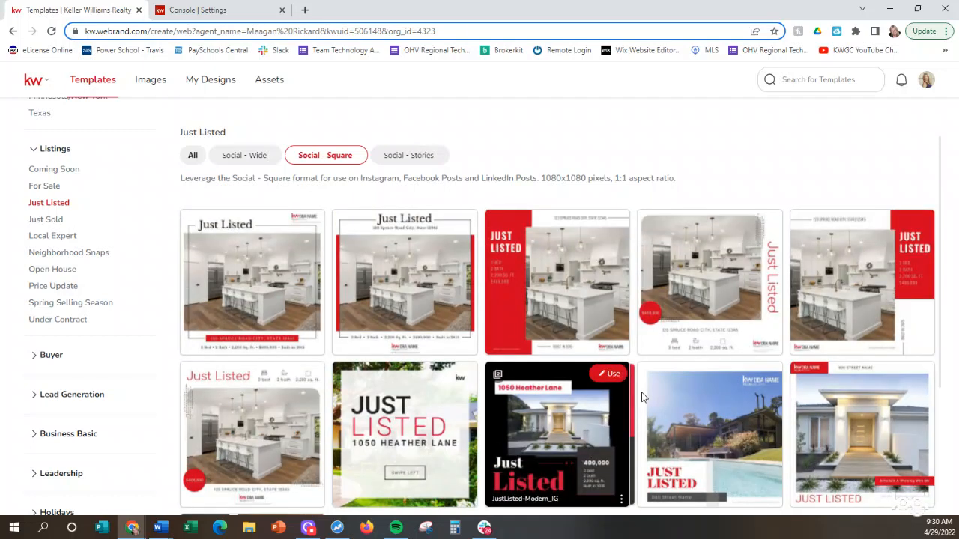
- Choose the JustListed_09_IG template from the Just Listed square social templates and open it in the editor
mouse_move(557, 298)
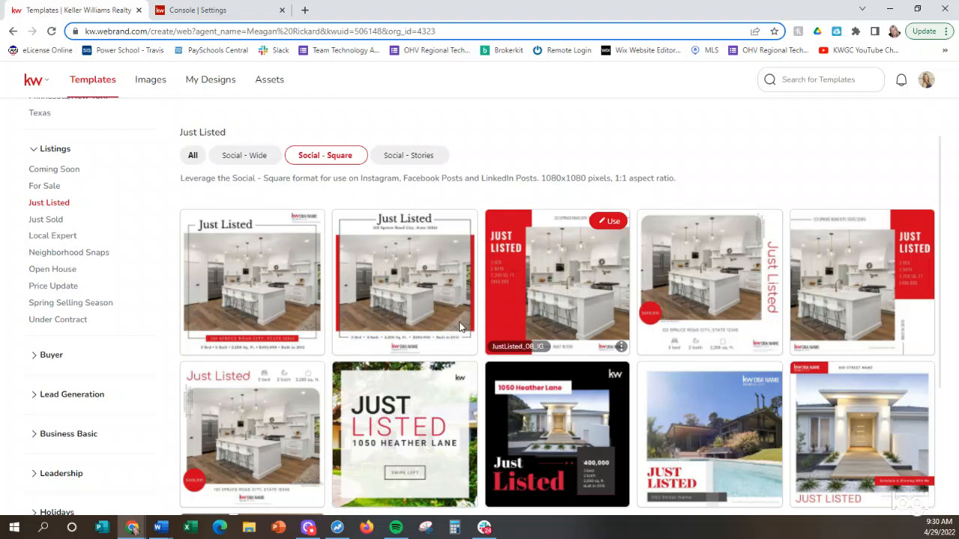
mouse_move(254, 259)
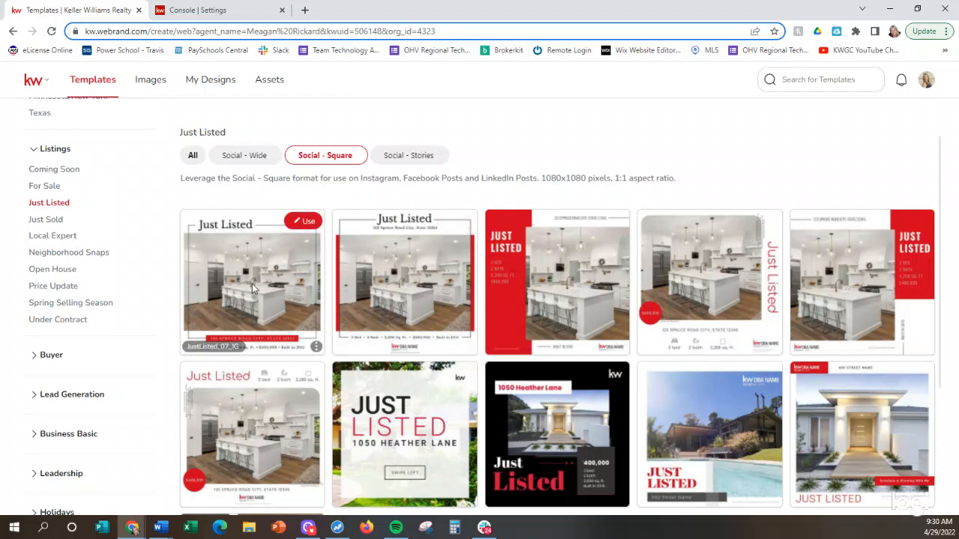
scroll(487, 338, down, 2)
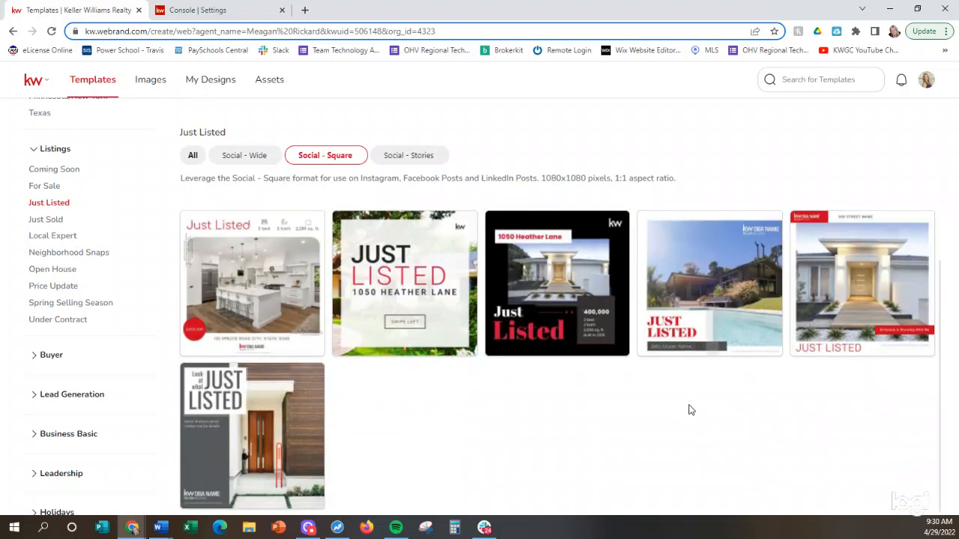
scroll(730, 408, up, 2)
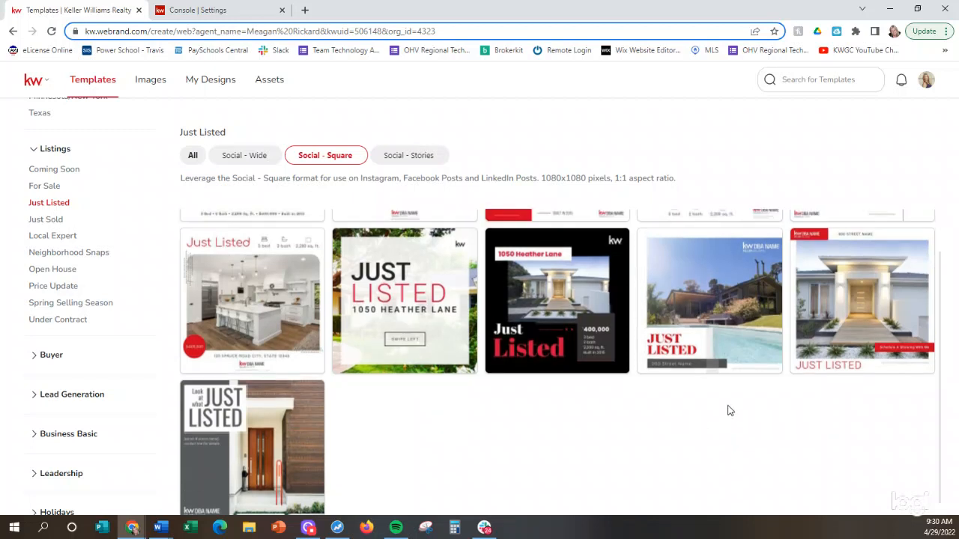
mouse_move(817, 429)
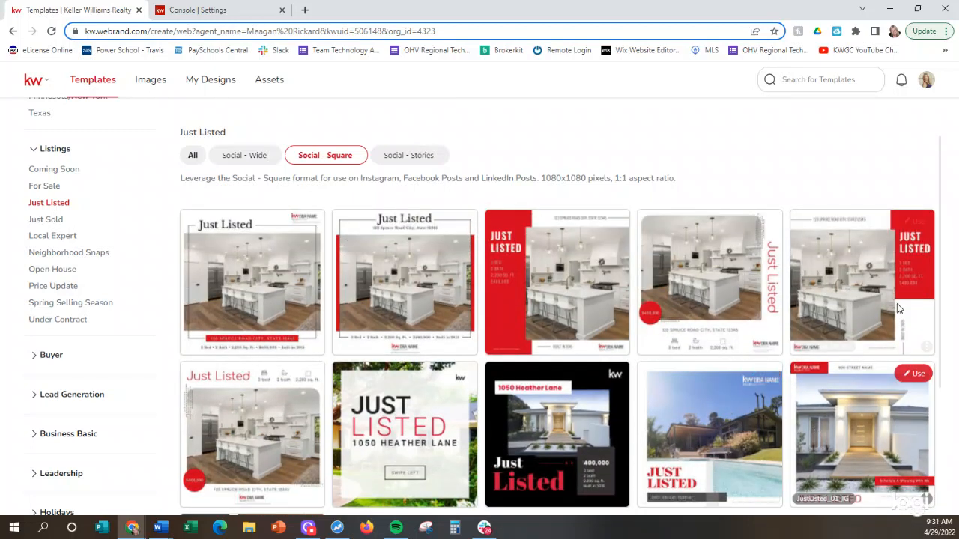
mouse_move(903, 280)
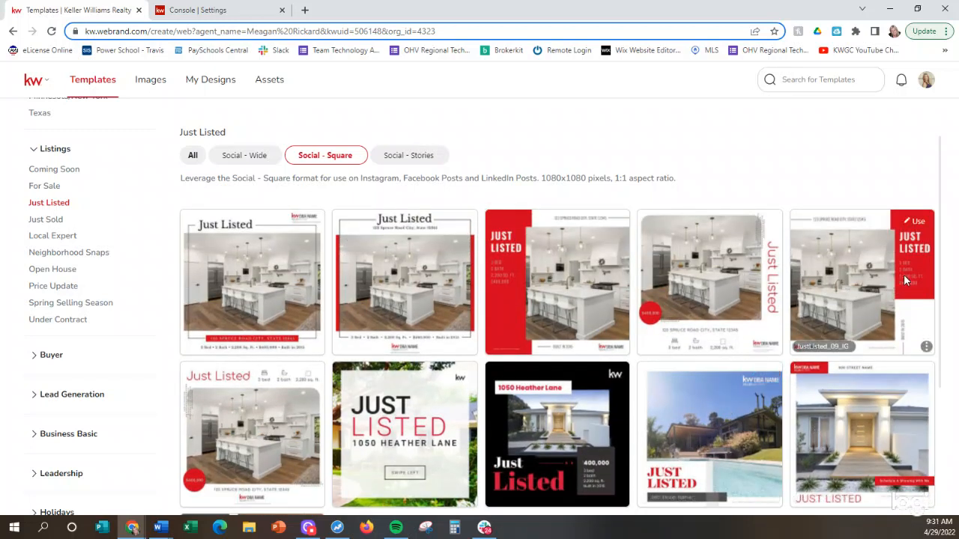
click(919, 222)
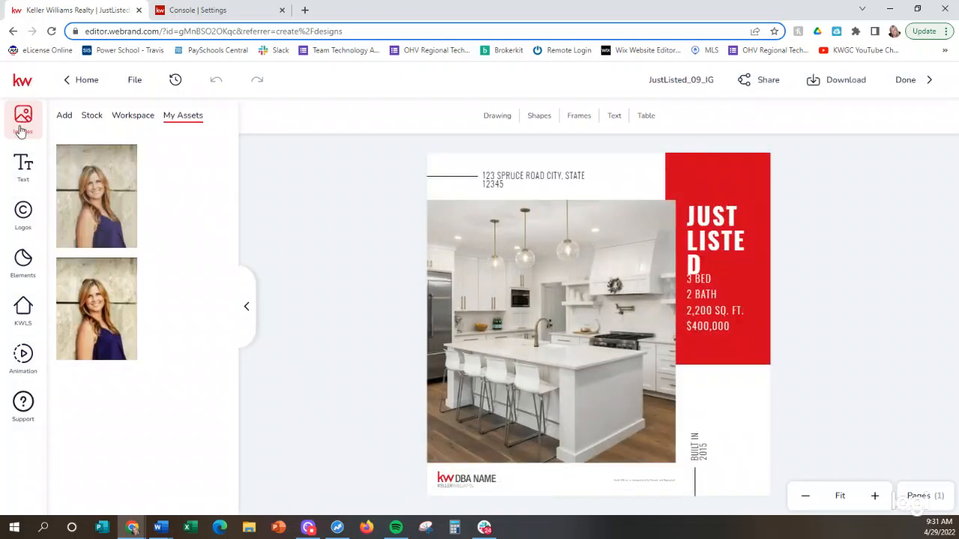
- Open the KWLS listing search and switch it to search by MLS number
click(23, 315)
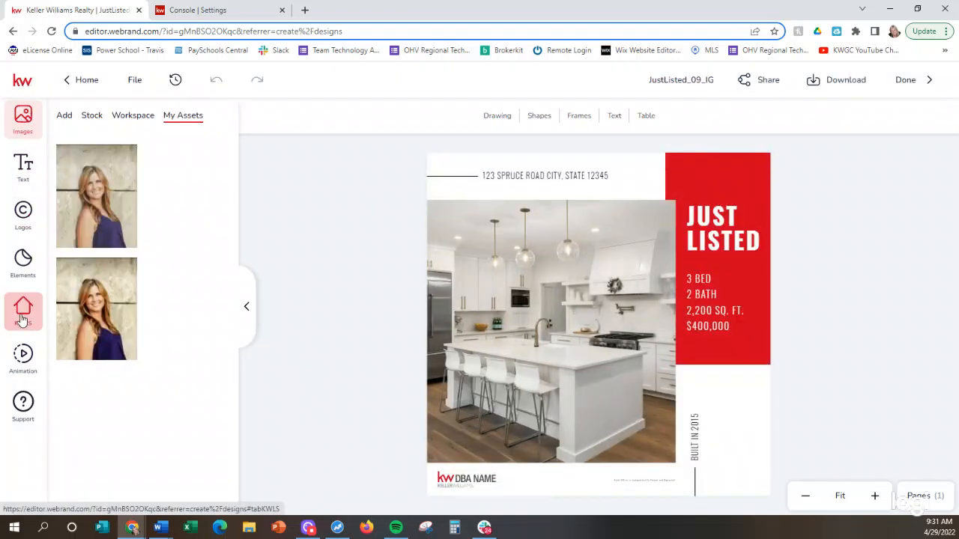
click(134, 153)
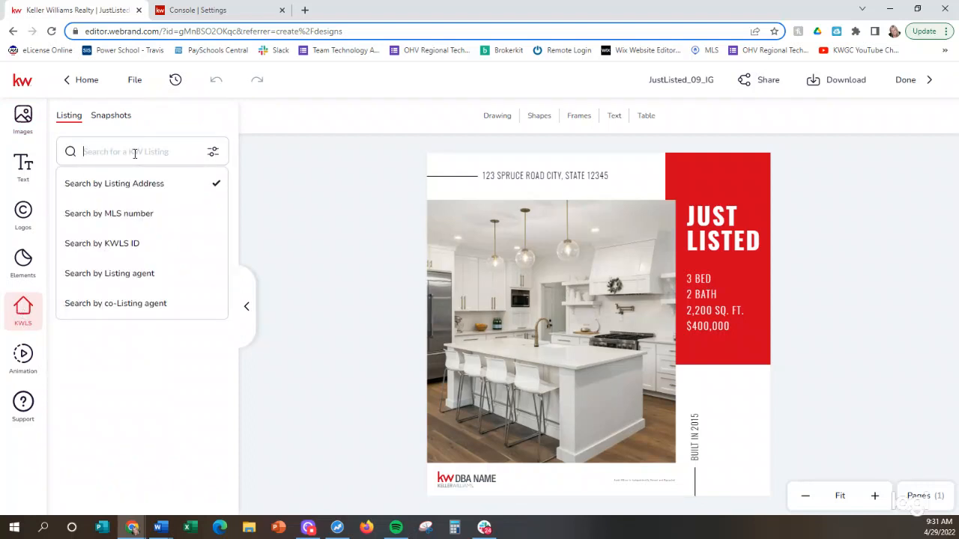
click(130, 216)
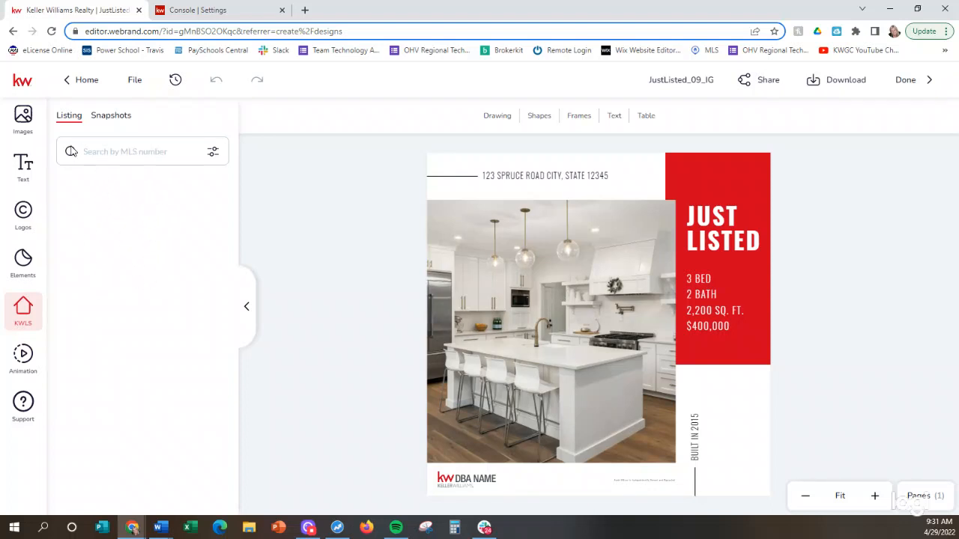
- Upload a house exterior photo from the Pictures folder into the design's imported images
click(25, 120)
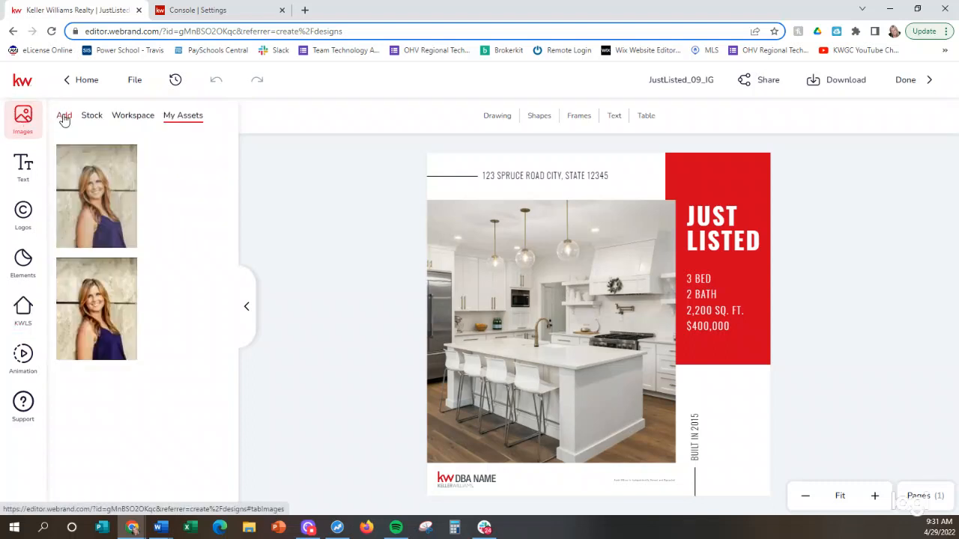
click(64, 116)
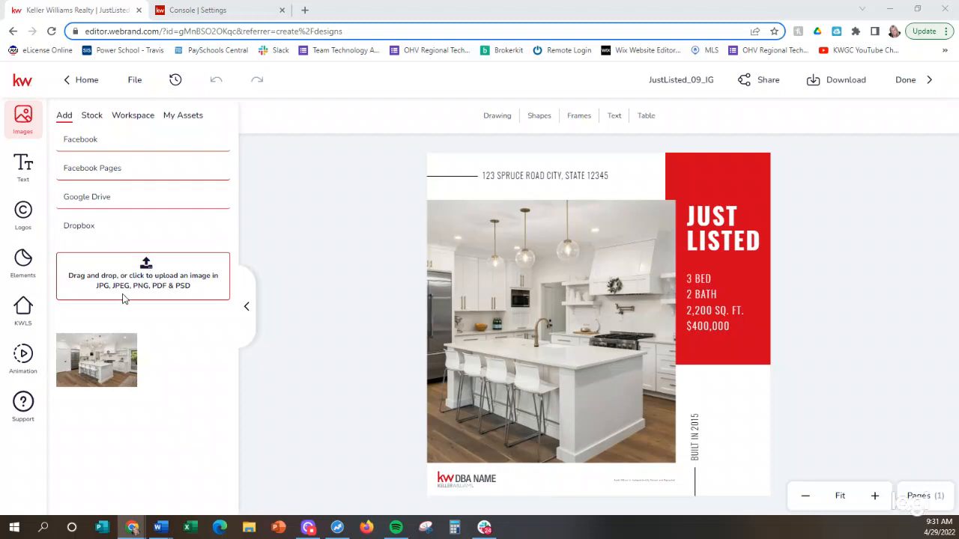
click(136, 278)
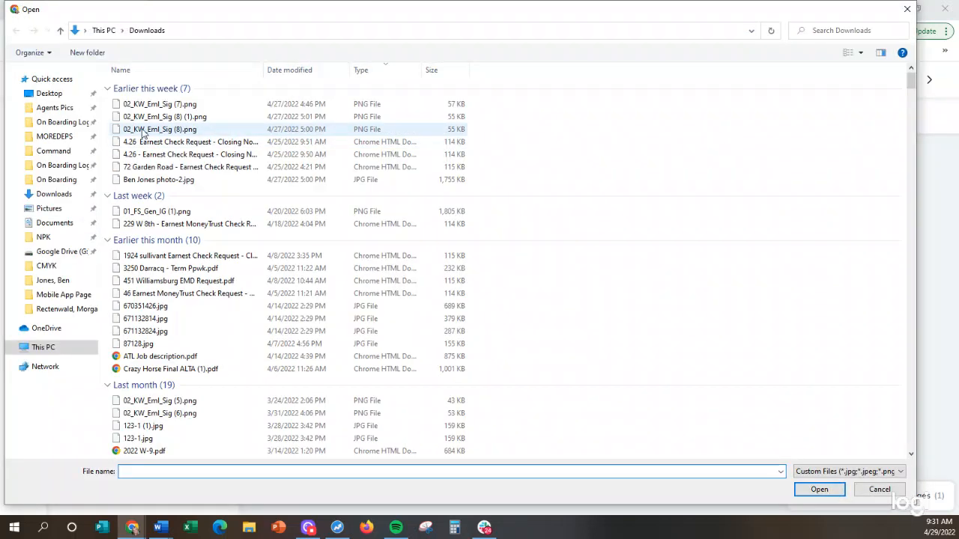
click(47, 141)
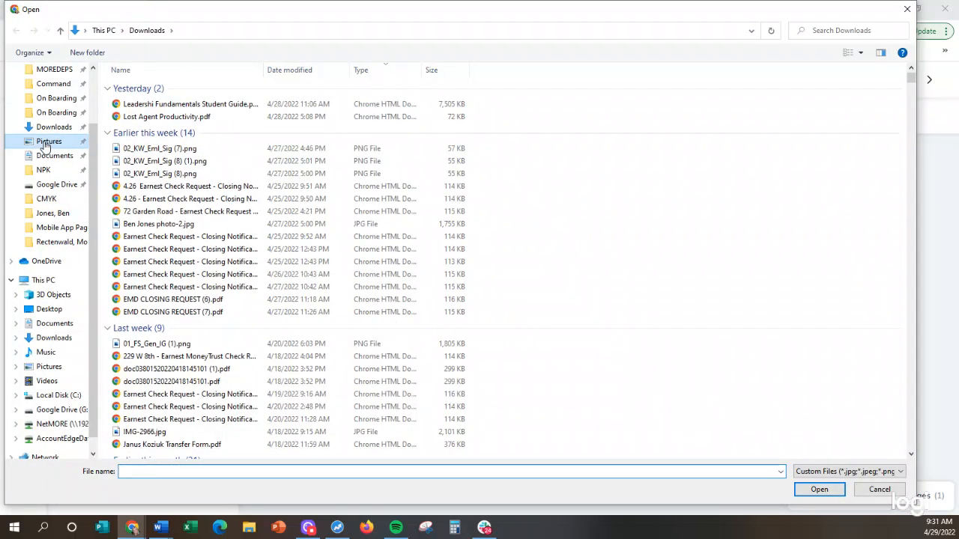
double_click(150, 190)
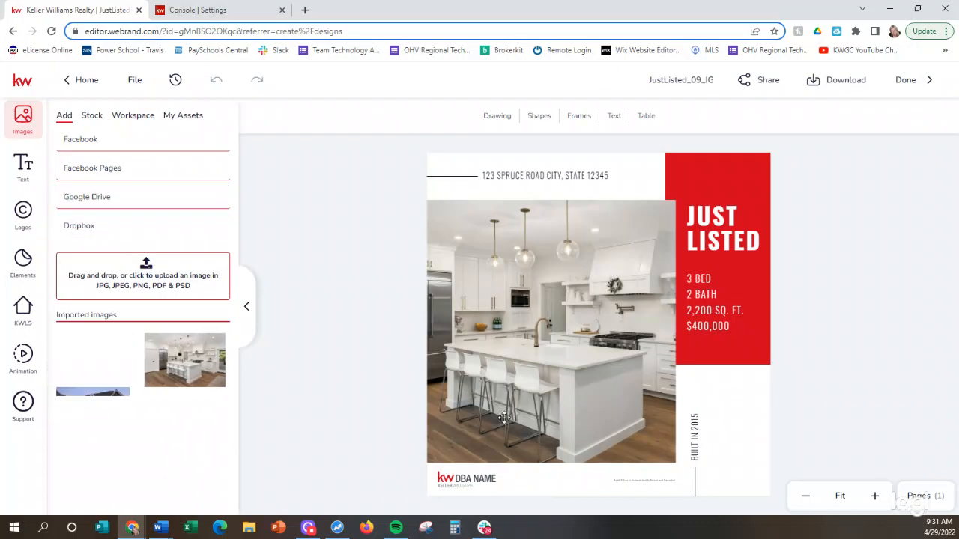
- Replace the kitchen photo in the design with the uploaded house exterior photo
click(516, 308)
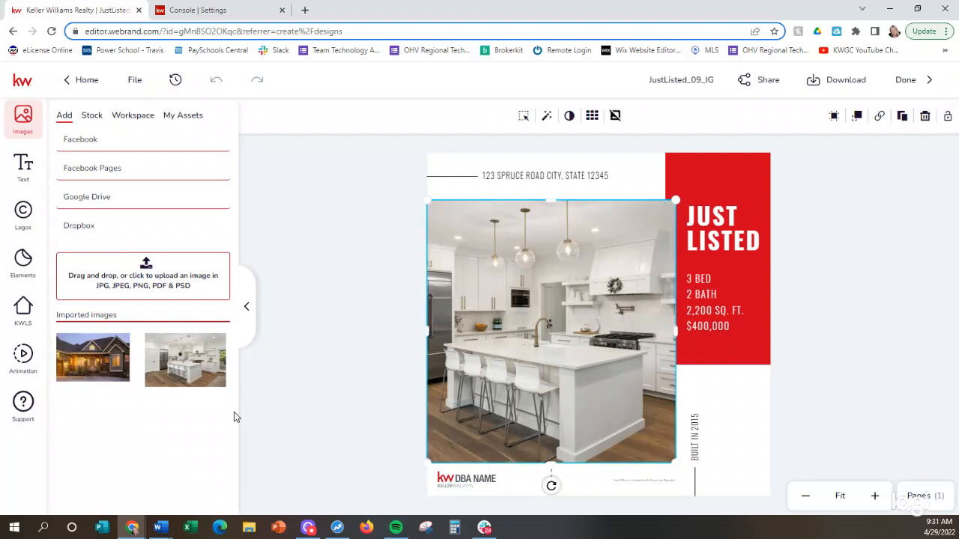
mouse_move(67, 366)
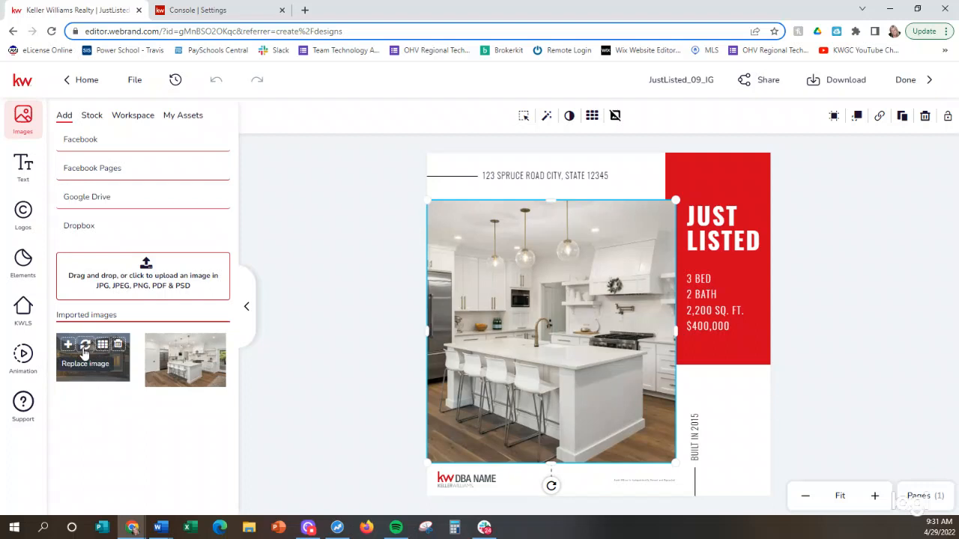
click(84, 345)
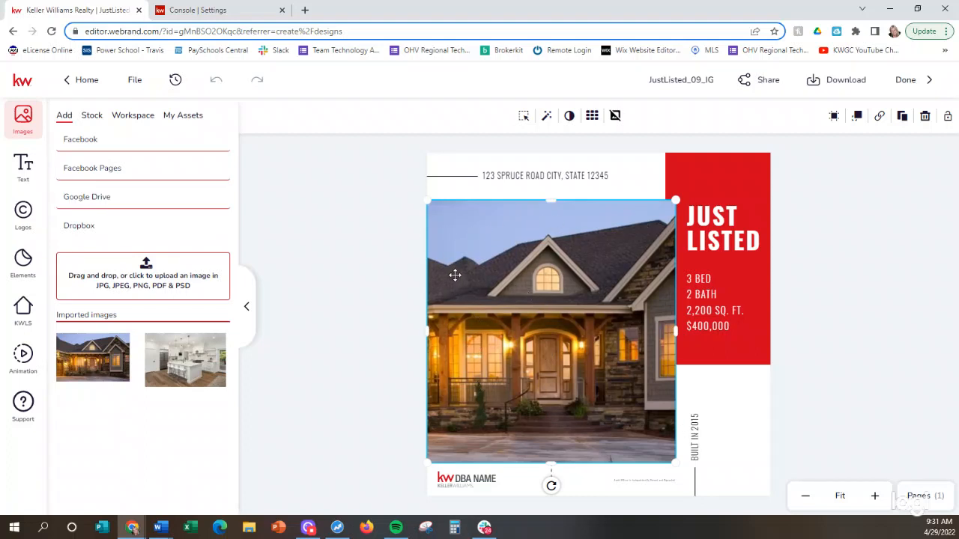
- Replace the address line text with the listing's street address and city, and save the change
click(546, 177)
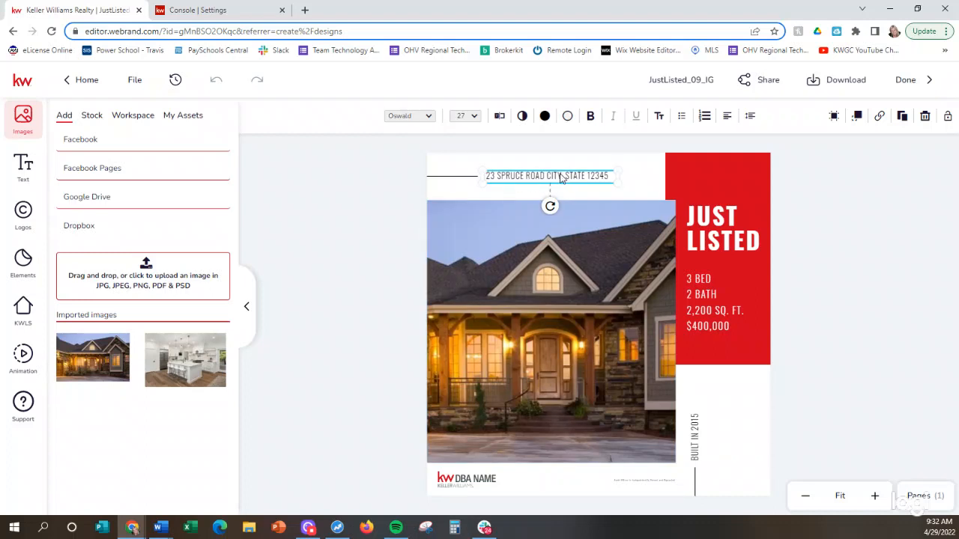
click(499, 117)
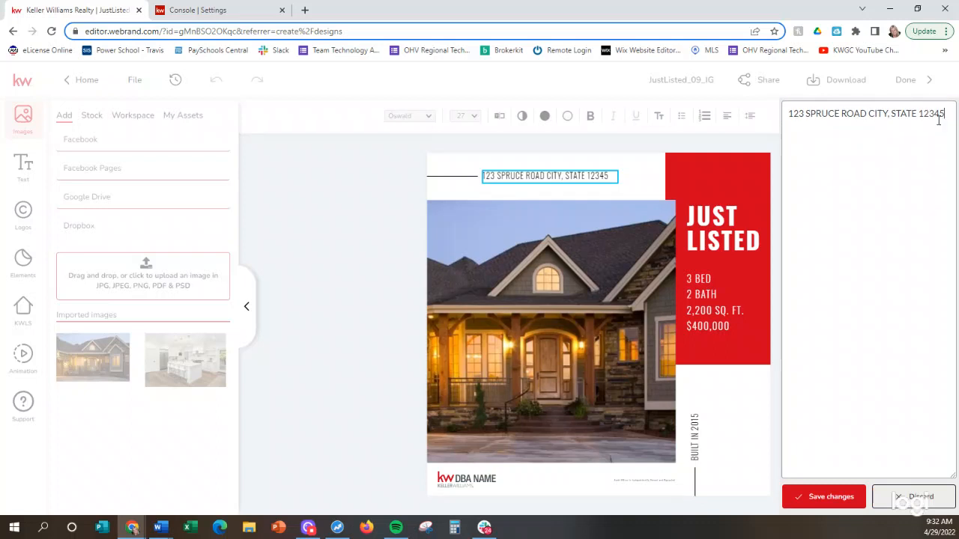
drag(949, 114, 763, 118)
text(123 Main Street, Westerville)
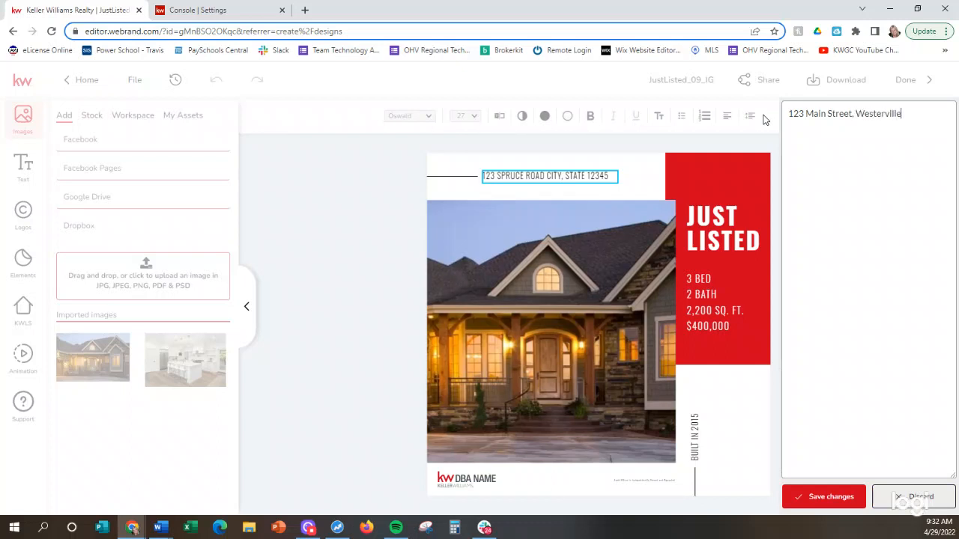
click(850, 506)
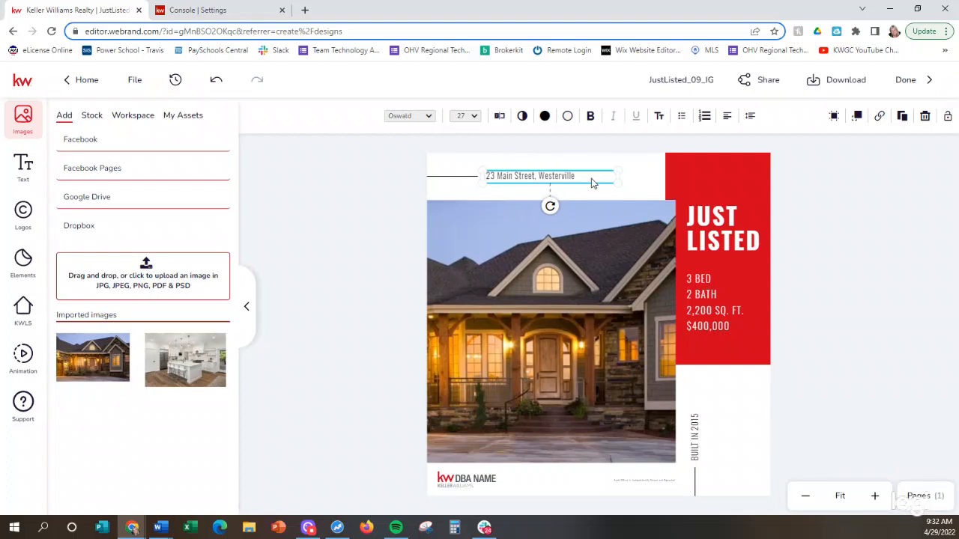
- Make the address line bold and deselect it
click(591, 116)
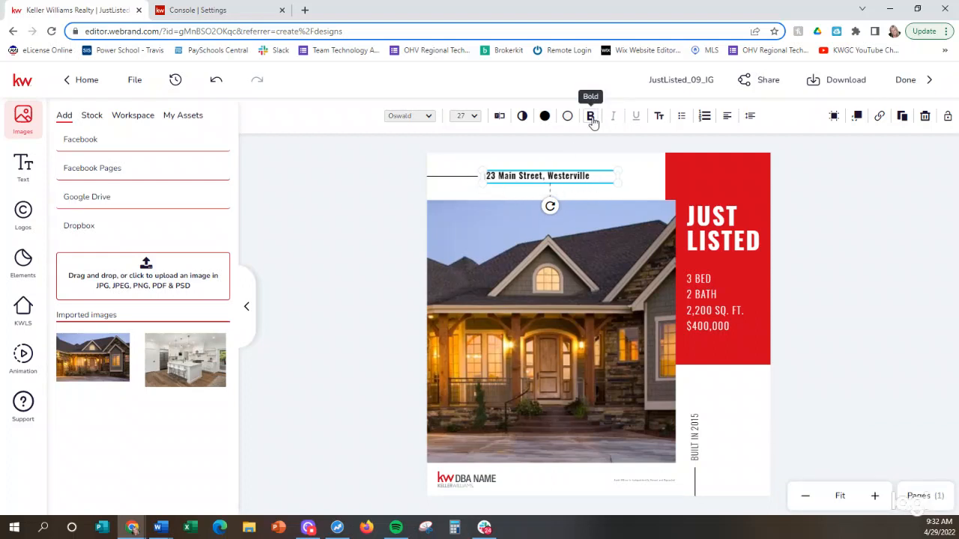
click(445, 193)
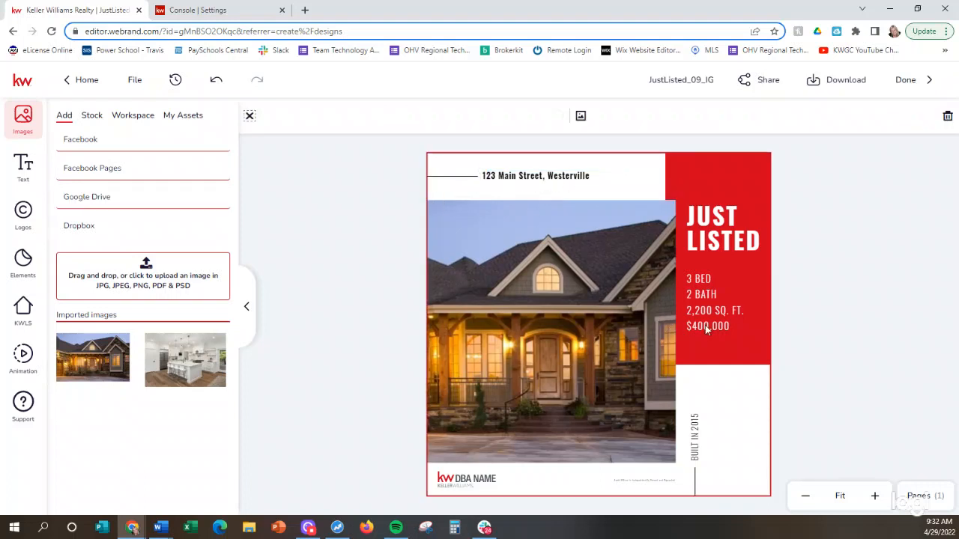
- Delete the bed, bath, square footage and price text block from the red panel
click(705, 301)
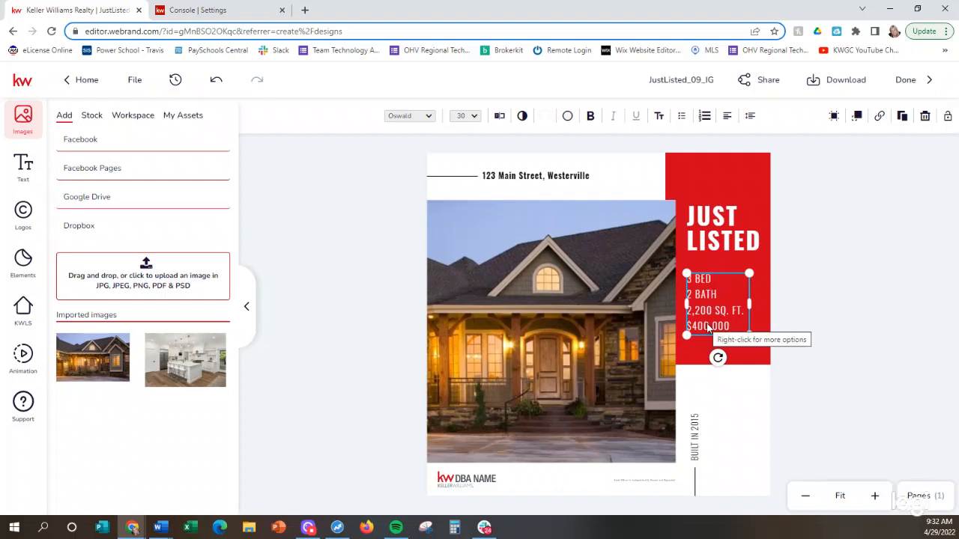
click(926, 117)
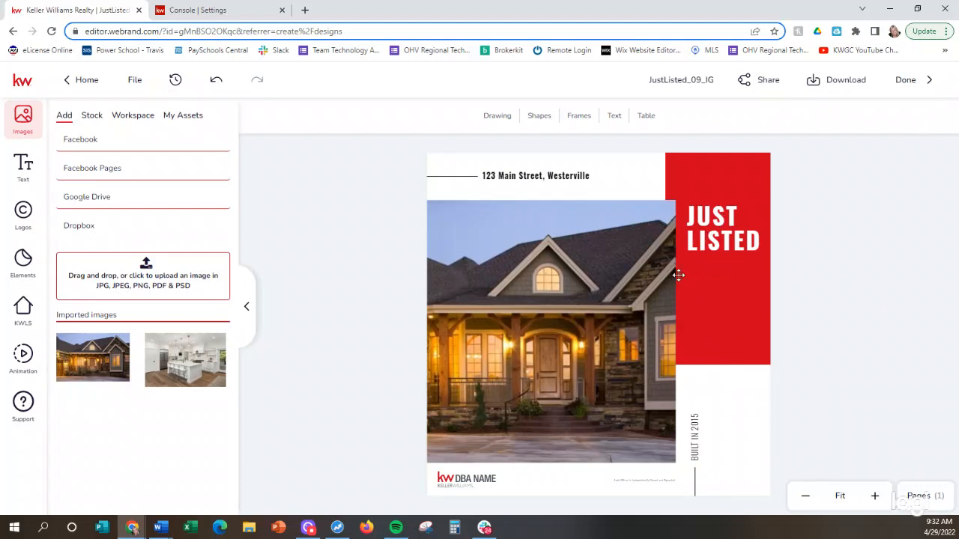
- Select the DBA NAME logo at the bottom of the design and remove it
click(472, 481)
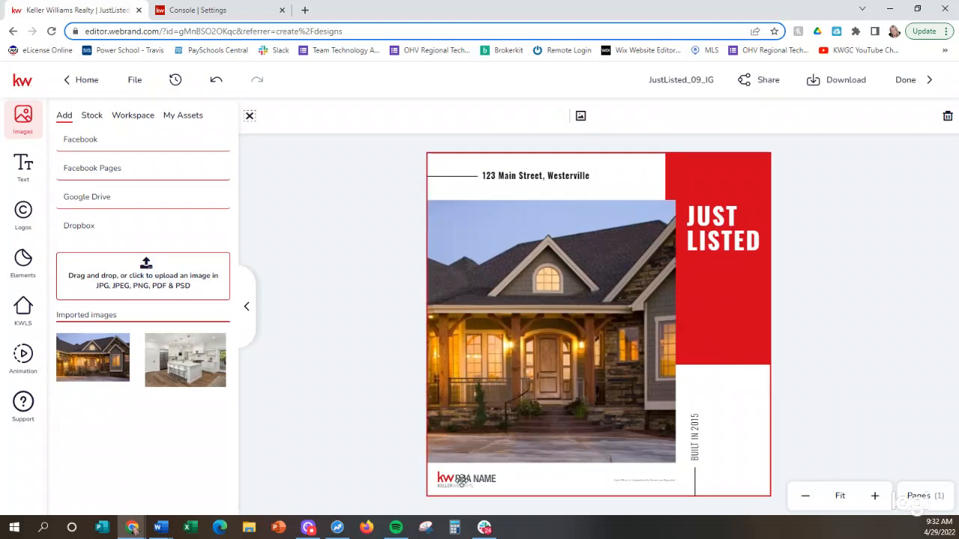
click(461, 479)
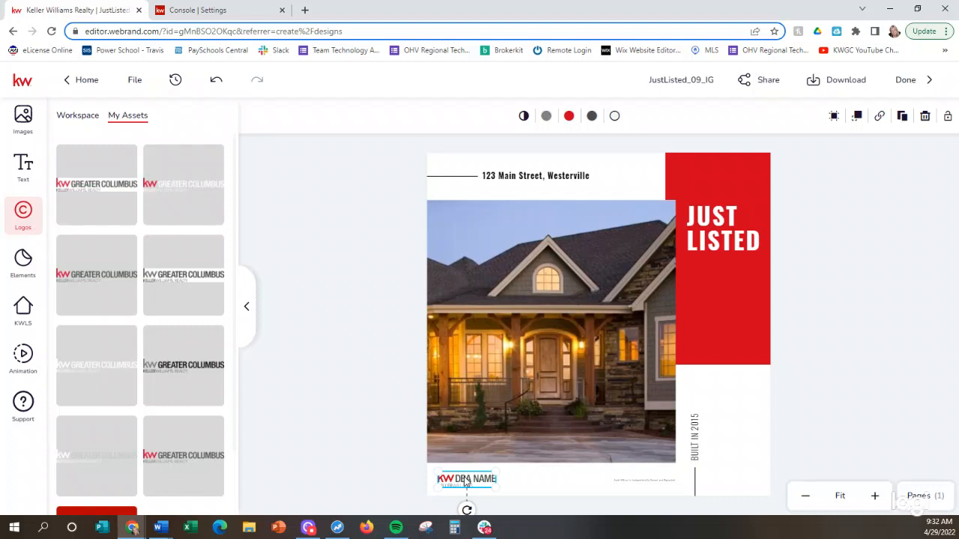
click(925, 116)
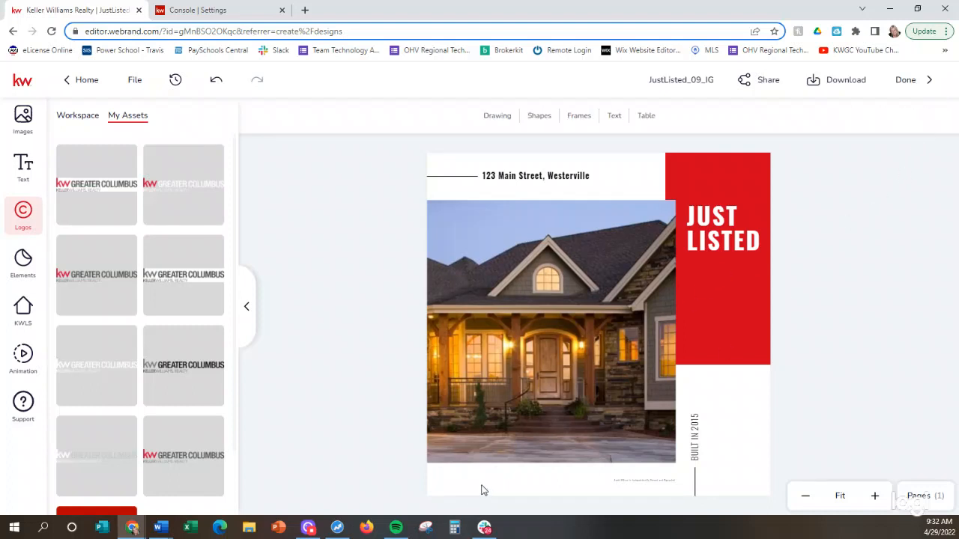
- Add the Keller Williams Greater Columbus logo and move it to the design's bottom-left corner
click(96, 279)
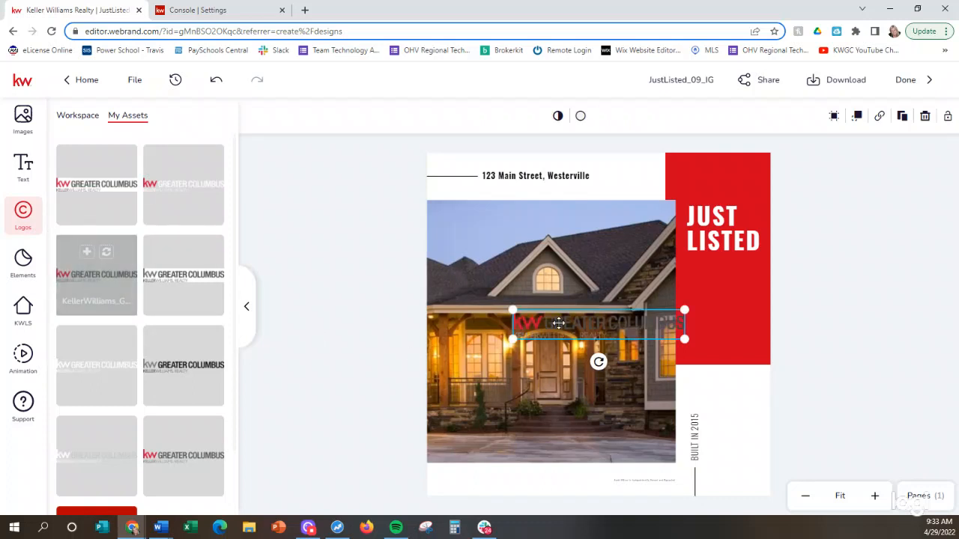
drag(621, 332, 541, 490)
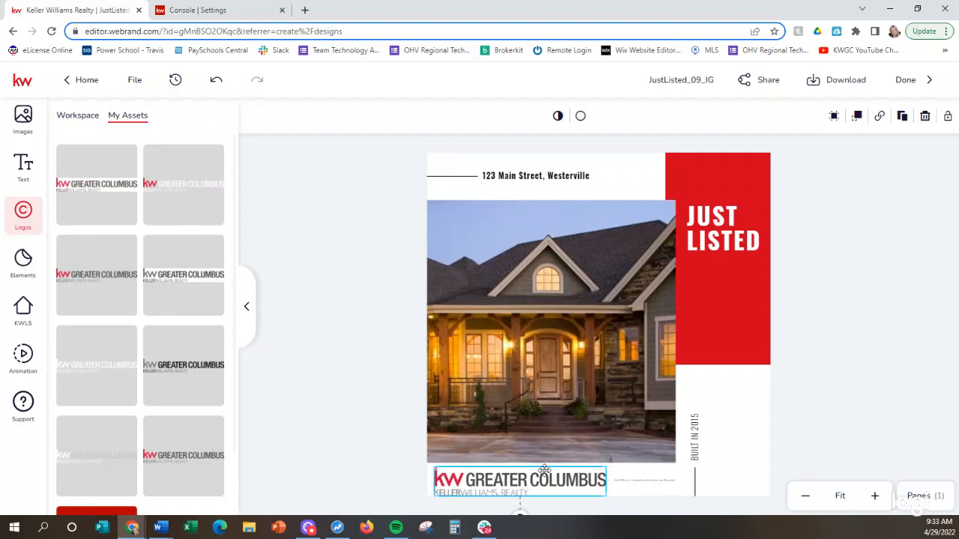
click(410, 370)
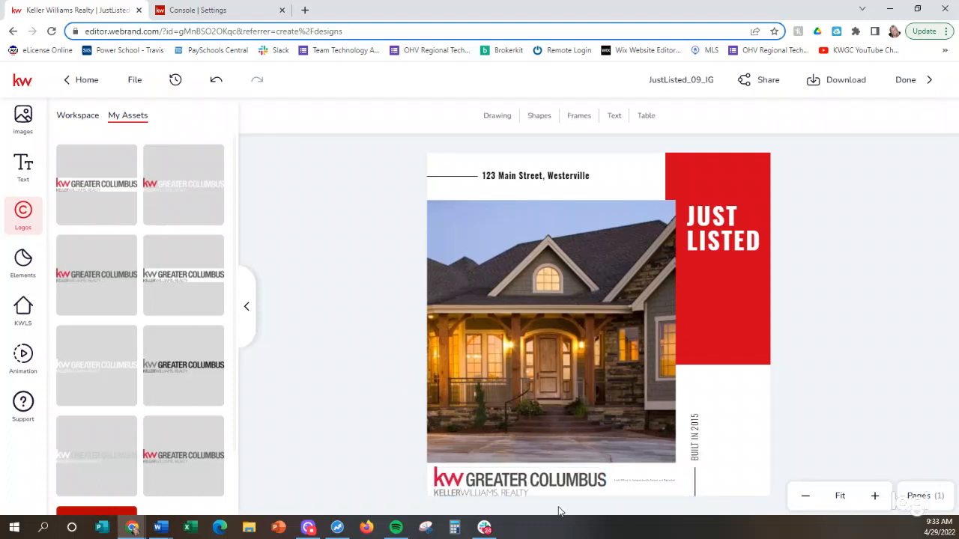
- Delete the vertical BUILT IN 2015 text
click(695, 457)
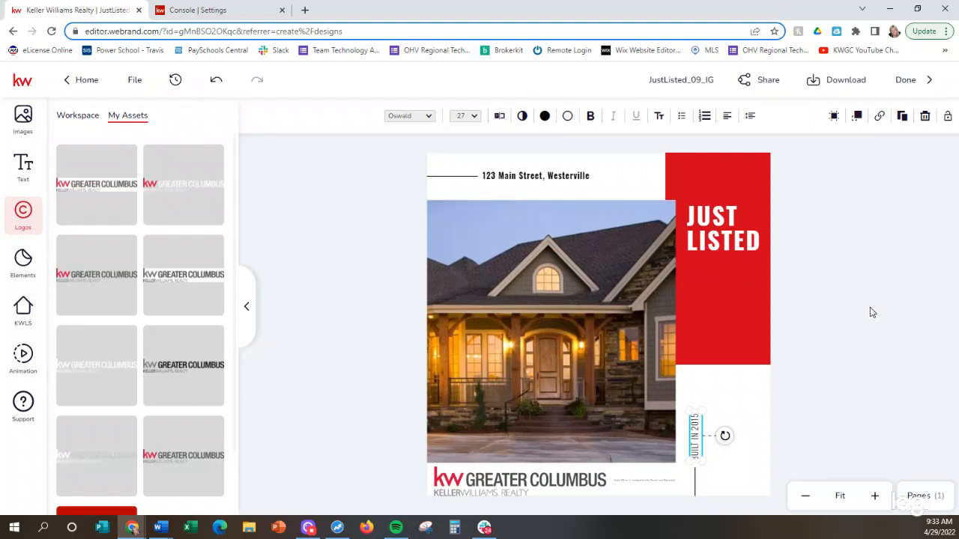
click(925, 119)
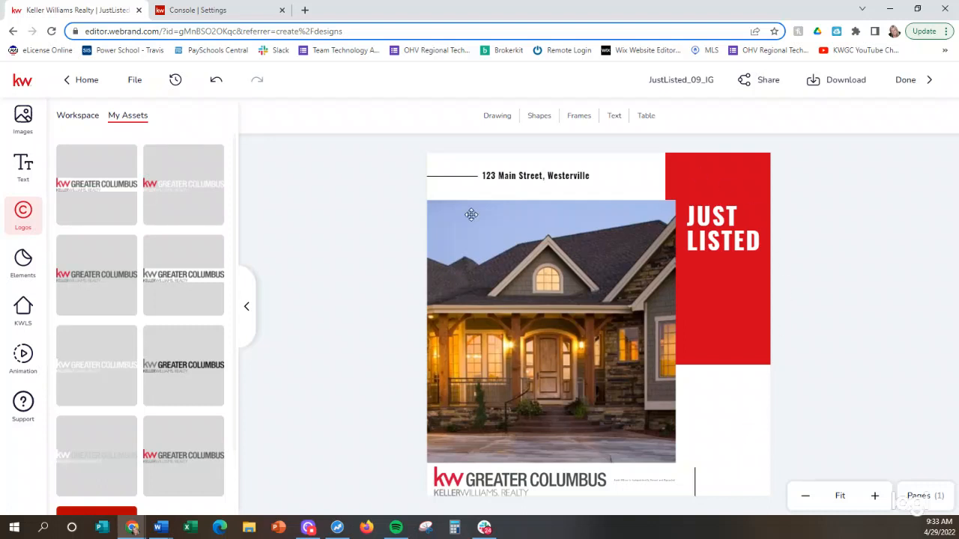
- Download the design as a PNG image
click(837, 84)
click(713, 141)
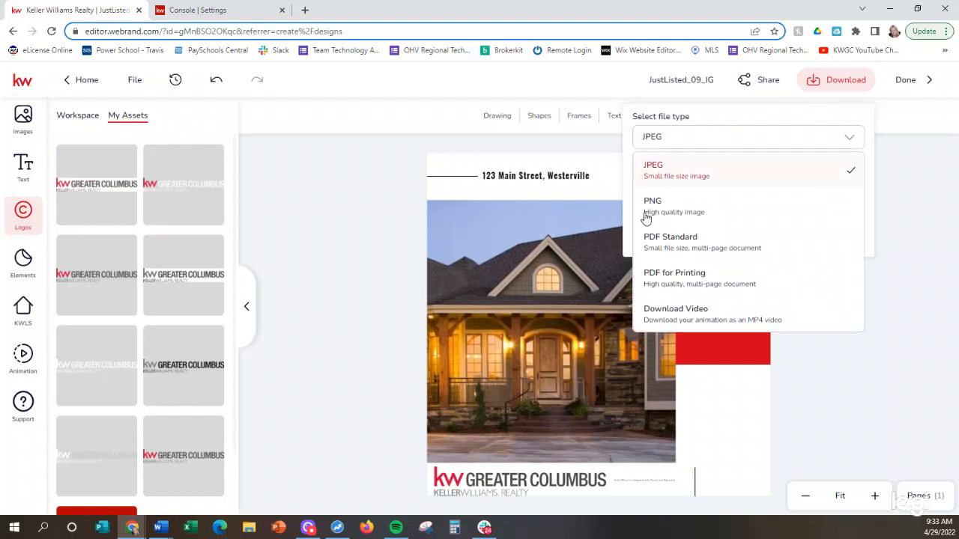
click(695, 210)
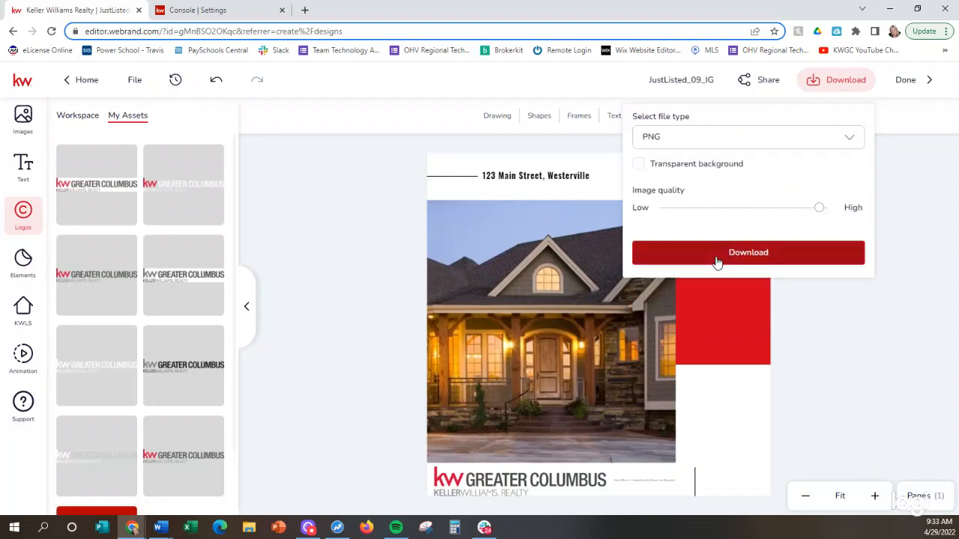
click(734, 254)
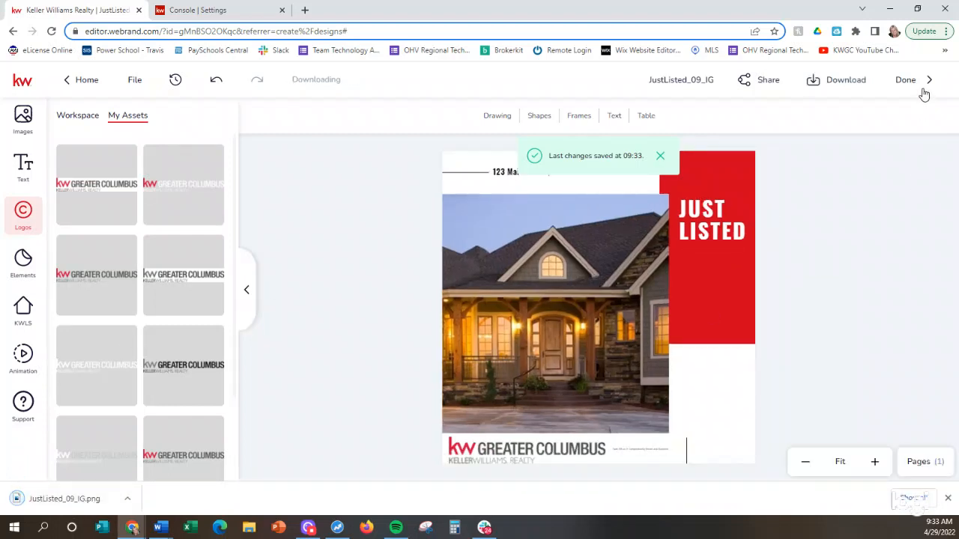
- Finish editing the design and open the Campaigns page
click(911, 88)
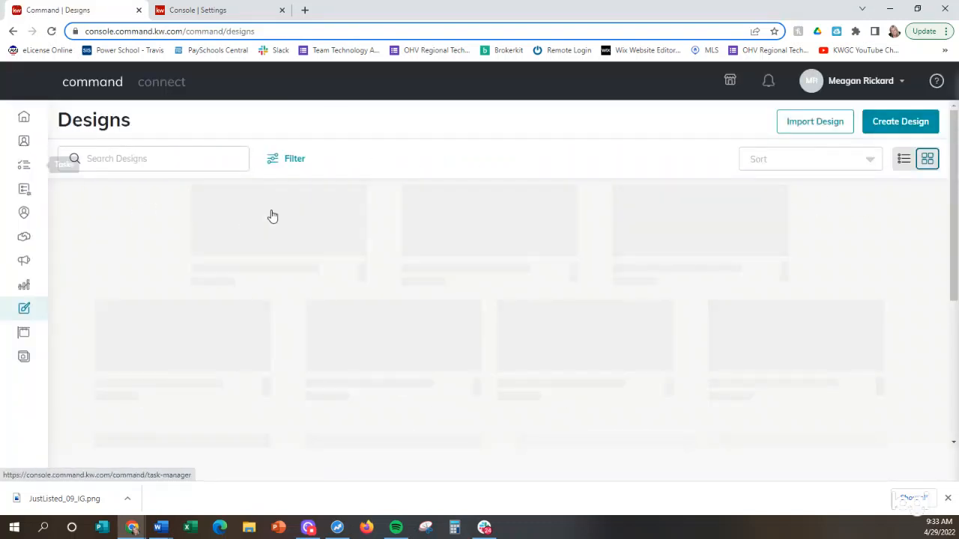
mouse_move(20, 113)
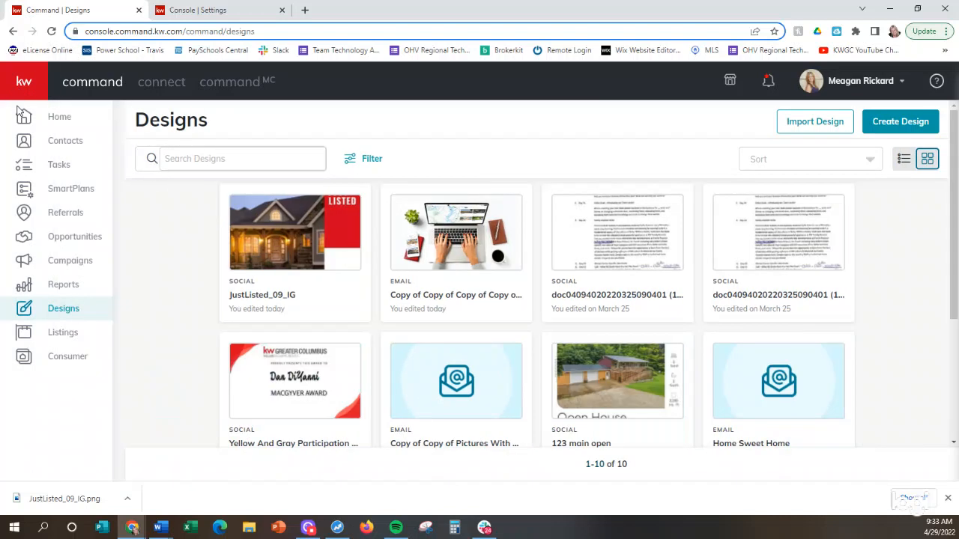
click(75, 263)
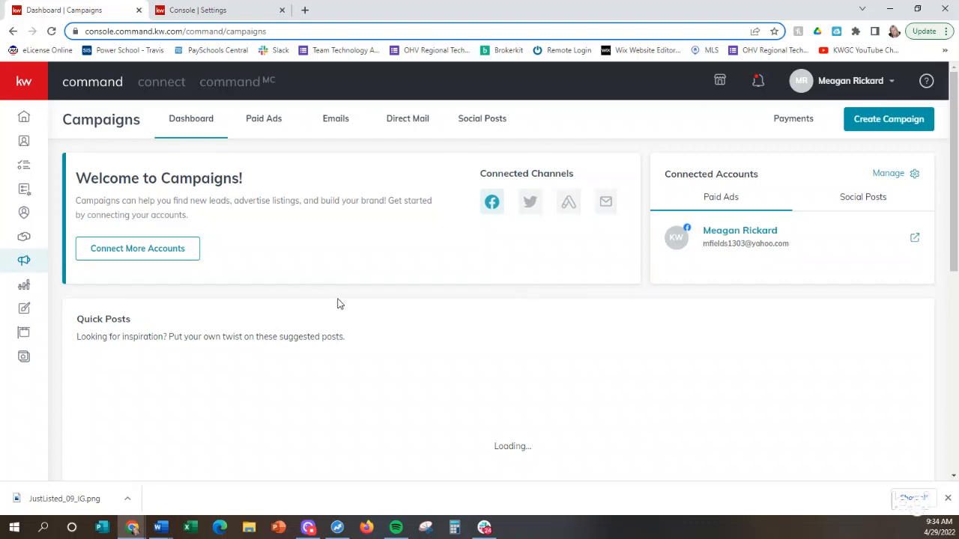
- Log out of the current account from the settings tab
click(198, 10)
click(847, 82)
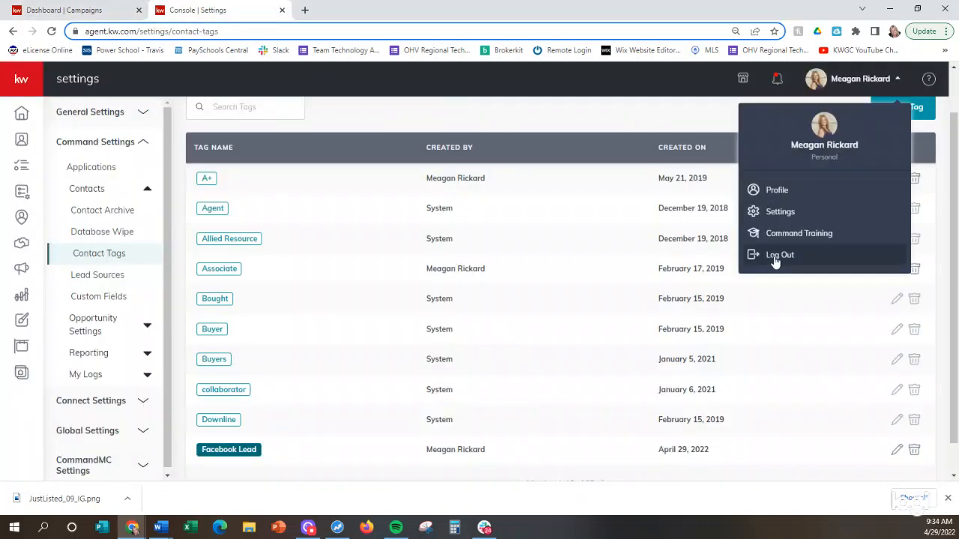
click(776, 257)
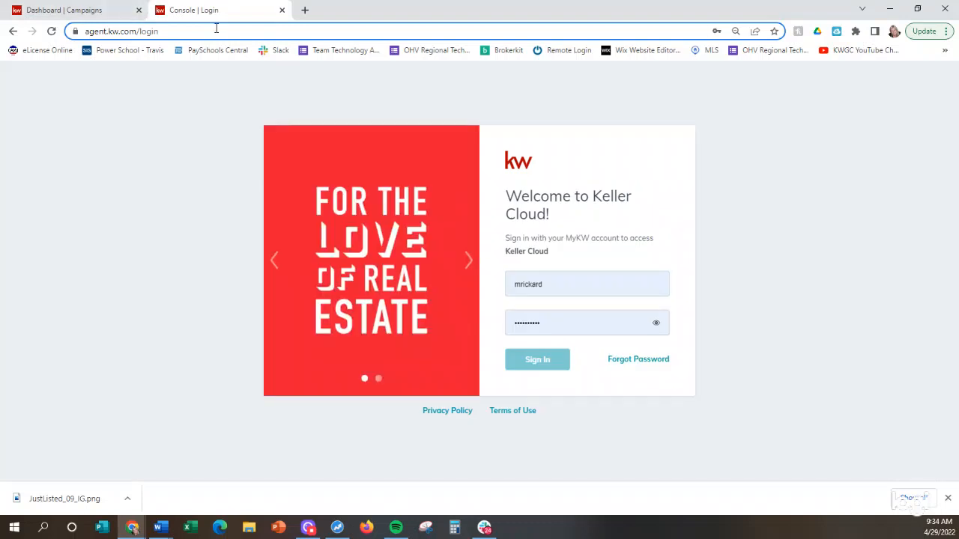
- Sign in with a different saved account's username and password, closing the old Campaigns tab
click(548, 284)
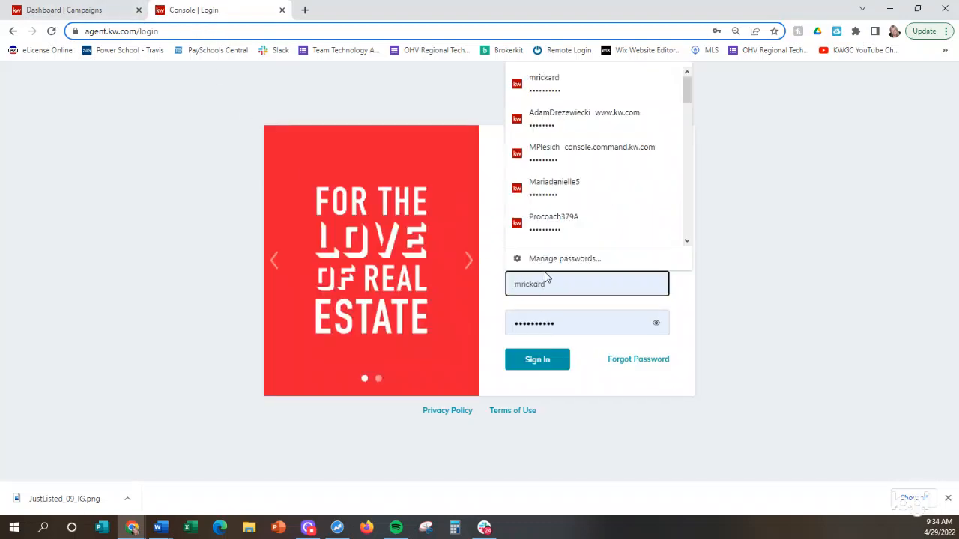
scroll(570, 180, down, 3)
click(550, 111)
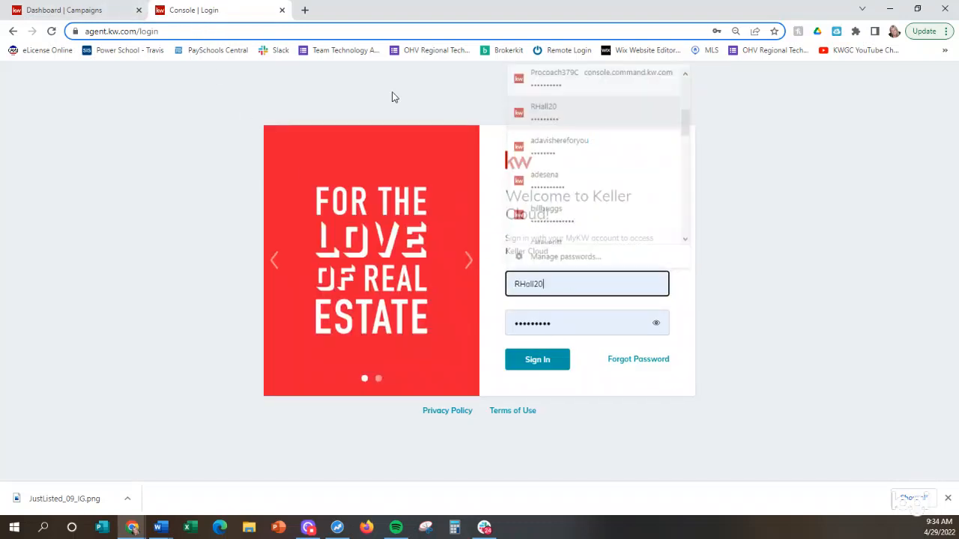
click(138, 10)
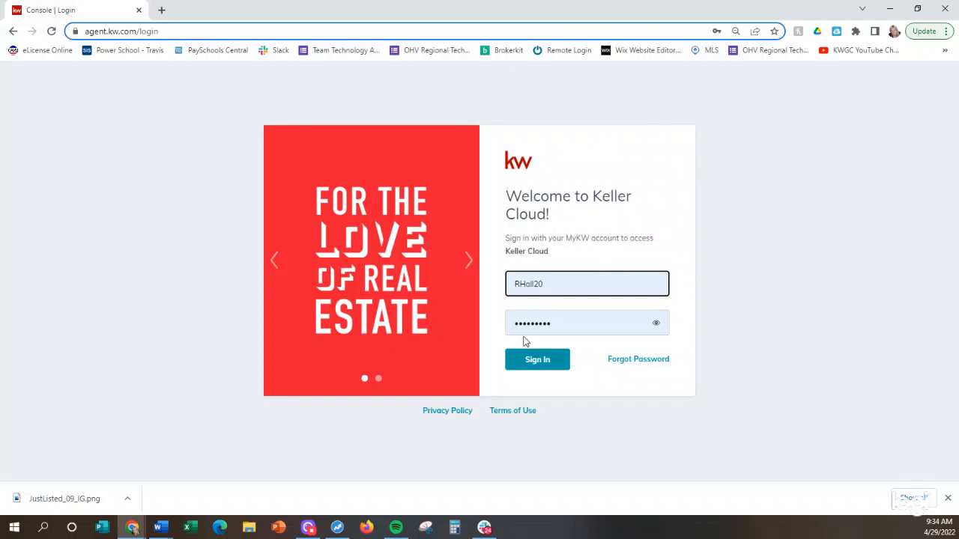
click(529, 360)
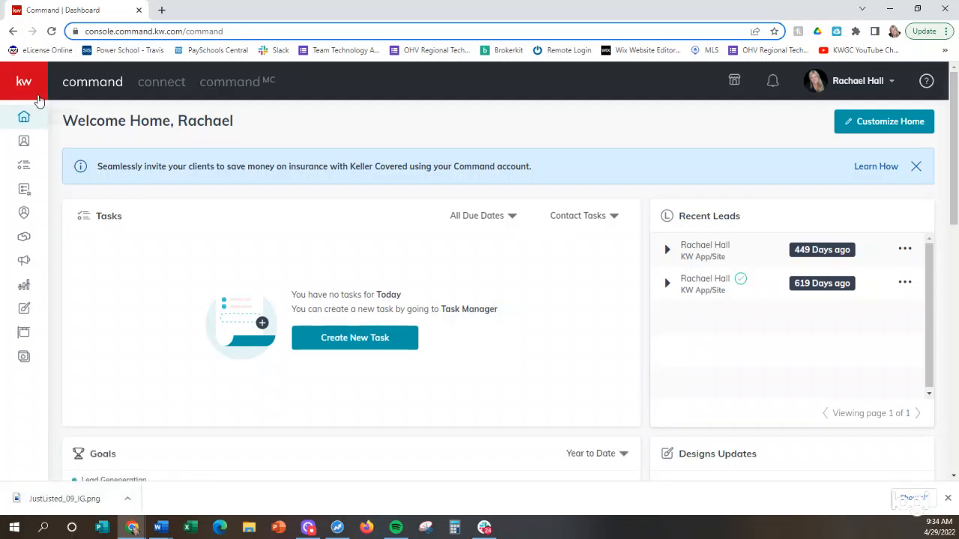
- Open Campaigns and start creating a new paid Social Ad campaign
mouse_move(37, 85)
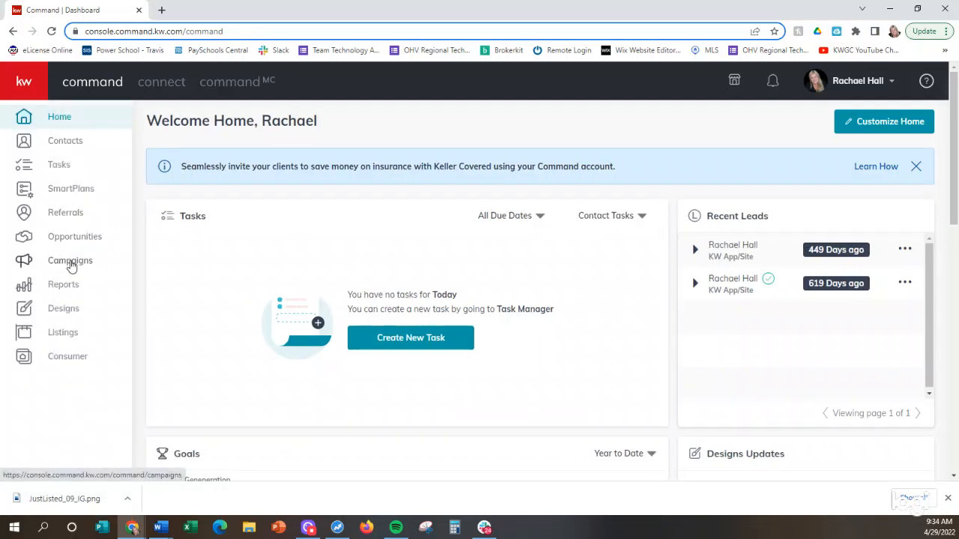
click(70, 263)
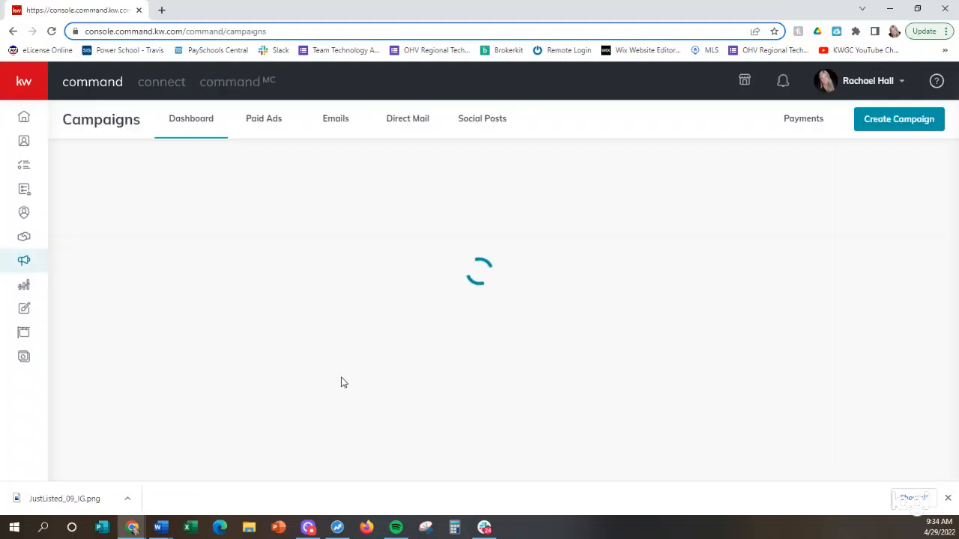
click(891, 121)
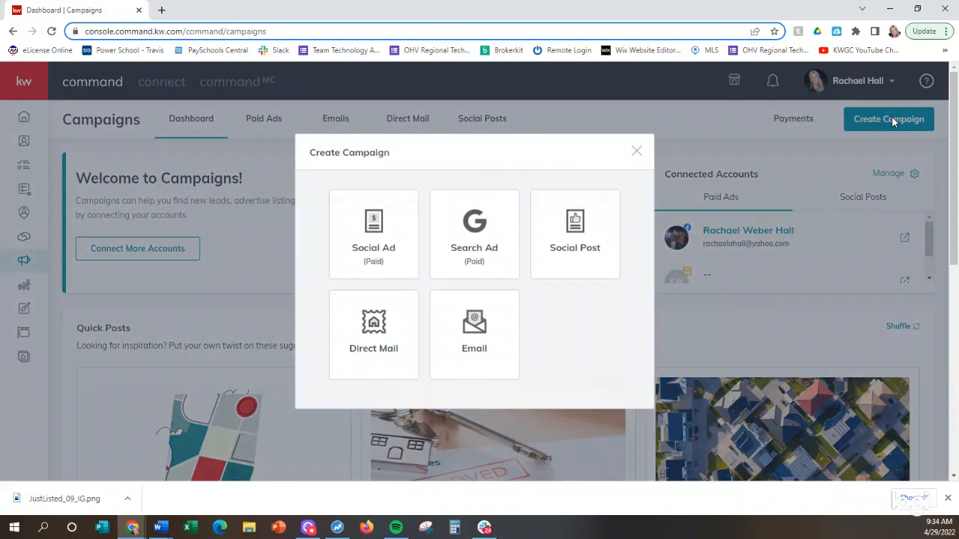
click(382, 259)
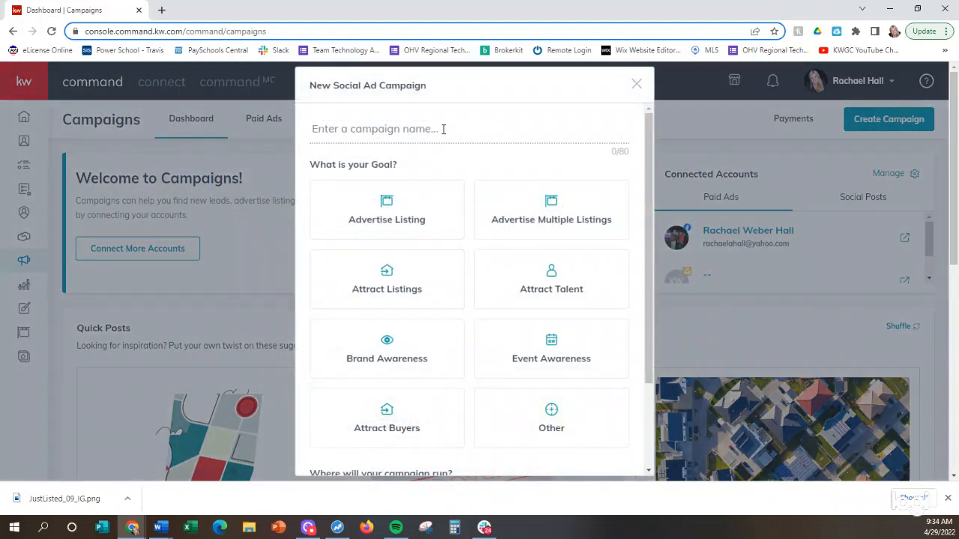
- Name the campaign 123 Main Street and choose the Advertise Listing goal
click(443, 129)
text(123 Main Street)
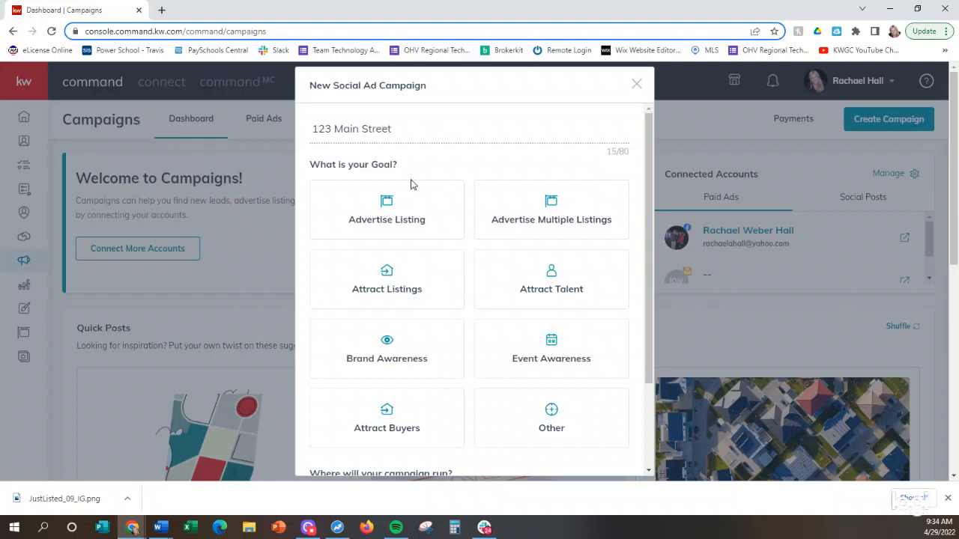
click(394, 217)
- Select Facebook as the campaign channel and create the campaign
scroll(410, 217, down, 2)
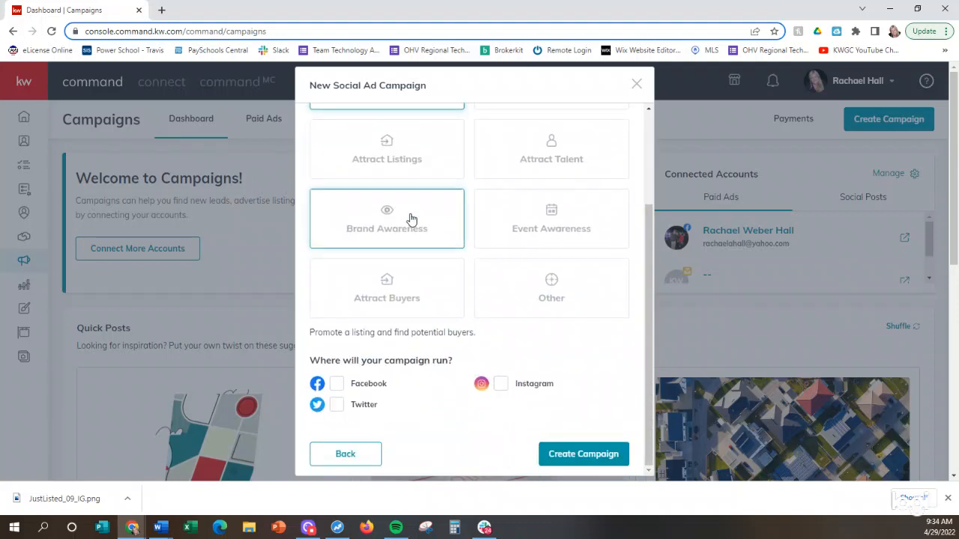
click(336, 385)
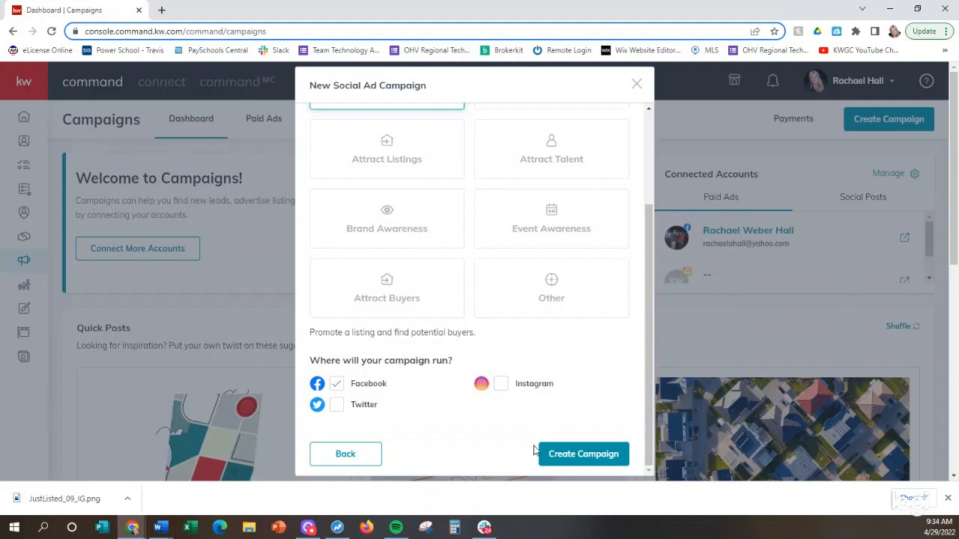
click(581, 454)
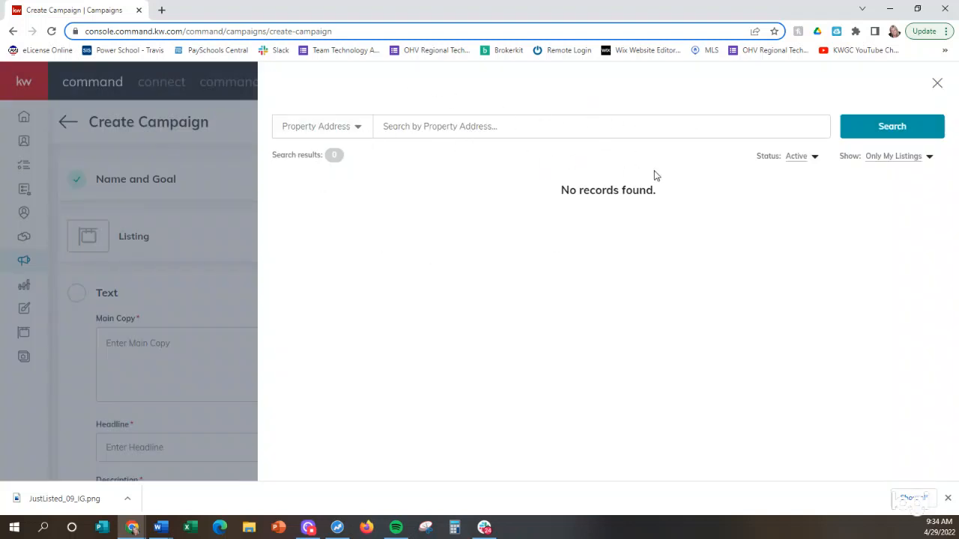
- Browse listings with All Status, All Listings and MLS Number search, then close the listing picker
click(796, 156)
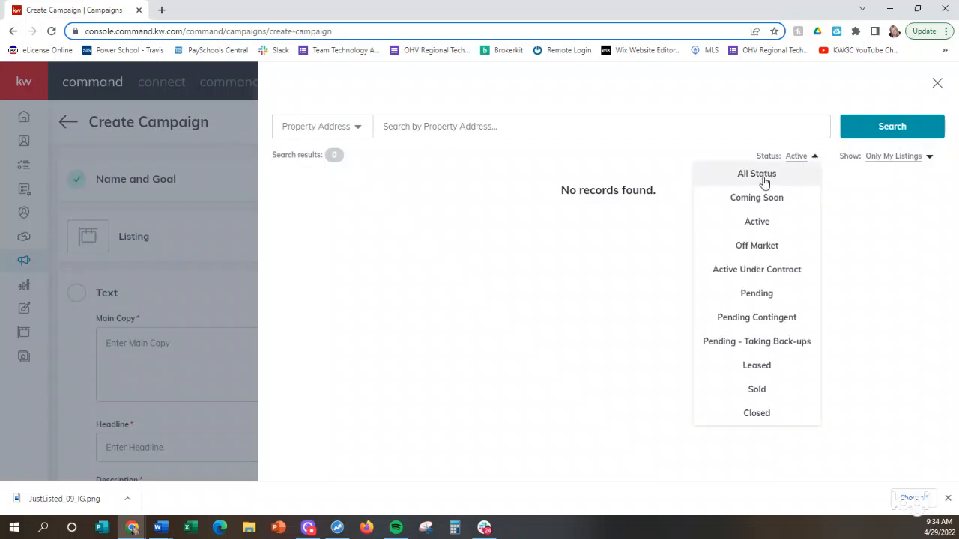
click(764, 180)
click(895, 158)
click(889, 178)
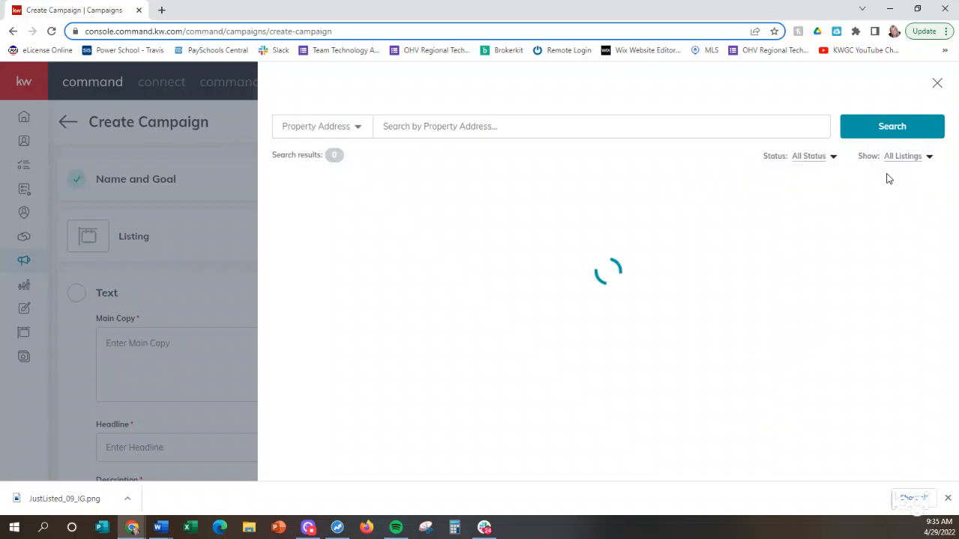
click(338, 133)
click(308, 172)
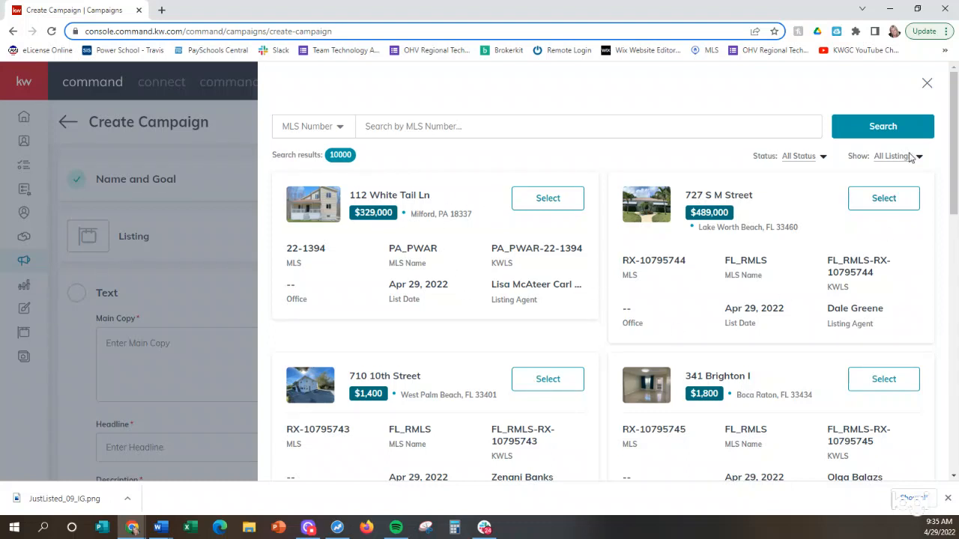
click(926, 84)
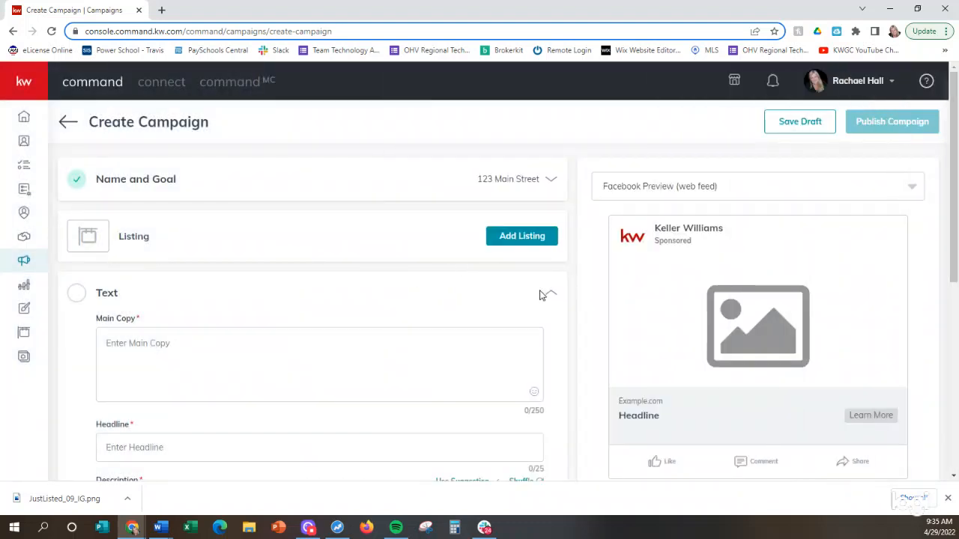
- Upload the downloaded JustListed_09_IG.png file as the campaign's media image
scroll(314, 228, down, 1)
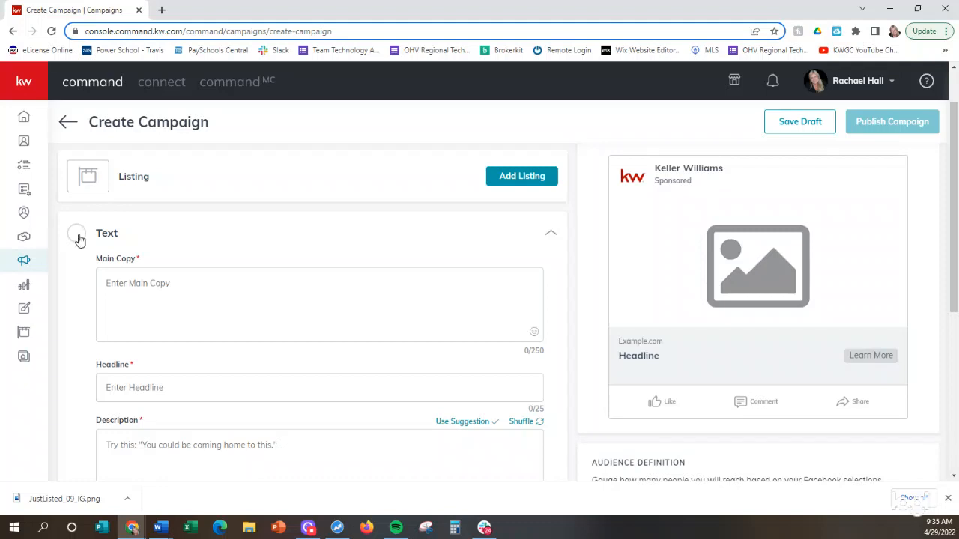
click(548, 237)
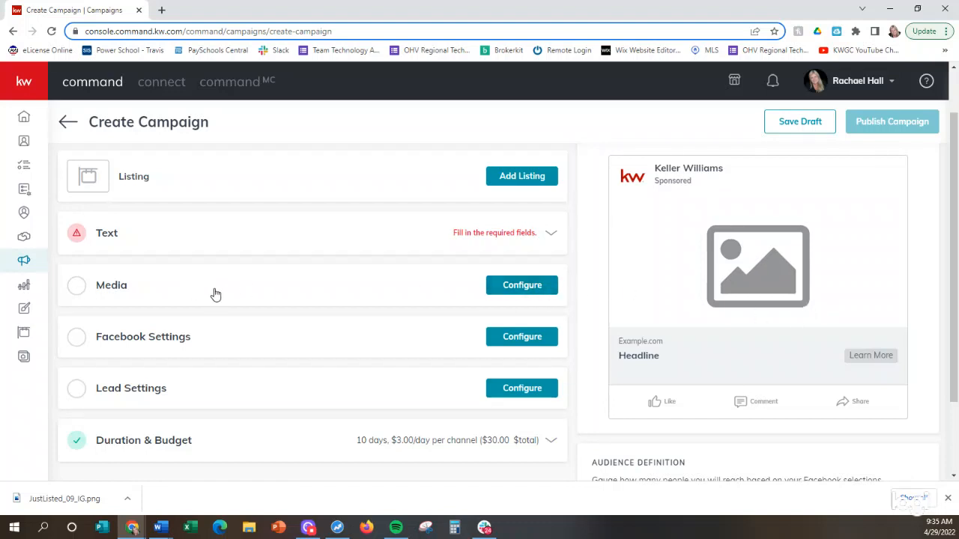
click(522, 289)
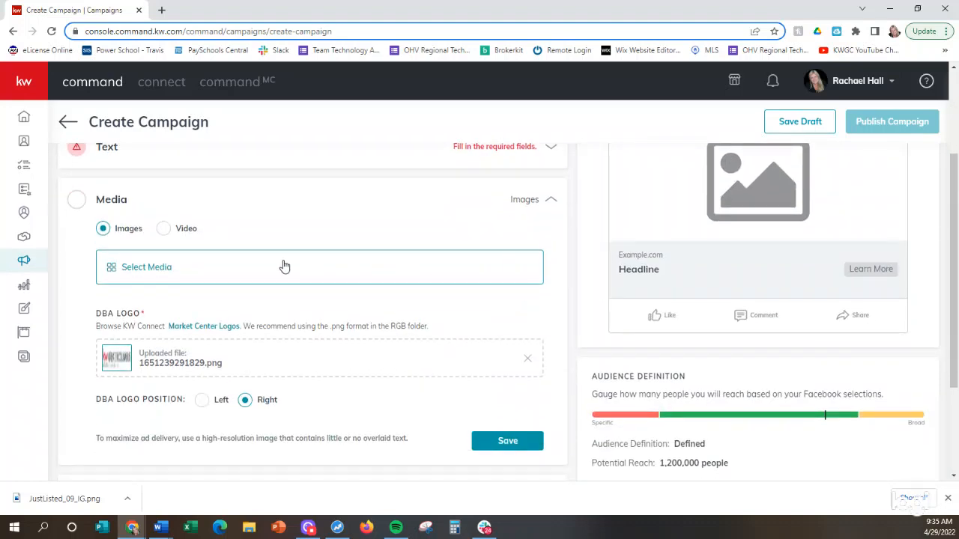
click(136, 272)
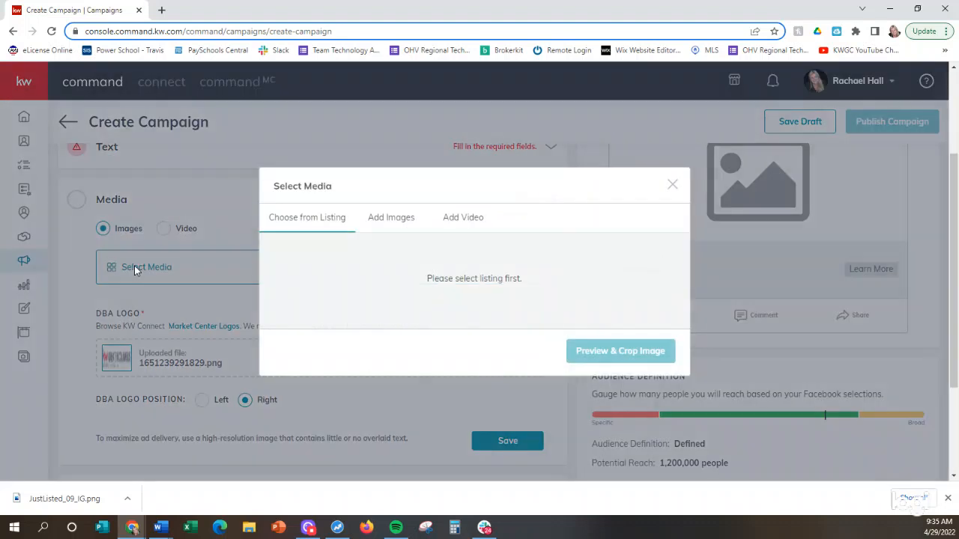
click(393, 225)
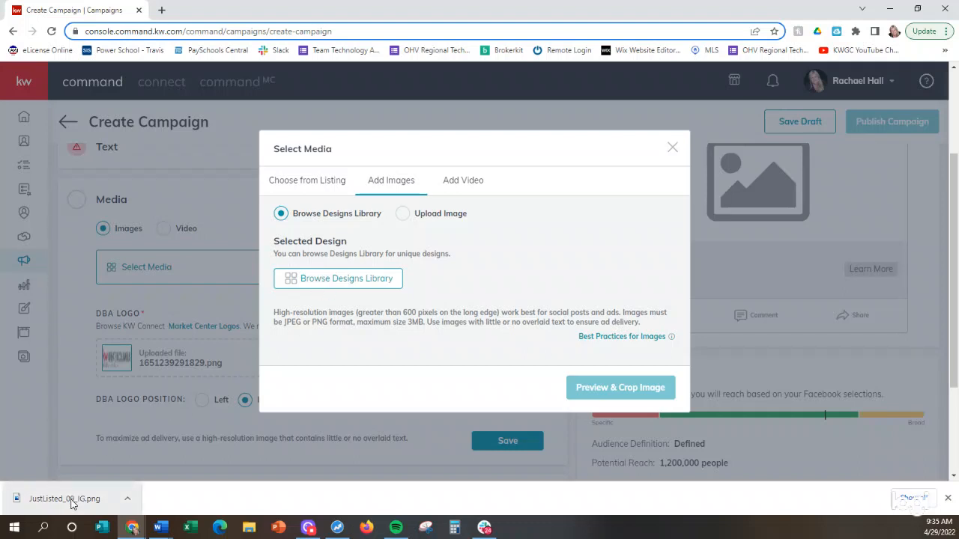
click(416, 216)
drag(45, 501, 482, 262)
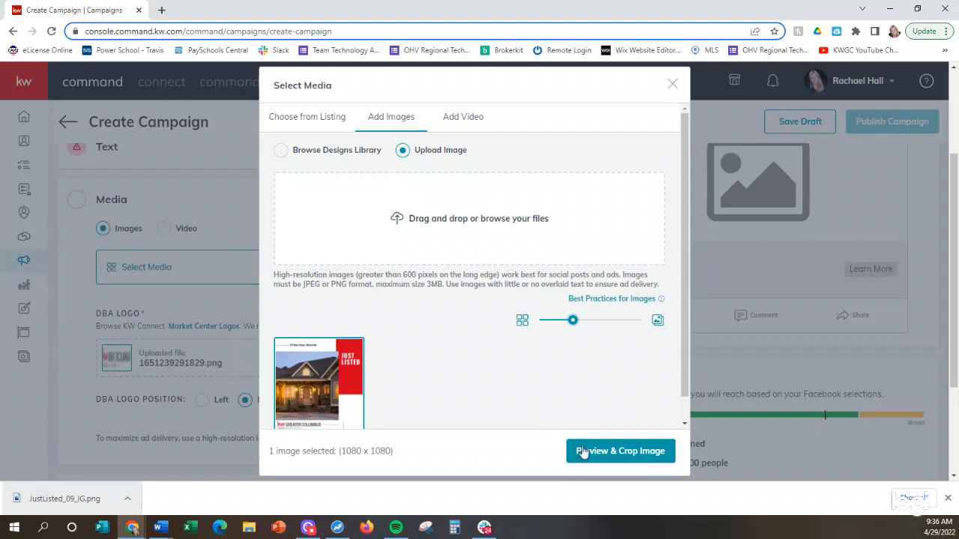
- Crop the uploaded image as Square (1:1) and save it to the ad
click(620, 460)
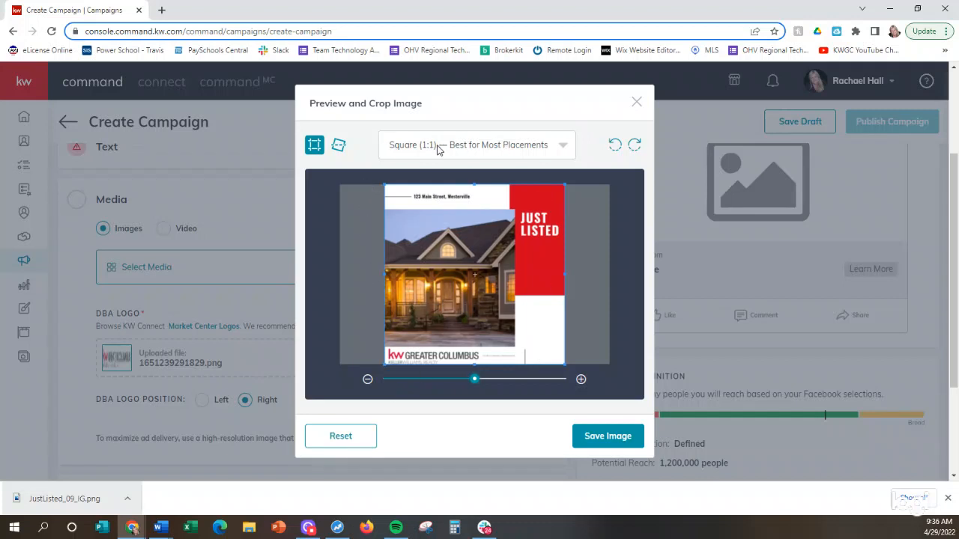
click(565, 146)
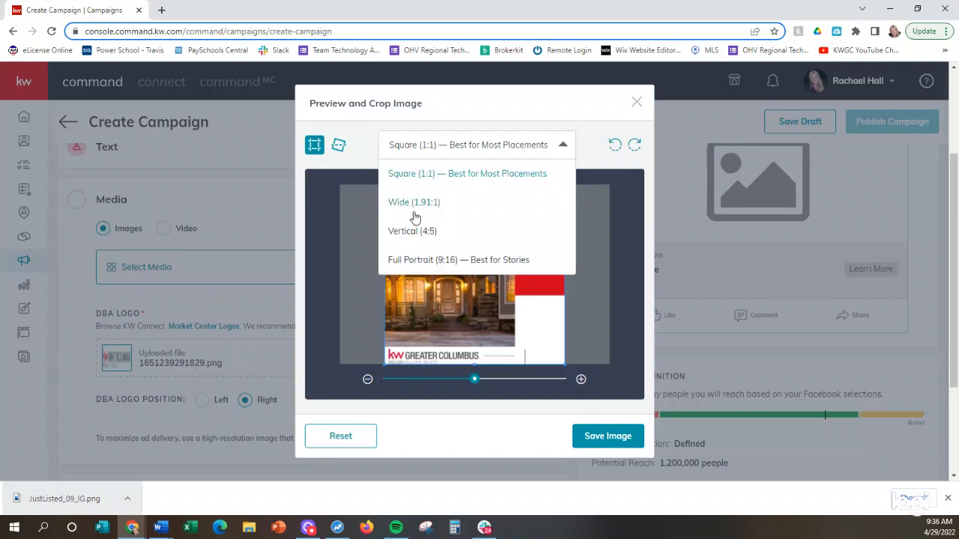
click(473, 146)
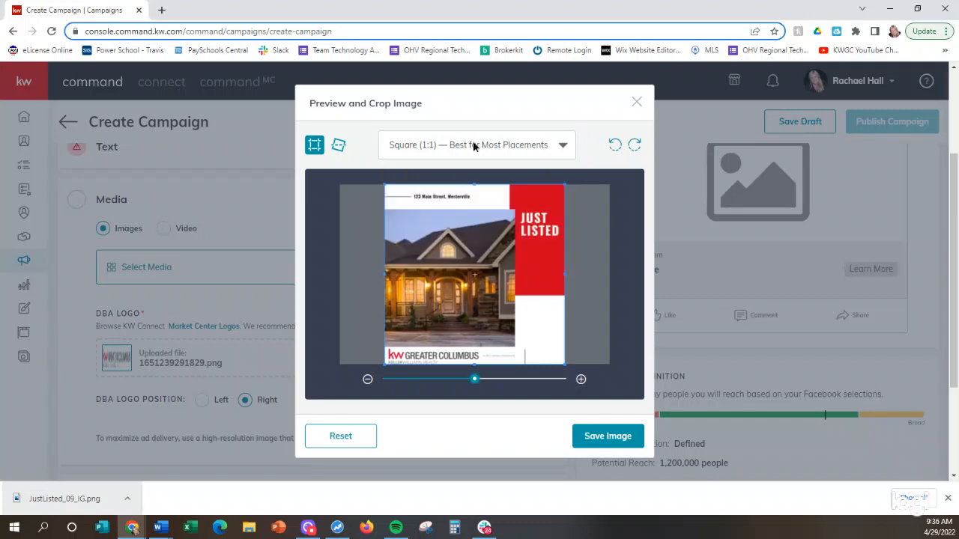
click(591, 442)
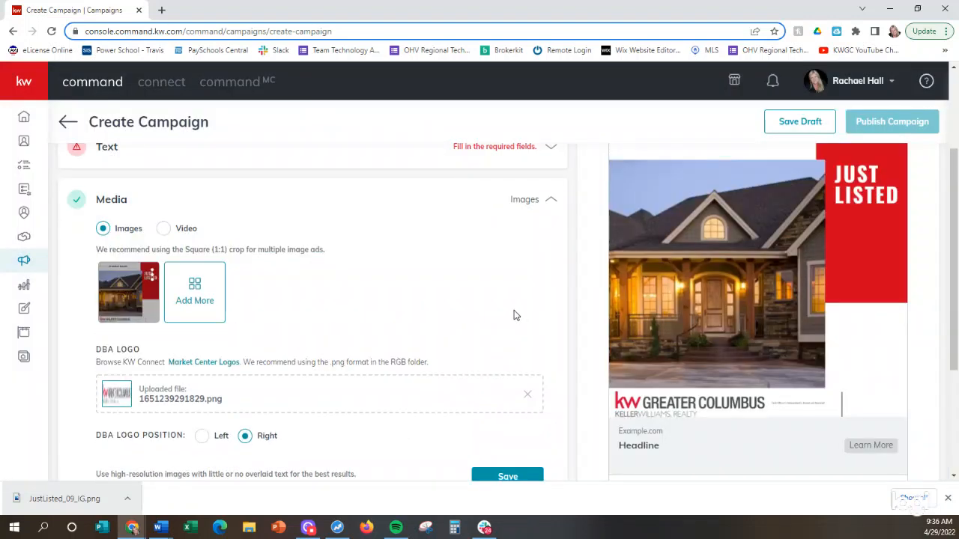
scroll(591, 414, up, 3)
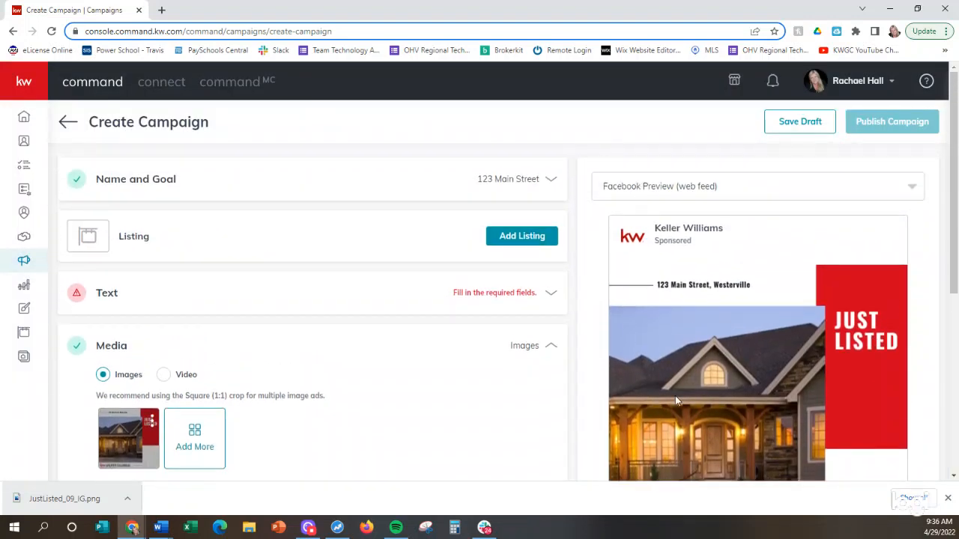
scroll(675, 396, down, 2)
scroll(694, 405, down, 1)
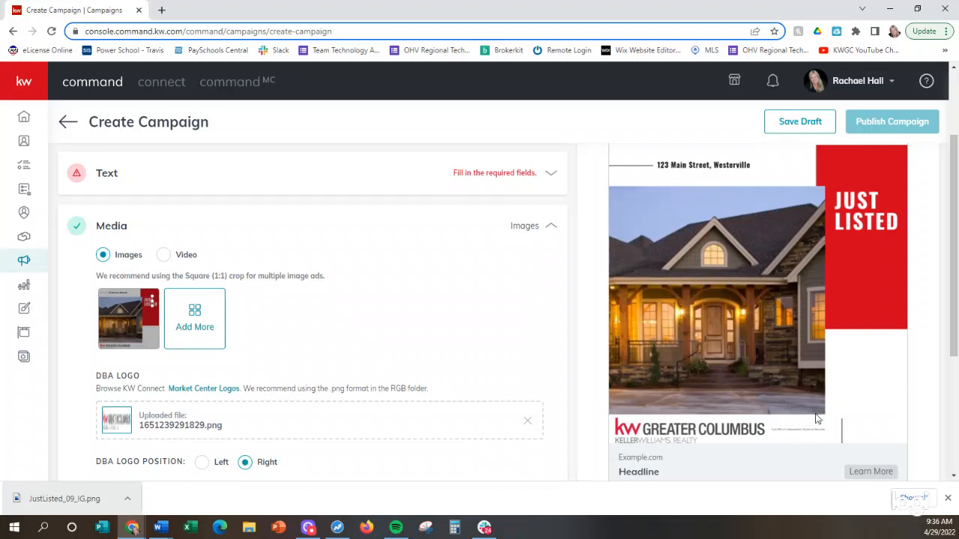
- Save the Media section, then open the Text section and enter the main copy "Don't miss this beautiful home in Westerville!"
scroll(817, 419, down, 2)
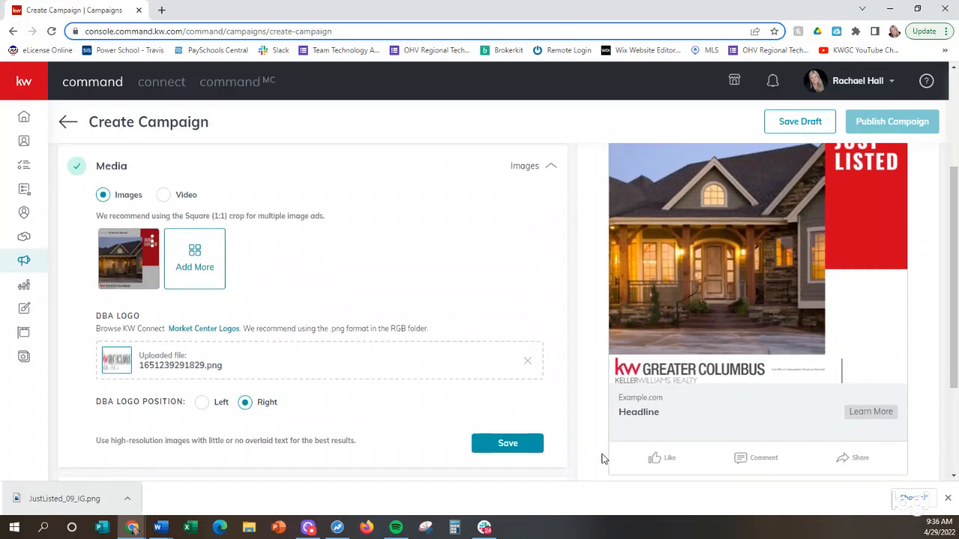
click(508, 444)
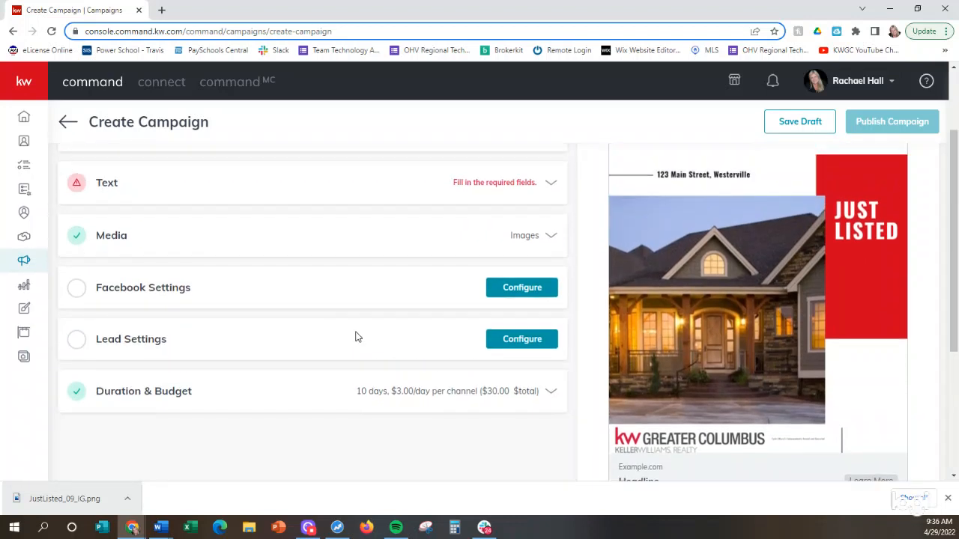
scroll(300, 330, up, 3)
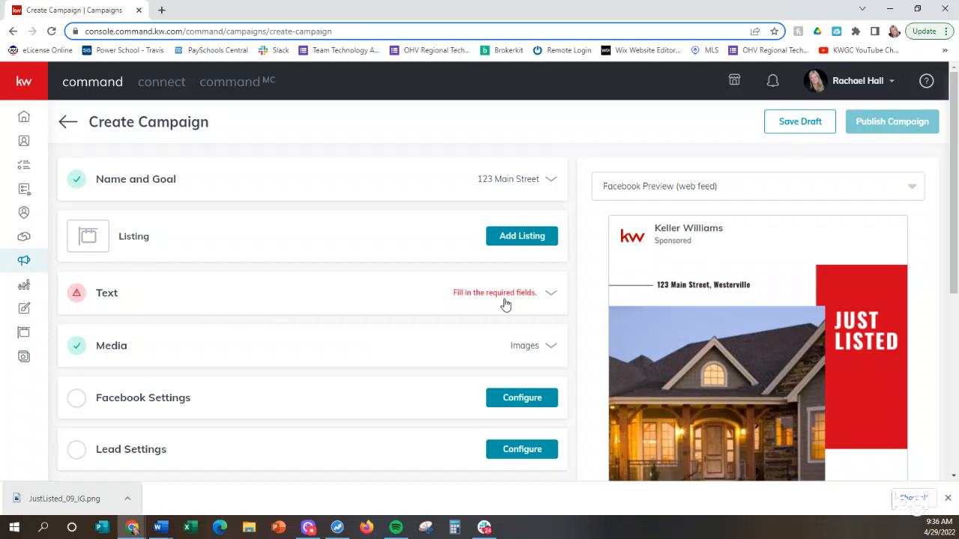
click(549, 295)
click(228, 330)
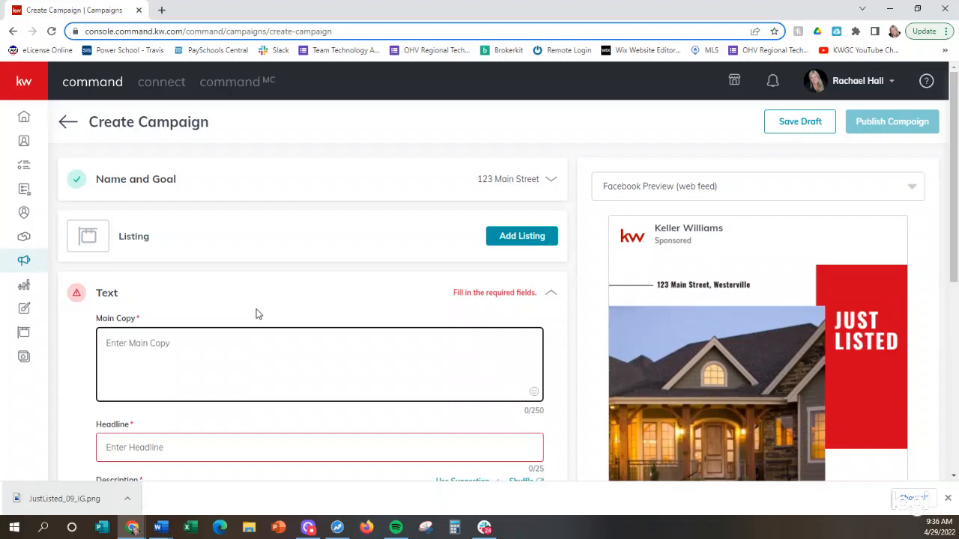
text(Don't)
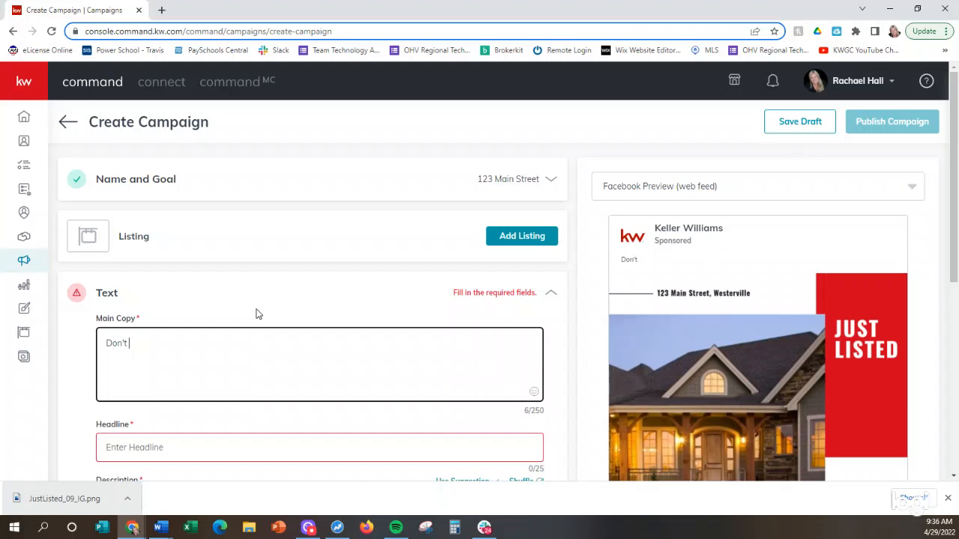
text(miss this beautiful home in Westerville!)
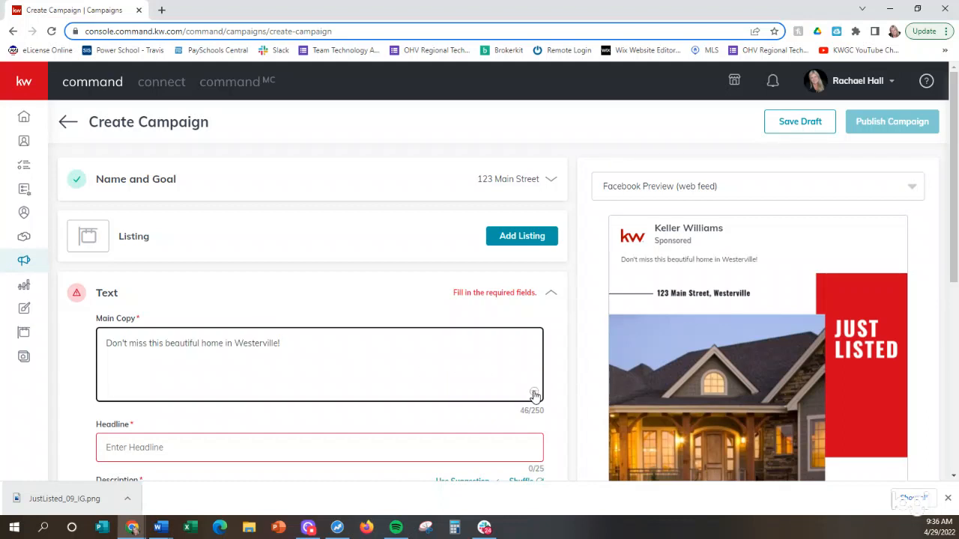
- Search the emoji picker for "hous" and insert a house emoji into the main copy
click(534, 394)
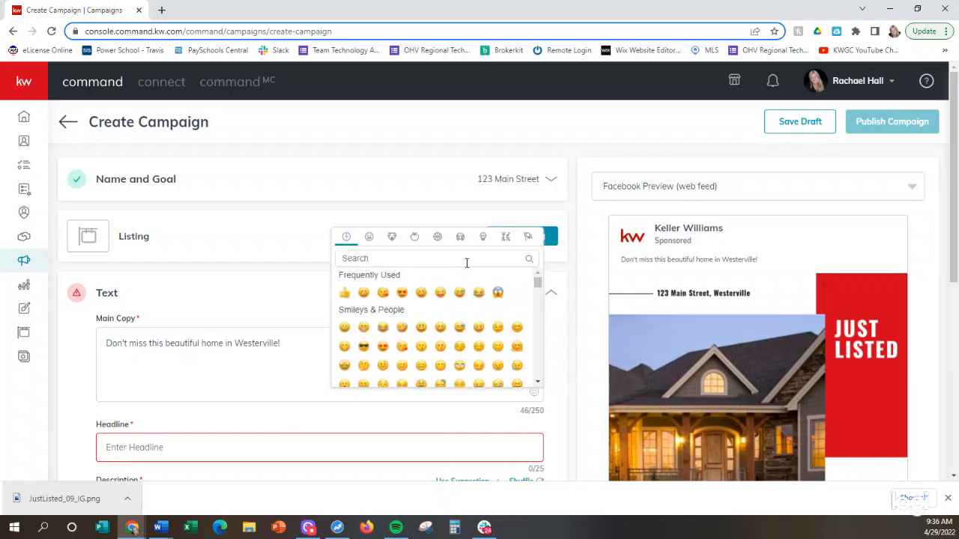
text(ho)
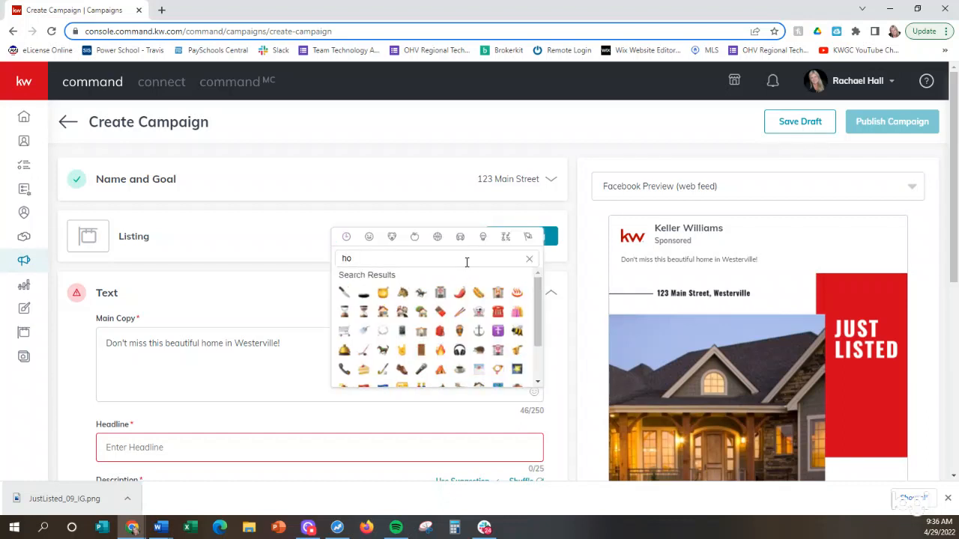
text(us)
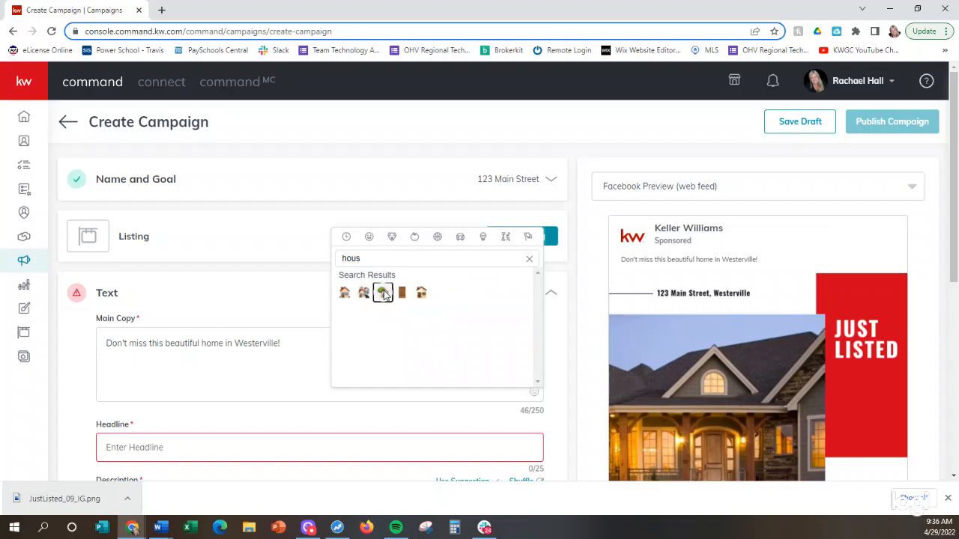
click(383, 292)
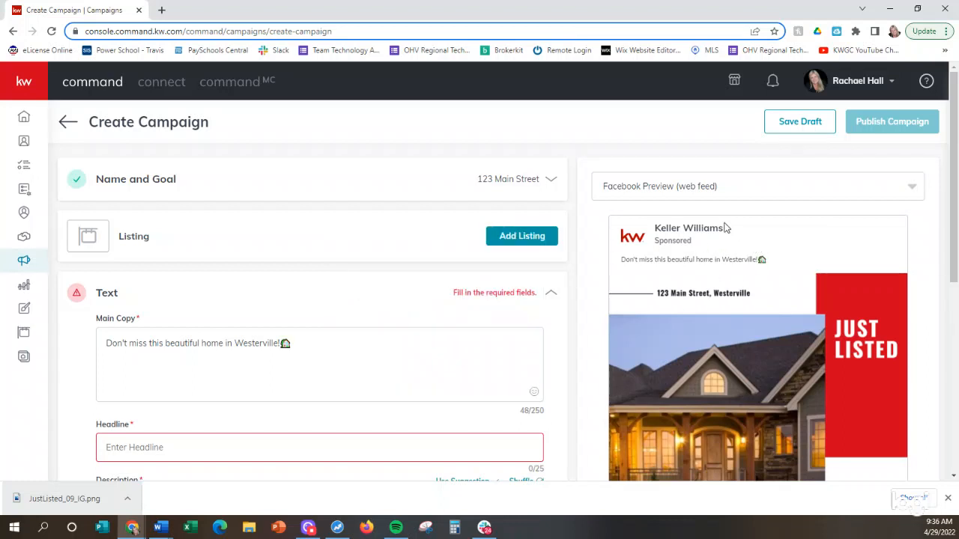
- Cut the house emoji and paste it right after the word "home" in the main copy
click(285, 343)
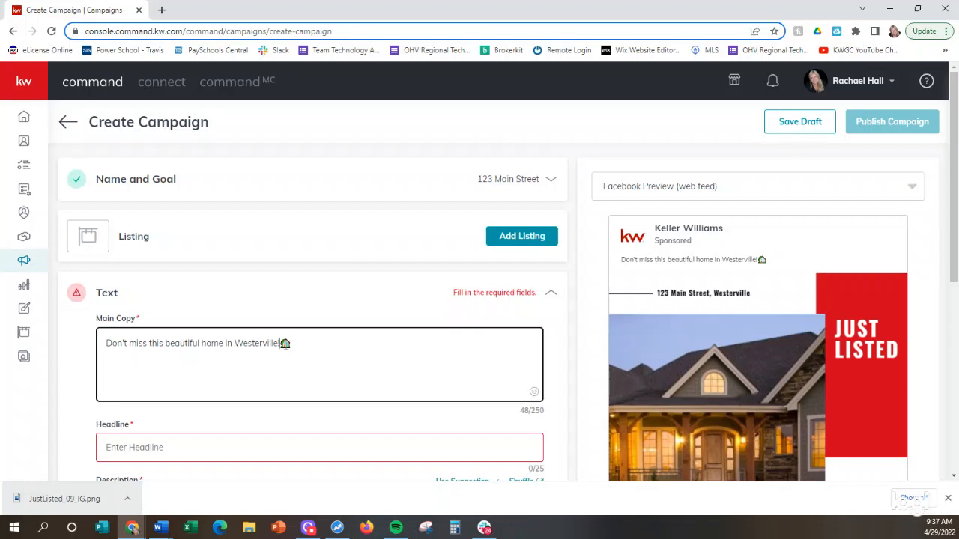
double_click(286, 343)
click(292, 344)
double_click(286, 344)
right_click(287, 344)
click(327, 189)
key(BackSpace)
right_click(225, 344)
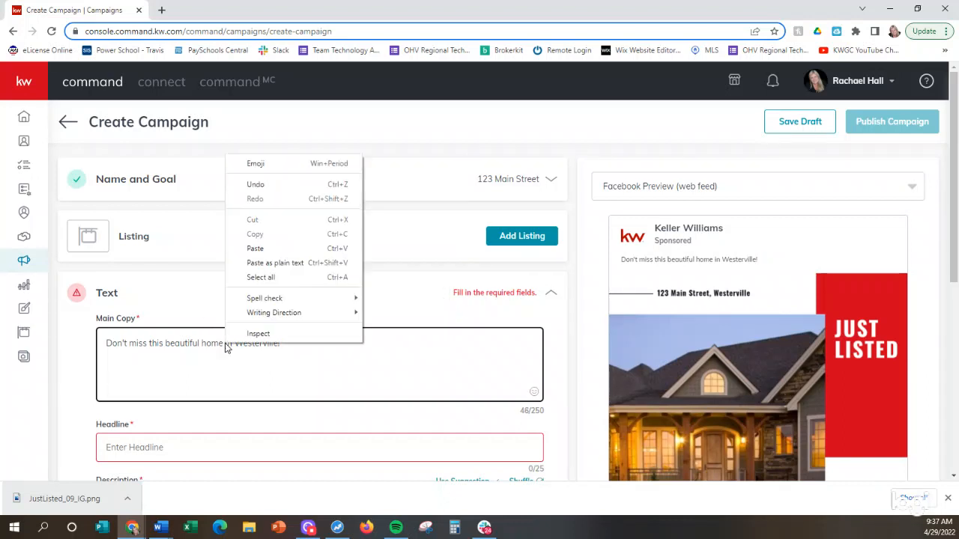
click(247, 255)
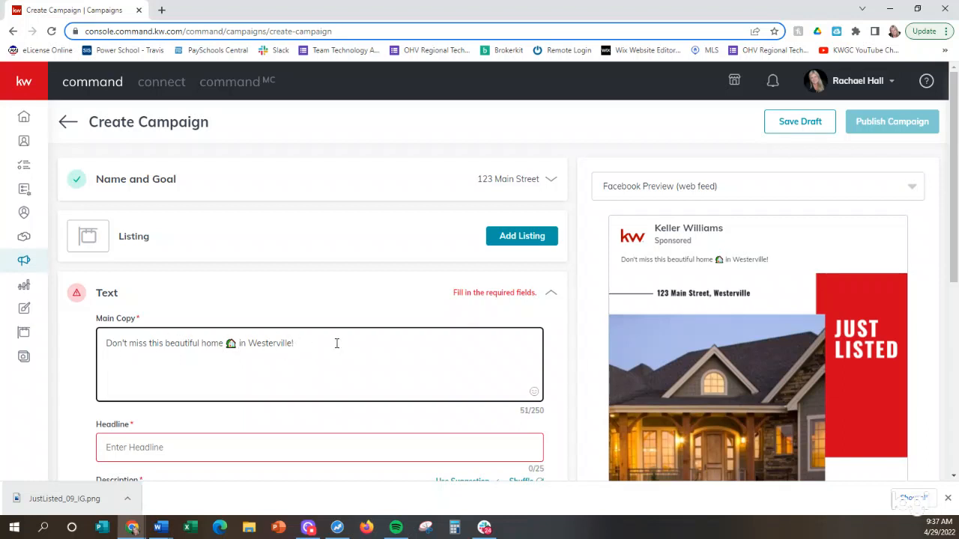
- Append "Showing start!" to the end of the main copy
text(owing start!)
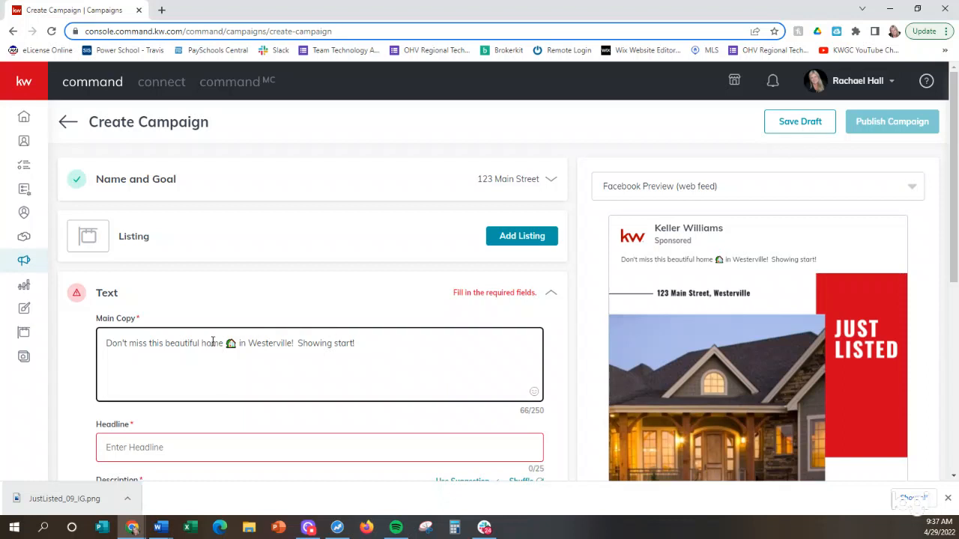
scroll(471, 337, down, 1)
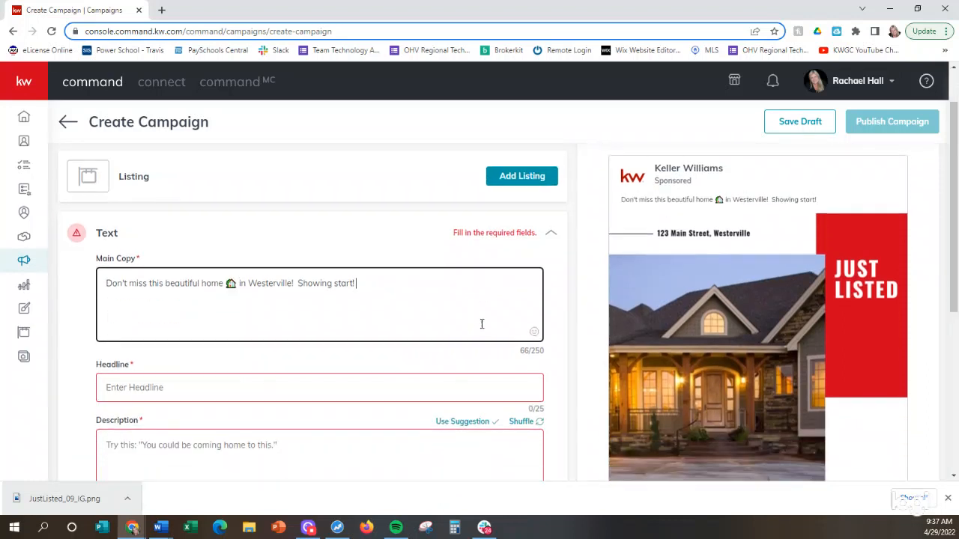
drag(616, 200, 815, 199)
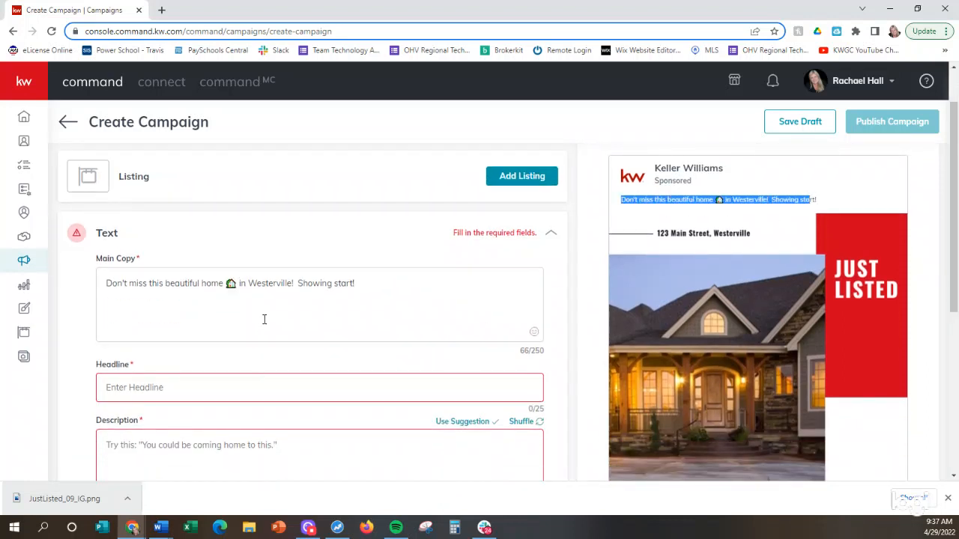
scroll(166, 332, down, 1)
scroll(240, 350, down, 1)
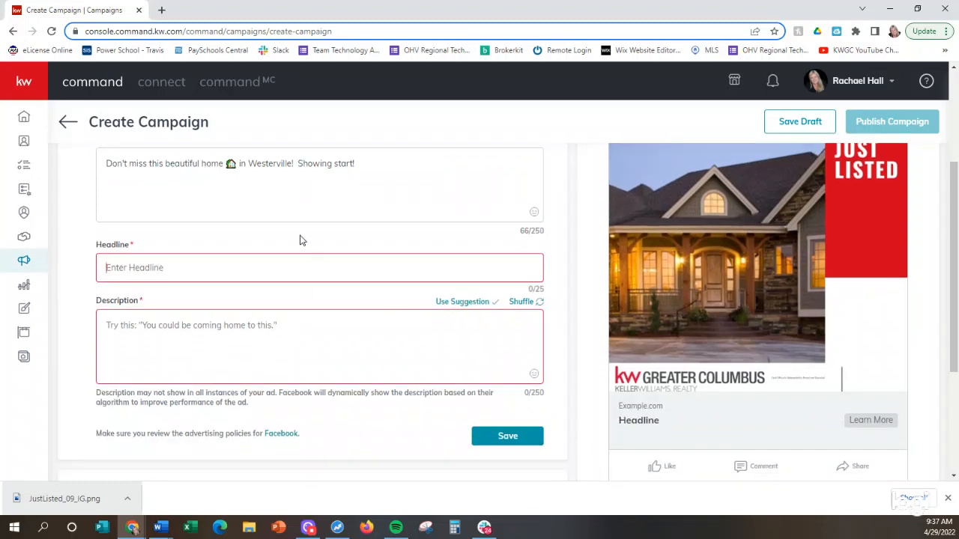
text(J=)
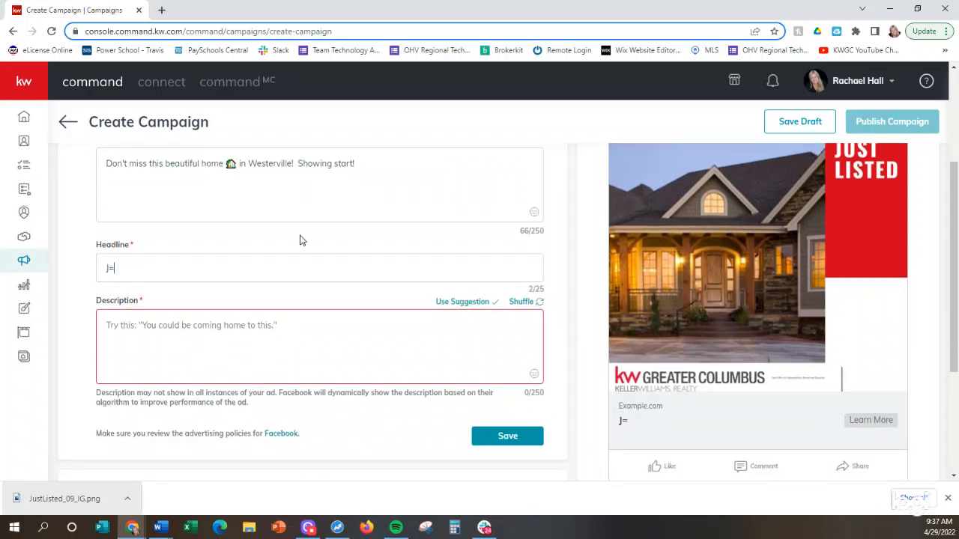
key(BackSpace)
key(BackSpace)
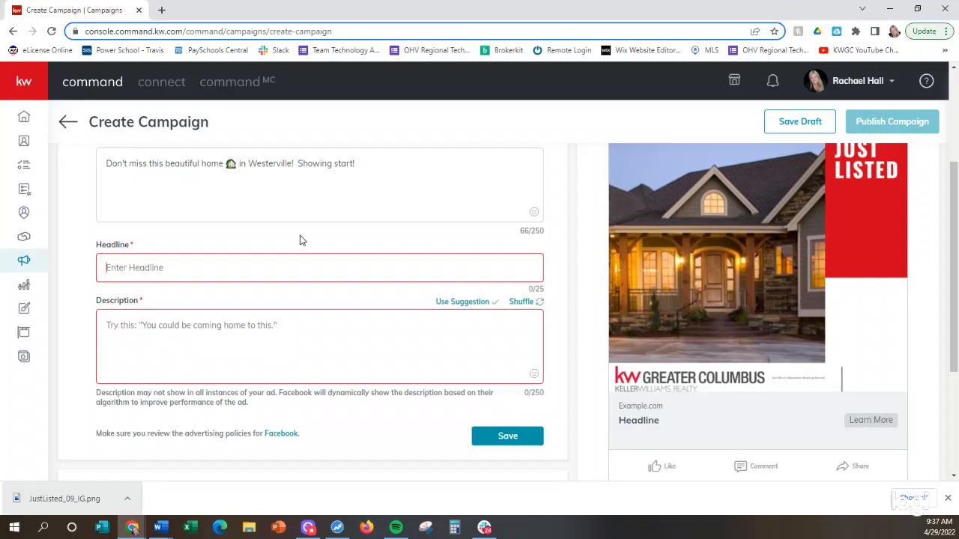
text(Don't)
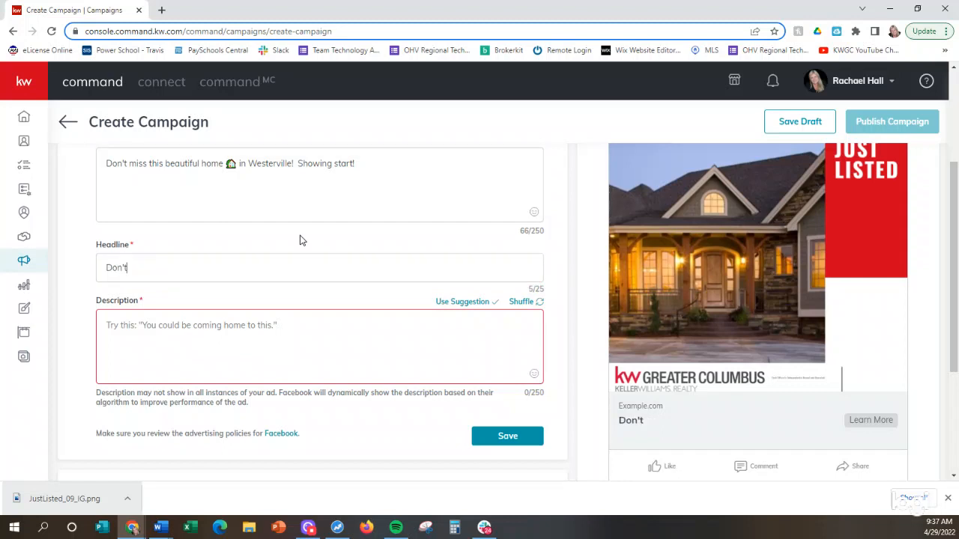
key(BackSpace)
key(BackSpace)
key(BackSpace)
key(BackSpace)
key(BackSpace)
text(Hurry befo)
key(BackSpace)
key(ctrl+a)
key(BackSpace)
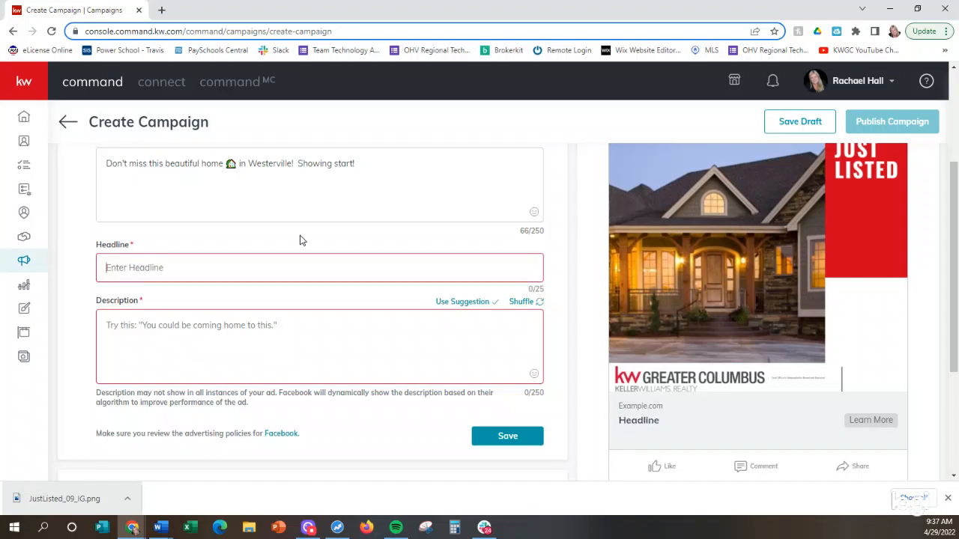
- Set the headline to "HURRY BEFORE IT'S GONE!"
text(HURRY BE)
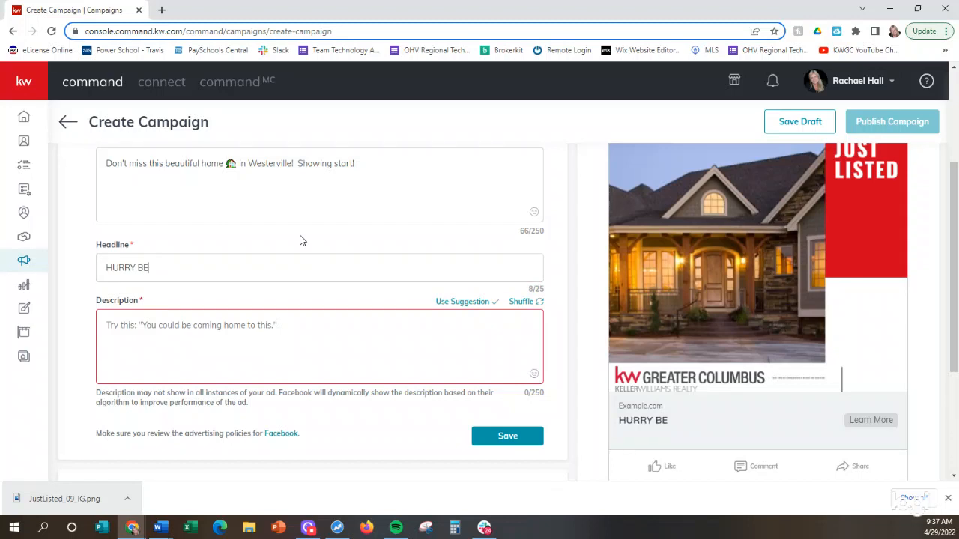
text(FORE IT'S GONE)
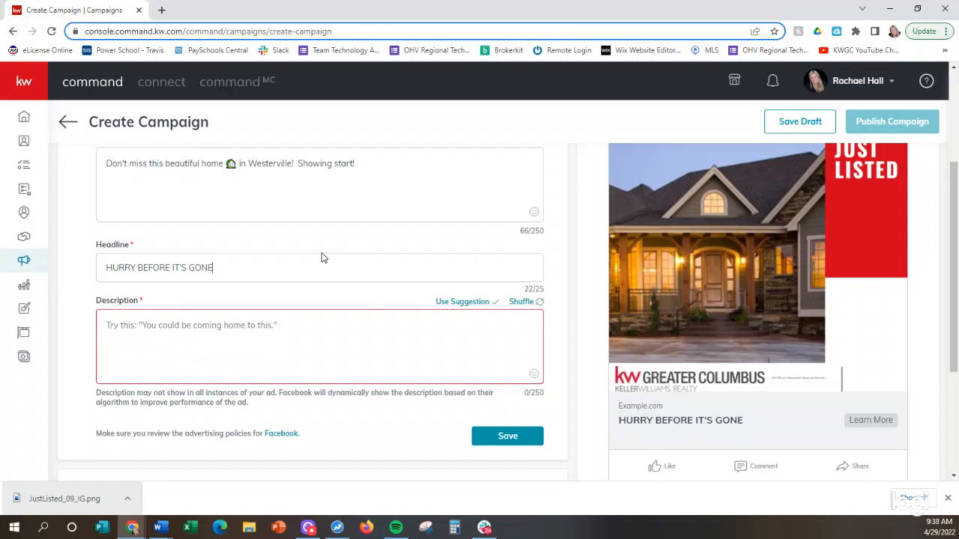
text(!)
- Shuffle the description suggestions and apply "You could be coming home to this." as the description
click(124, 326)
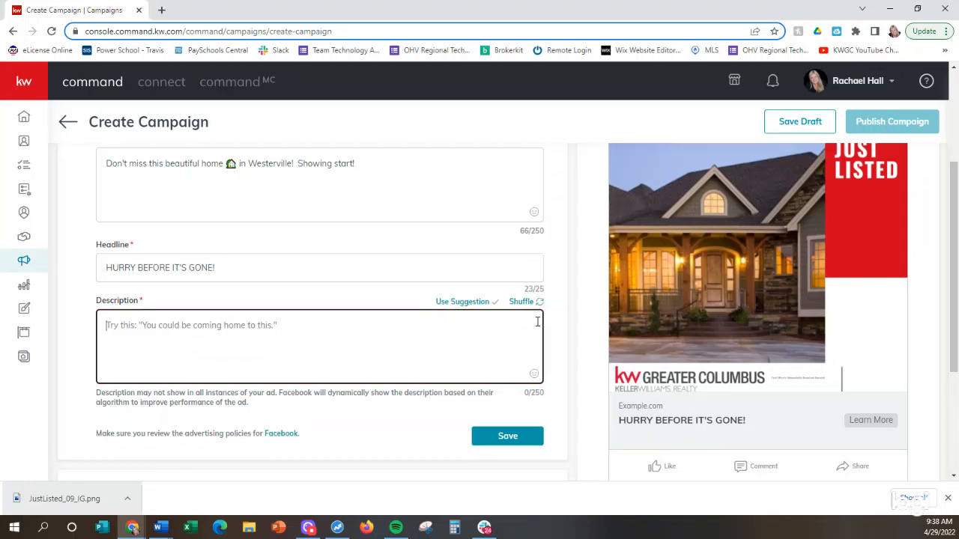
click(524, 301)
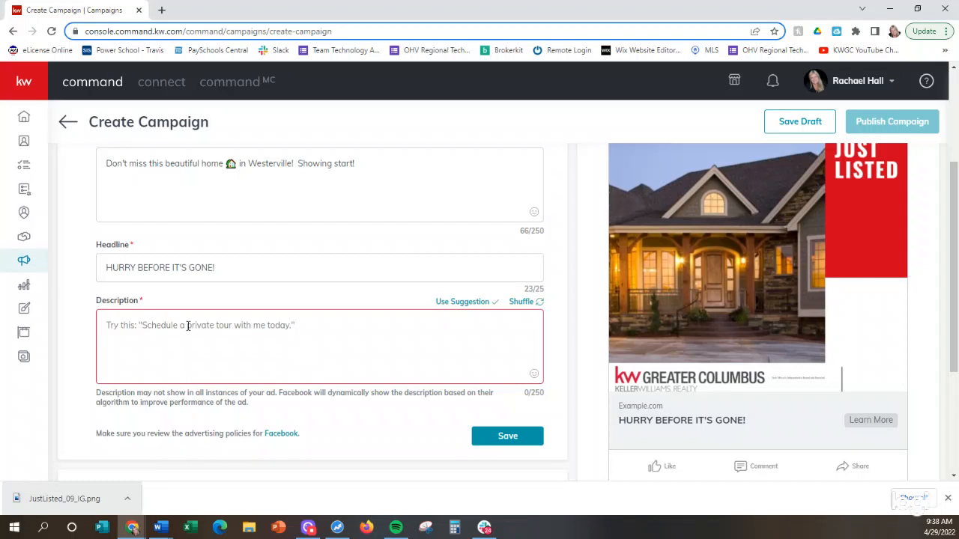
click(525, 303)
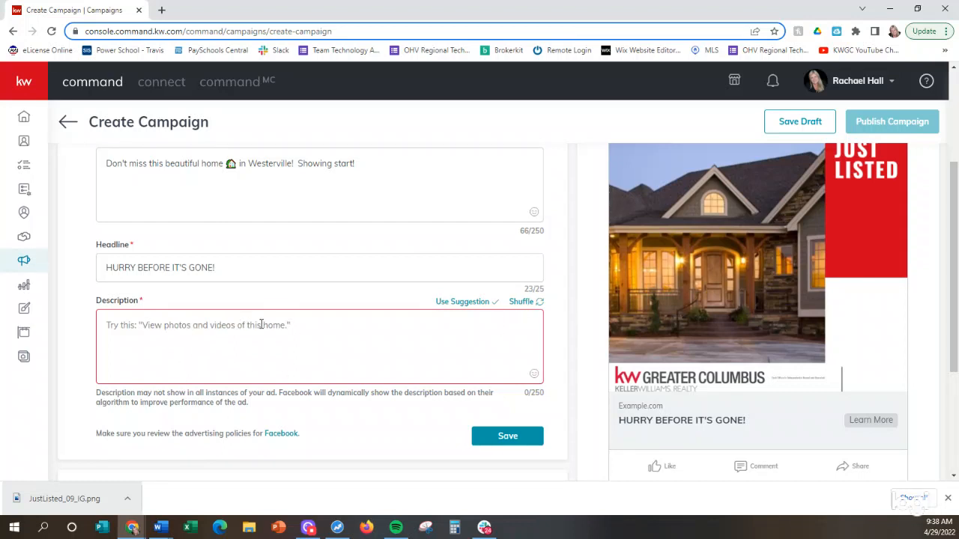
click(522, 302)
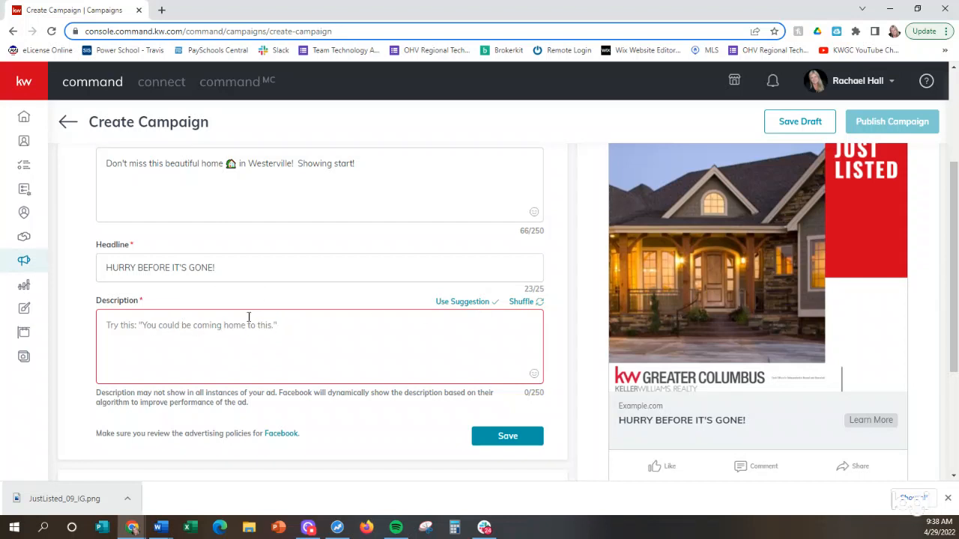
click(454, 302)
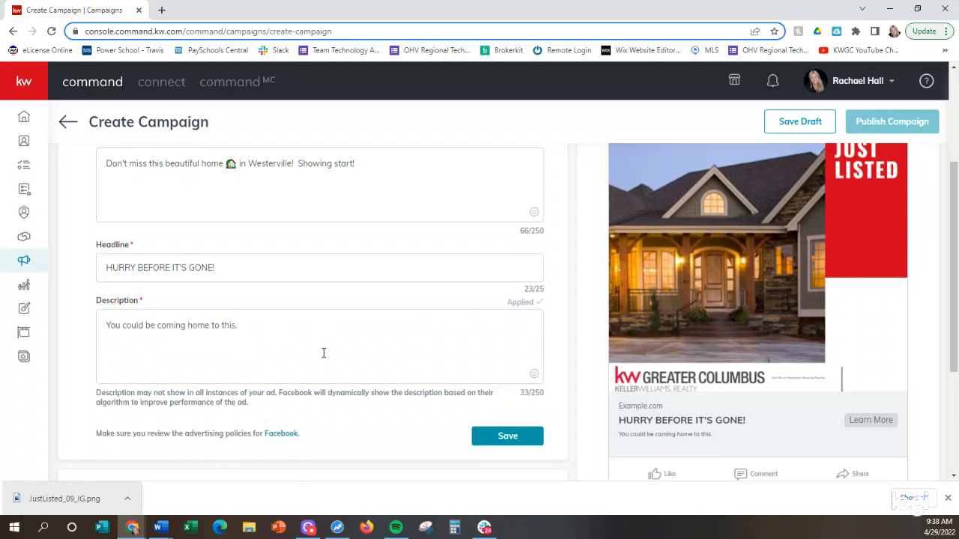
- Save the Text section of the campaign
scroll(291, 301, up, 1)
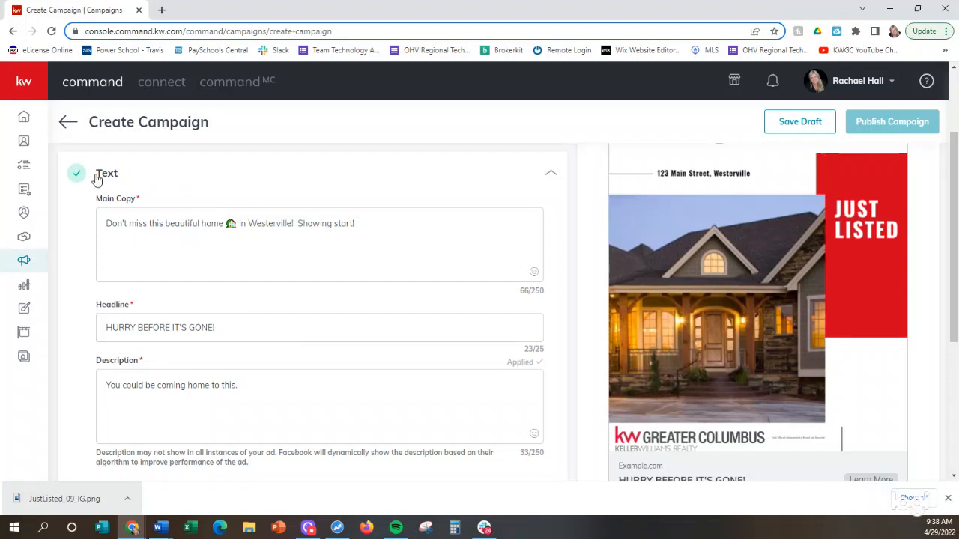
scroll(375, 270, down, 2)
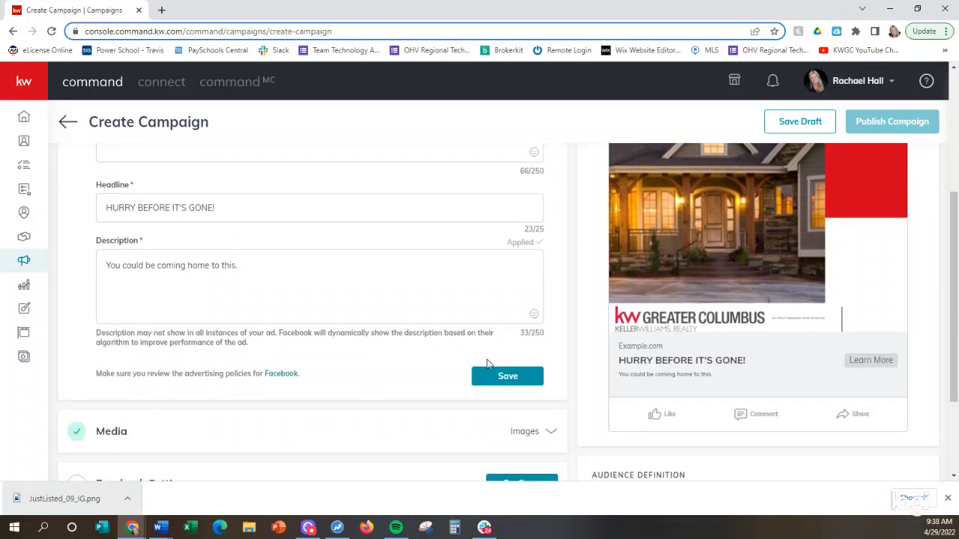
click(501, 377)
- Open Facebook Settings and select the agent's Keller Williams Greater Columbus page as the ad page
scroll(262, 254, up, 3)
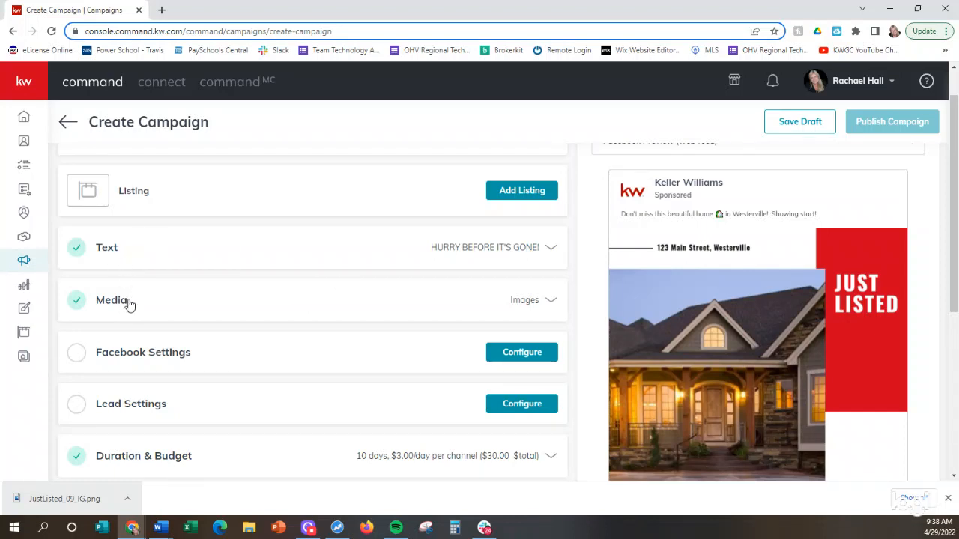
scroll(287, 292, down, 1)
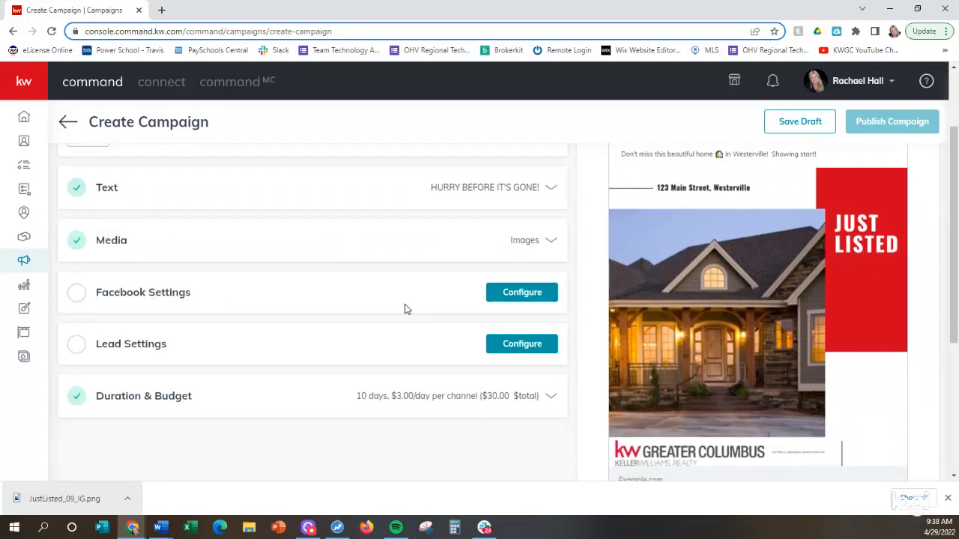
click(522, 293)
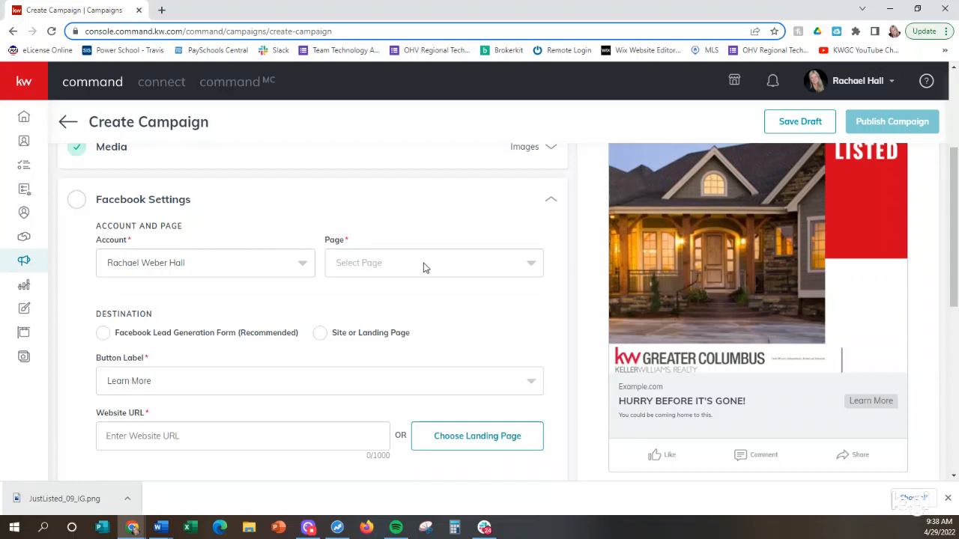
click(379, 265)
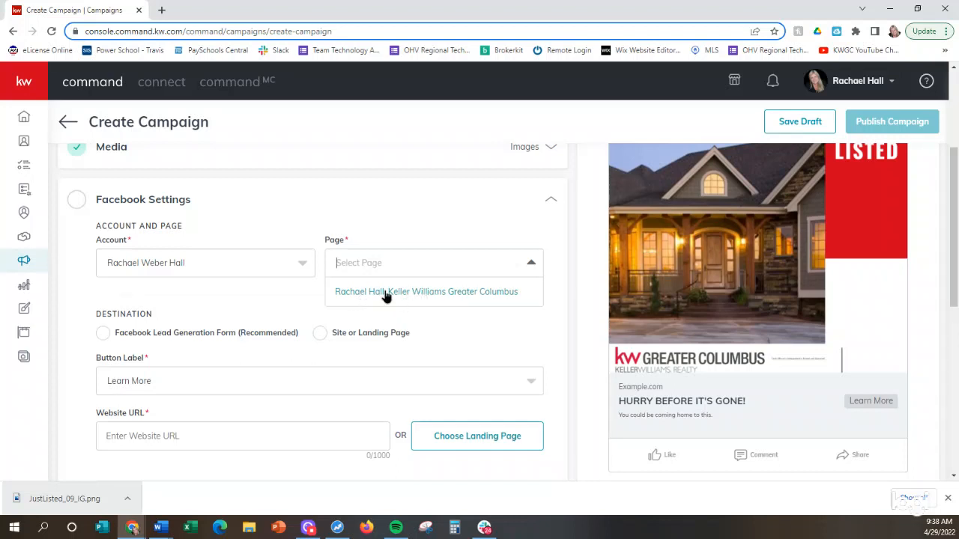
click(385, 294)
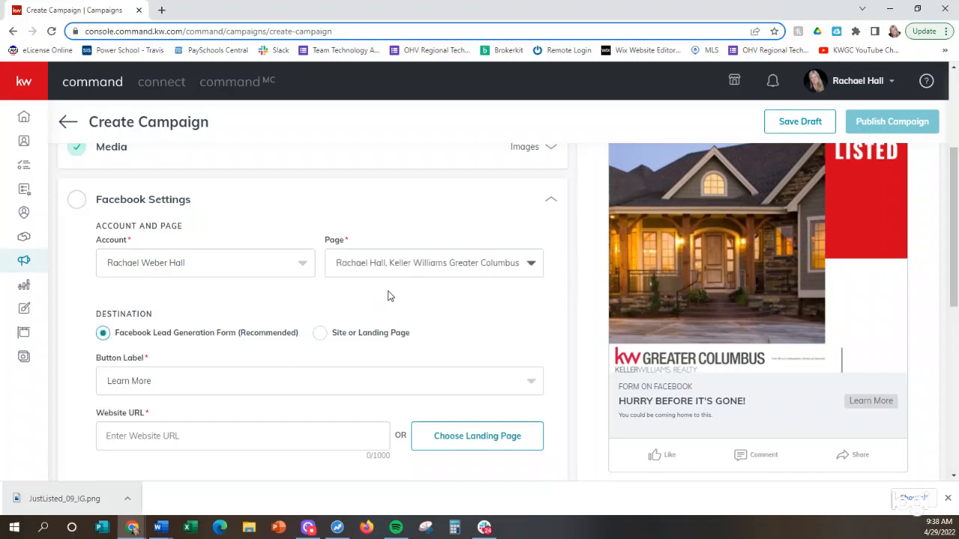
- Open the Command account settings in a new browser tab
scroll(415, 297, up, 3)
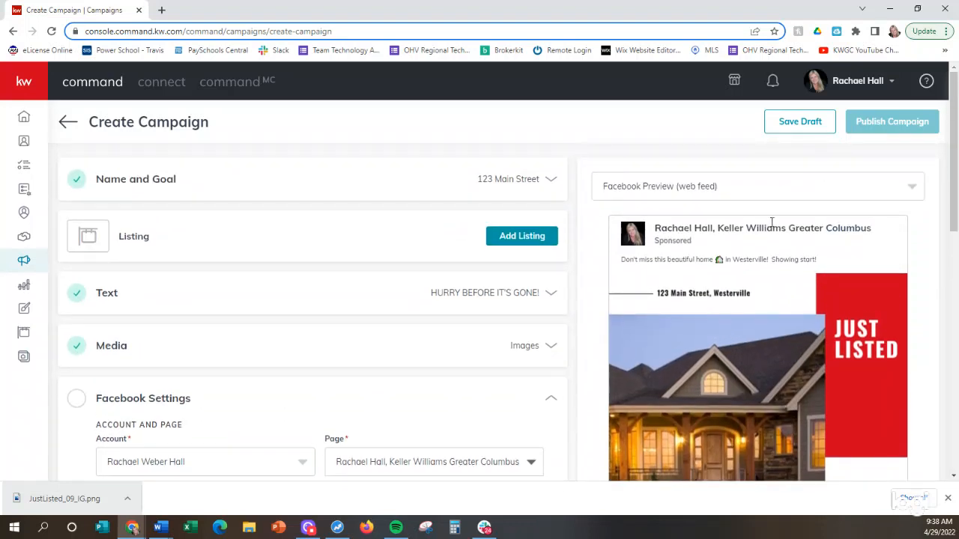
scroll(514, 285, down, 3)
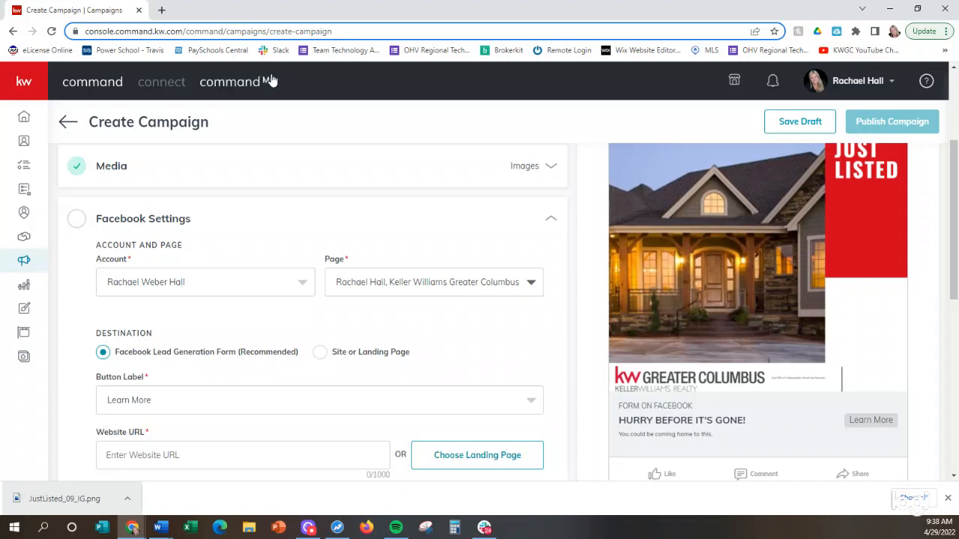
click(160, 11)
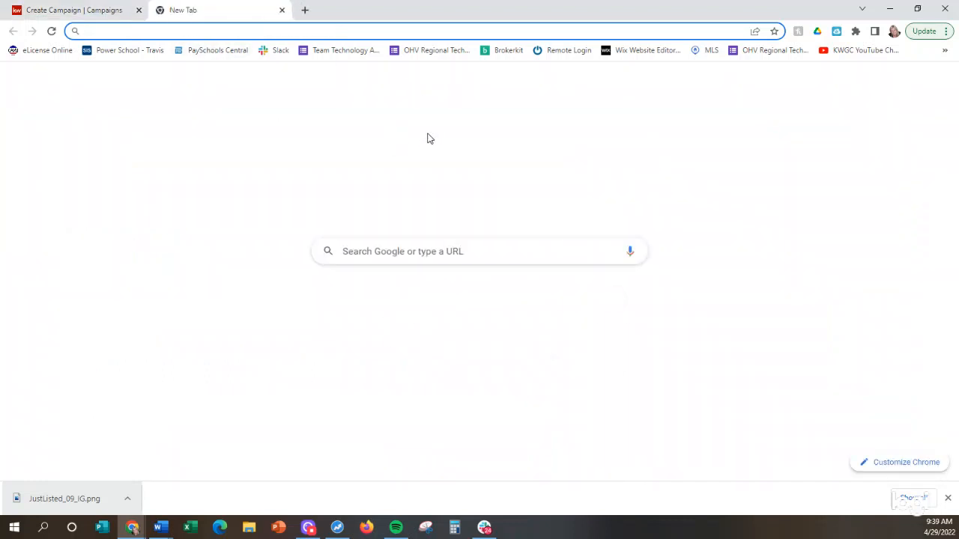
text(a)
key(Return)
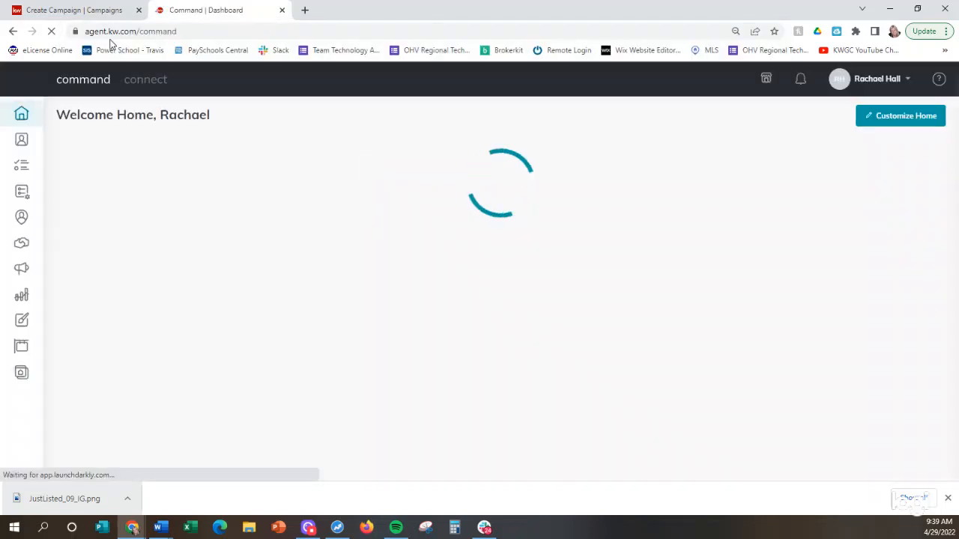
click(867, 78)
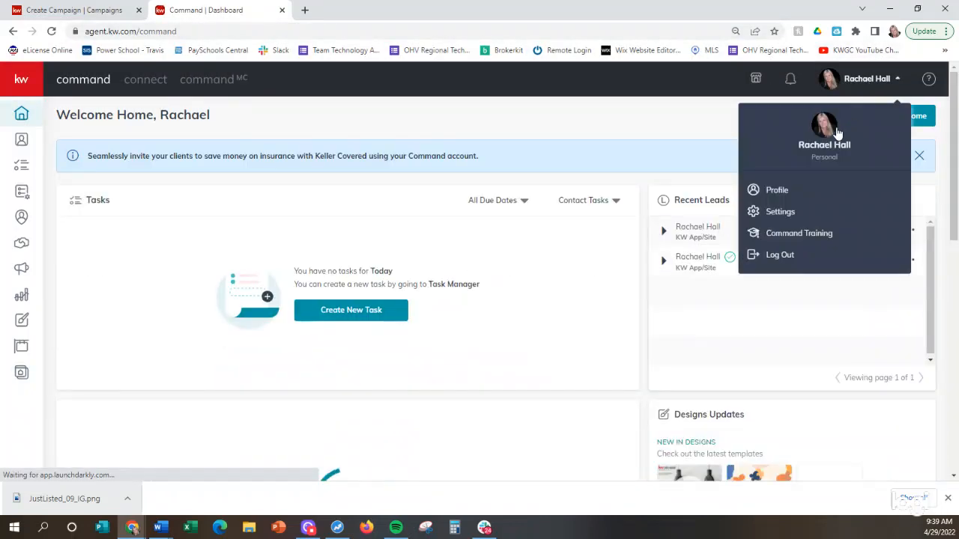
click(780, 212)
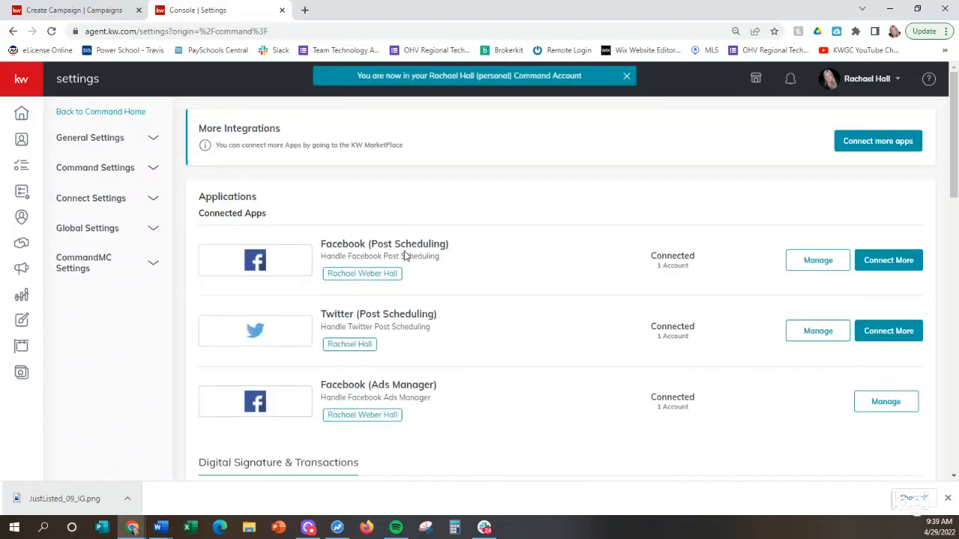
- In the Facebook Ads Manager connection, deselect the agent's Keller Williams Greater Columbus page and save the preferences
scroll(515, 262, down, 2)
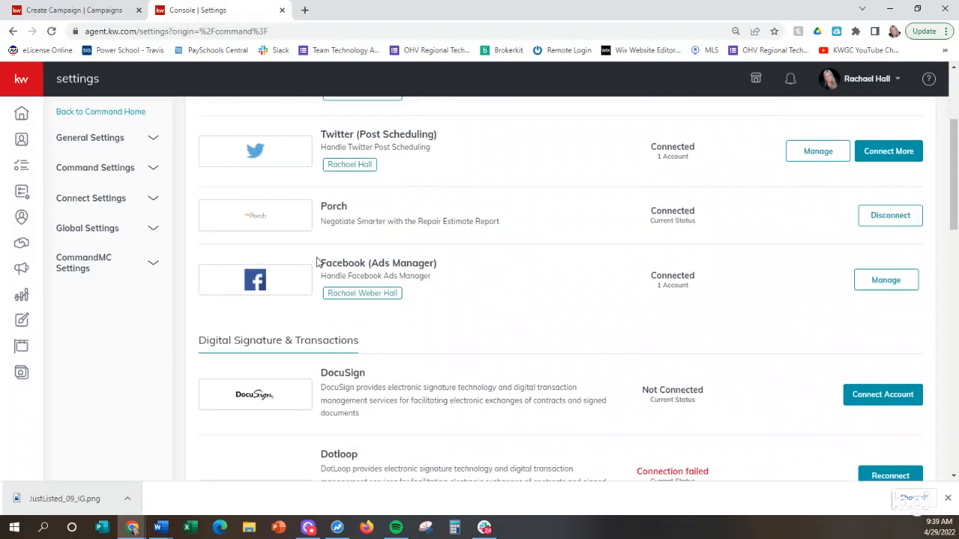
drag(321, 262, 442, 267)
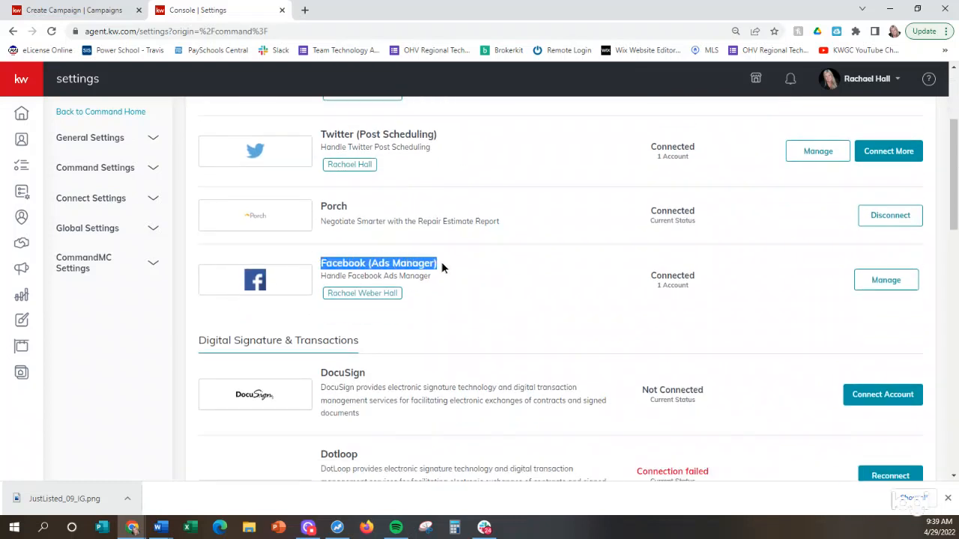
click(401, 268)
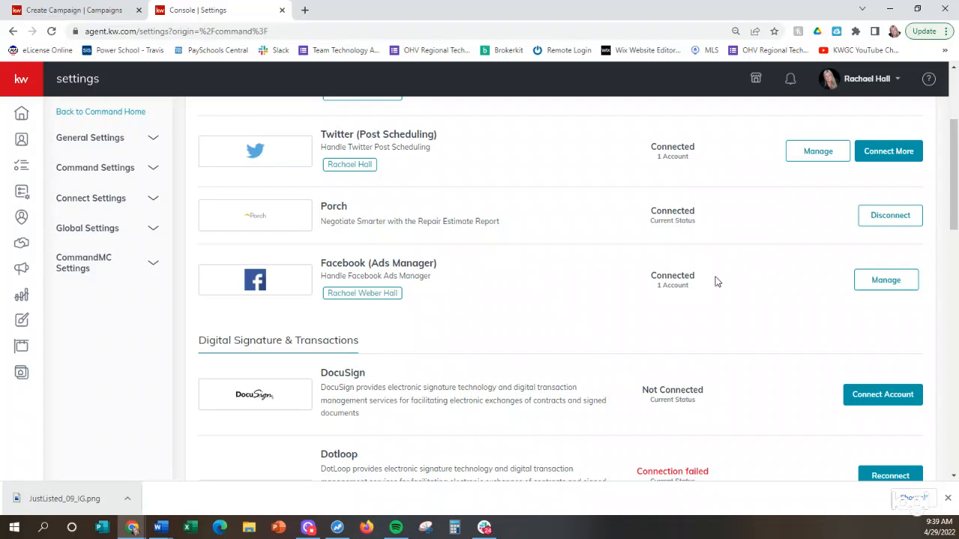
click(885, 281)
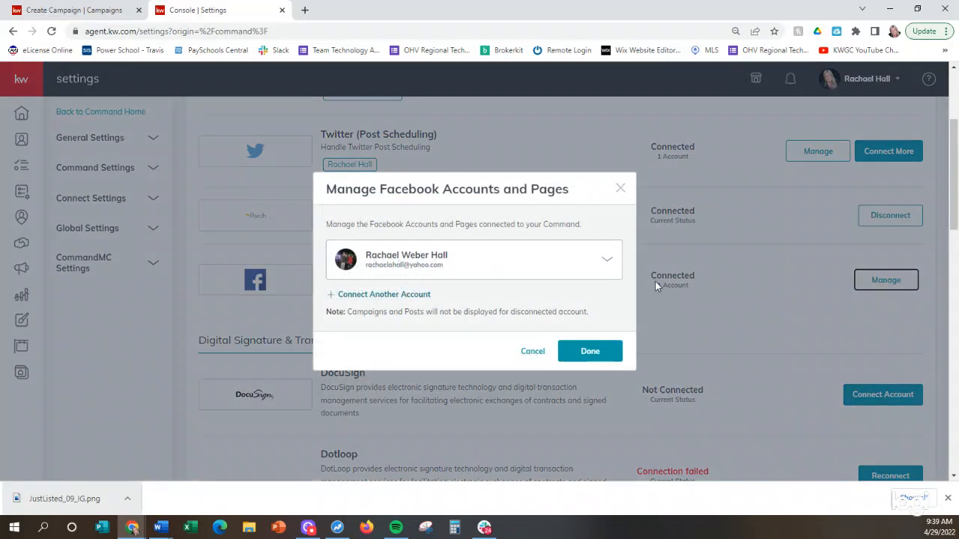
click(608, 258)
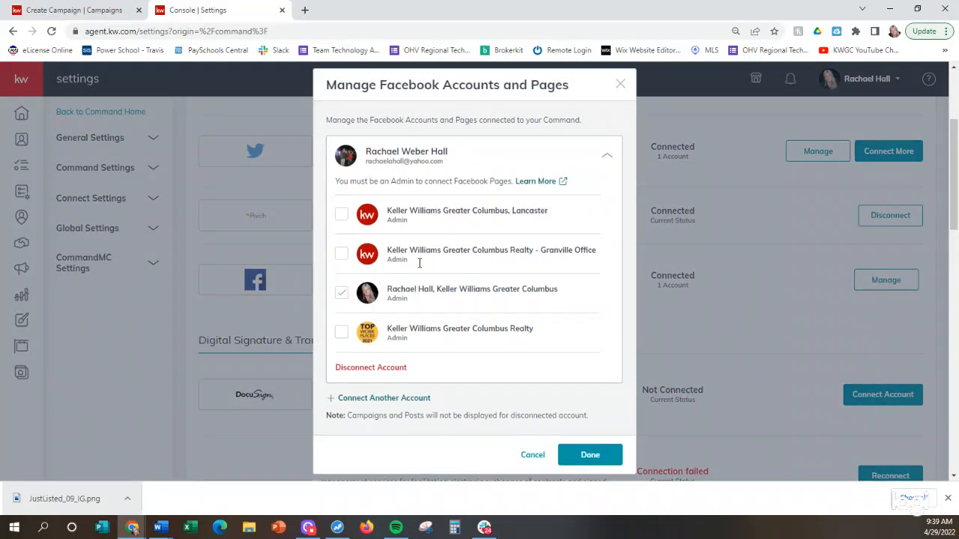
click(342, 292)
click(606, 156)
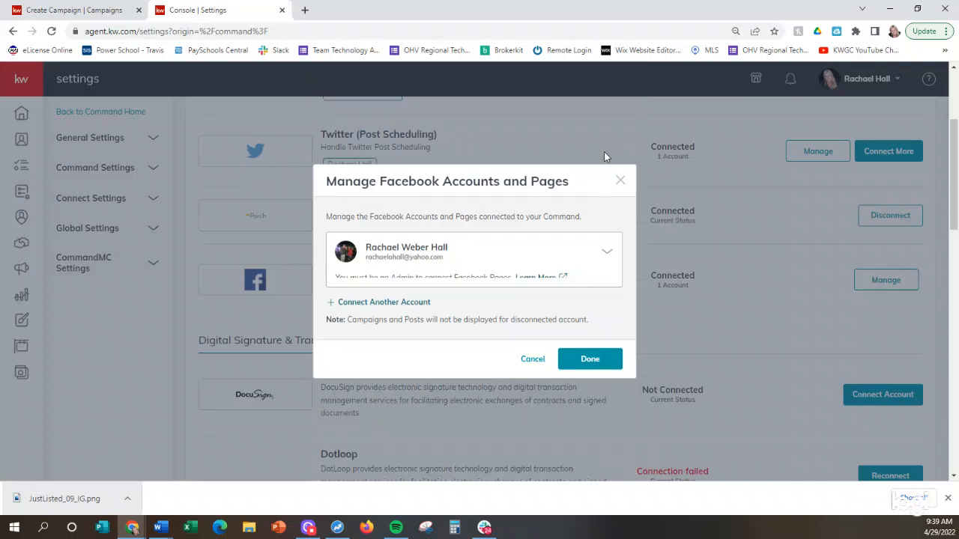
click(607, 261)
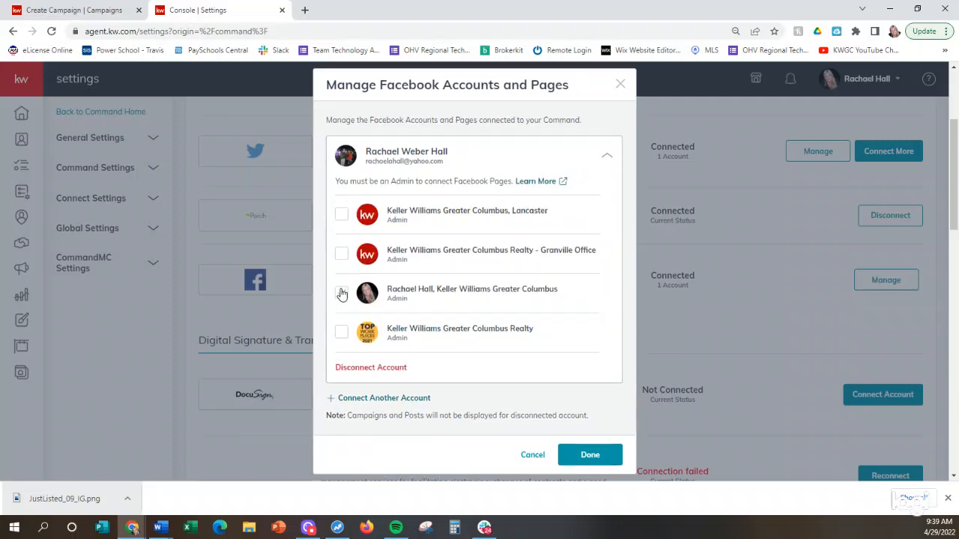
click(604, 457)
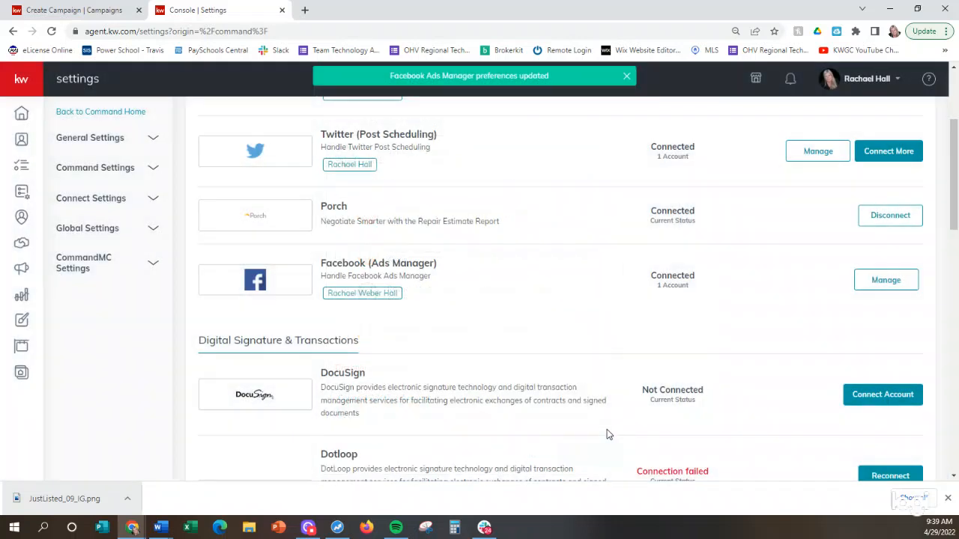
- Save the campaign as a draft and reopen the 123 Main Street draft for editing
click(77, 6)
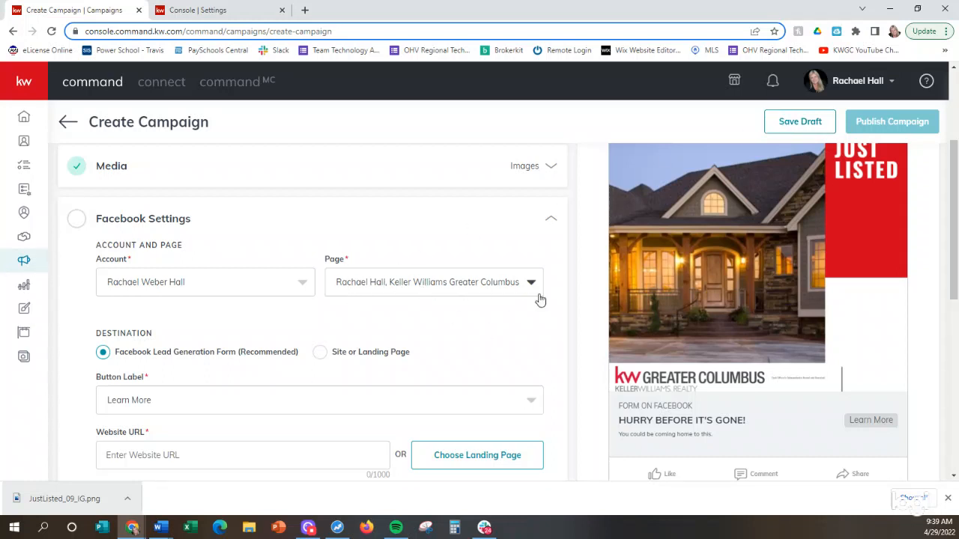
click(797, 123)
click(448, 315)
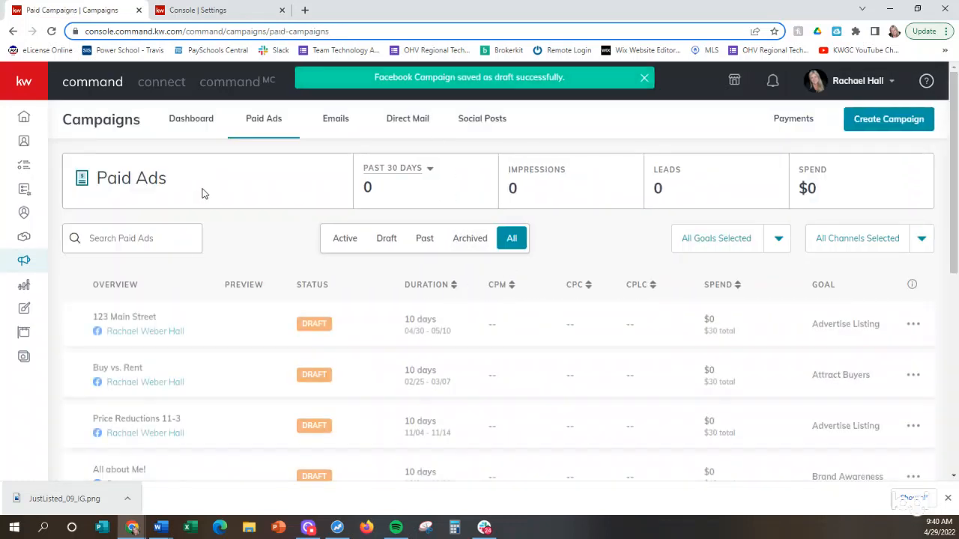
click(913, 323)
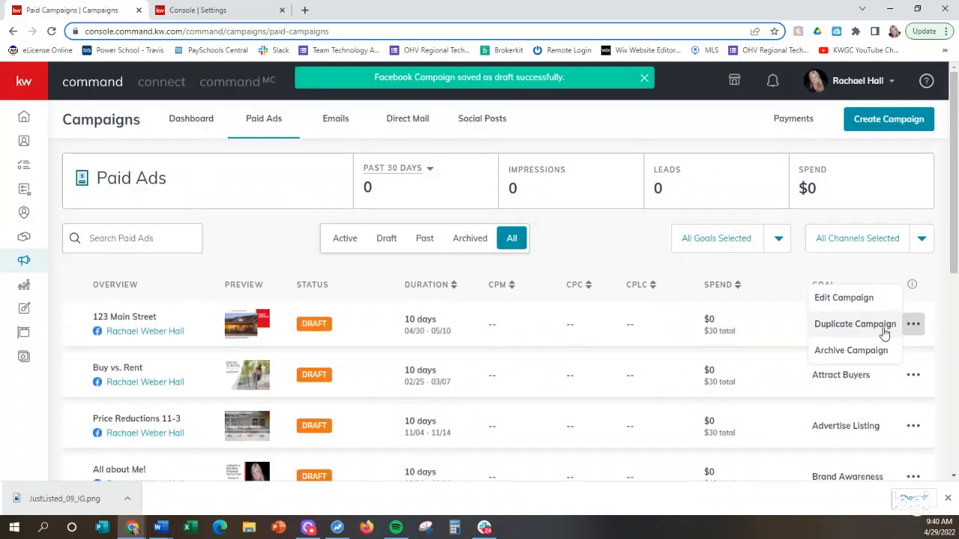
click(844, 299)
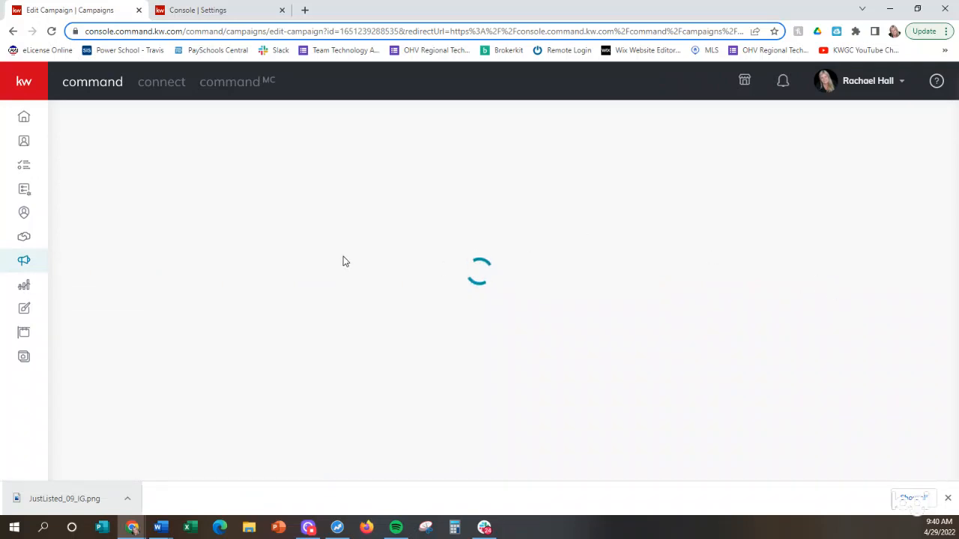
- Remove the uploaded DBA logo from the Media section and save the section
scroll(455, 303, down, 3)
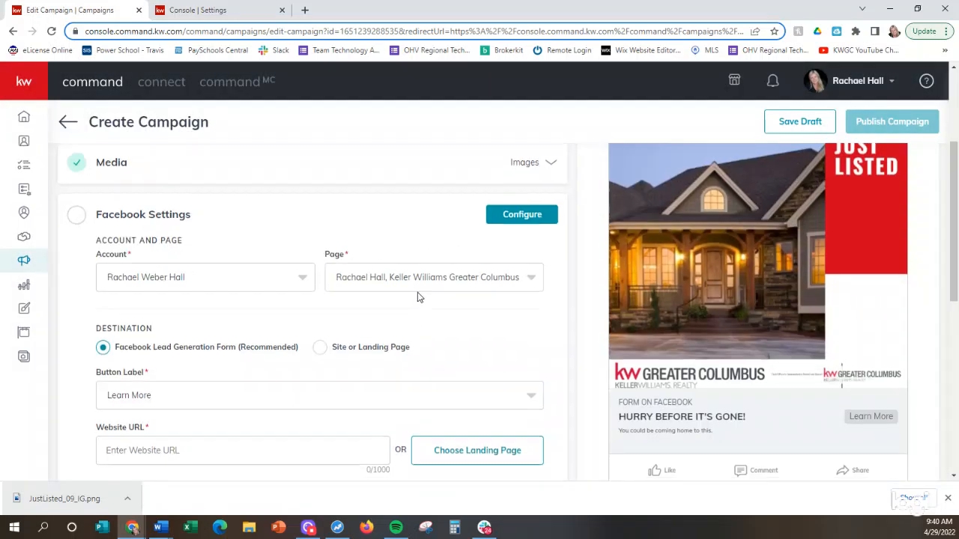
scroll(417, 295, down, 2)
drag(115, 234, 243, 237)
click(231, 242)
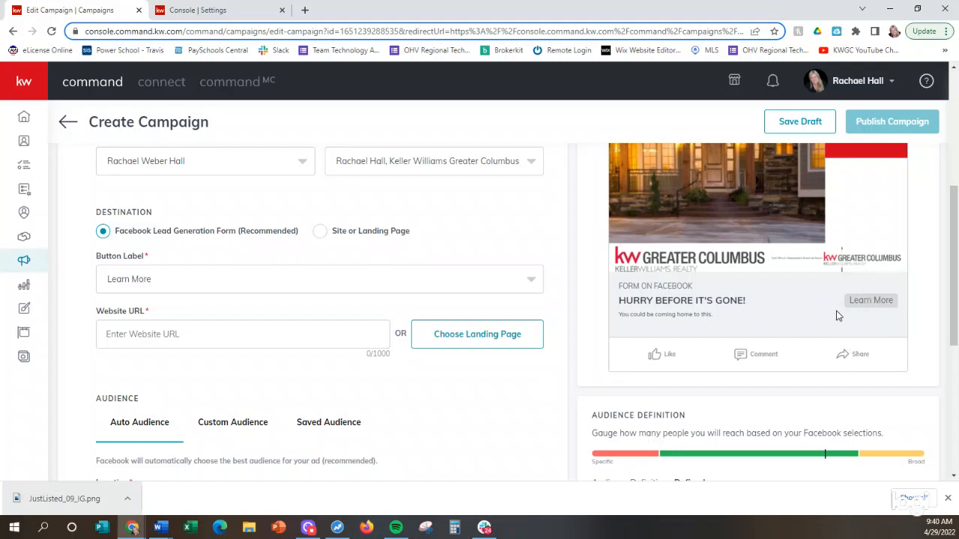
scroll(848, 325, up, 2)
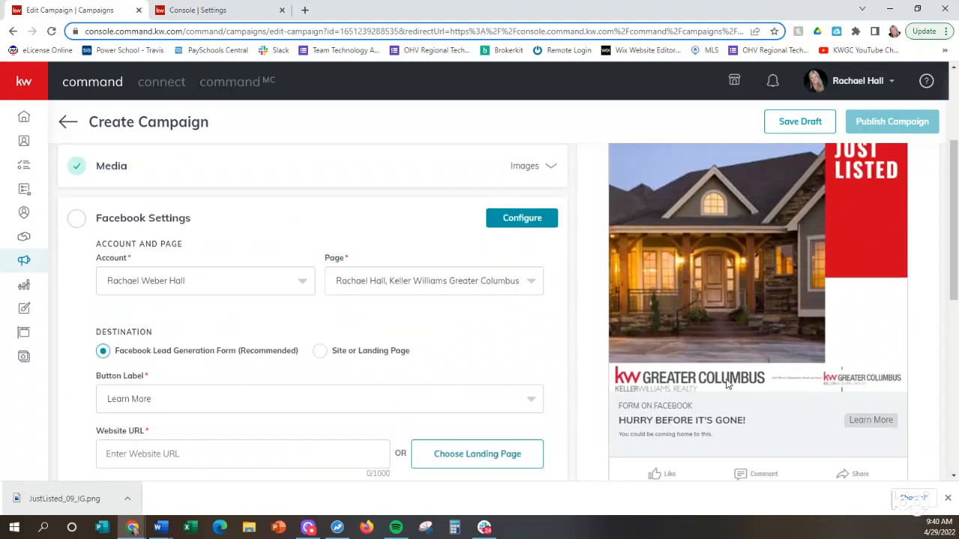
scroll(307, 287, up, 2)
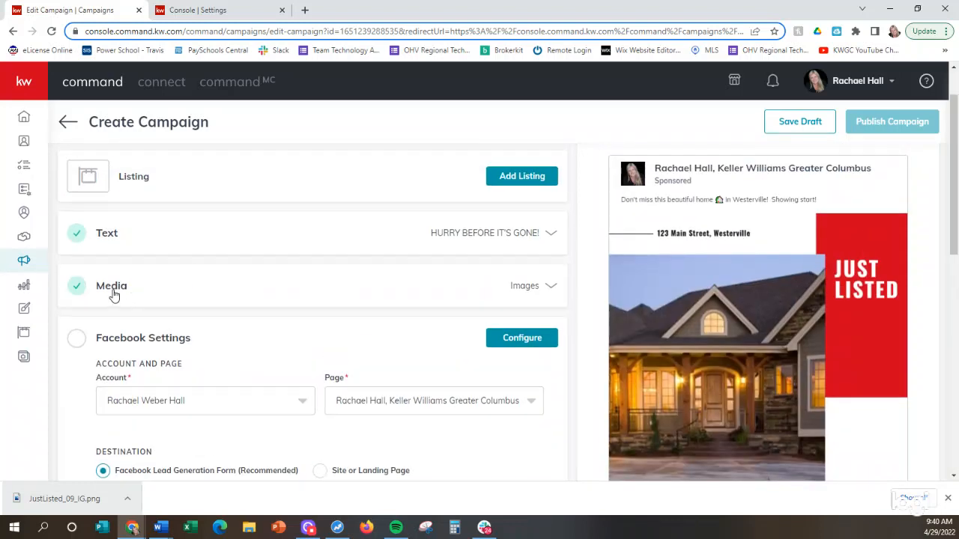
click(138, 294)
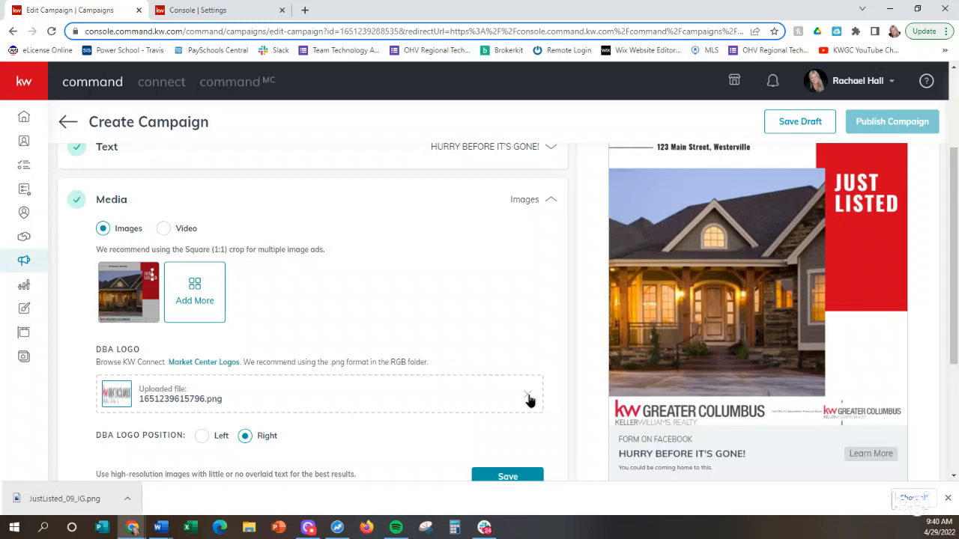
drag(542, 376, 128, 353)
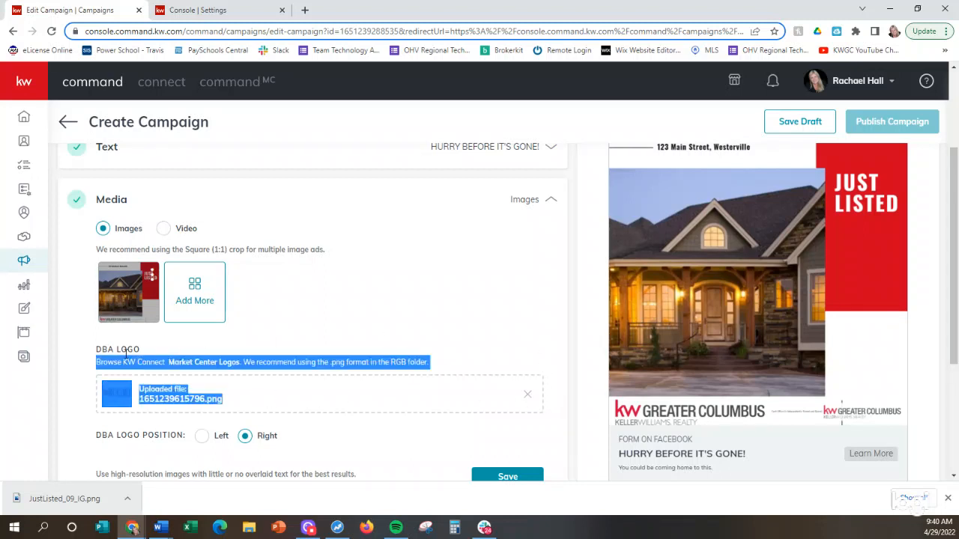
click(526, 399)
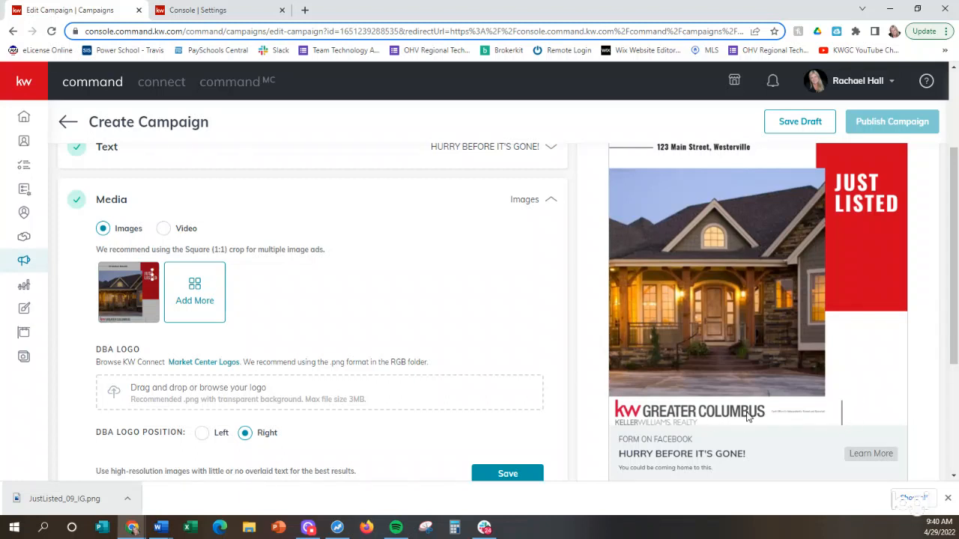
click(516, 475)
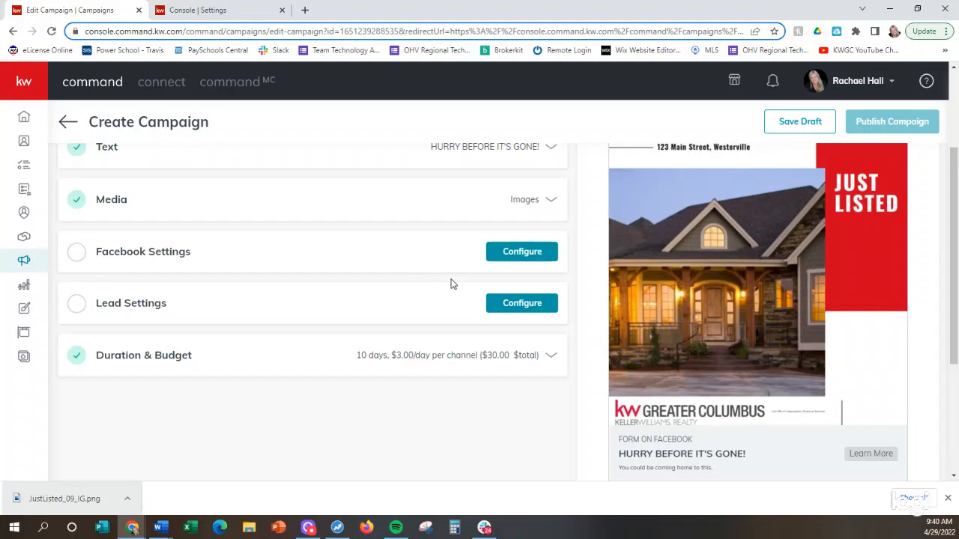
- Expand the Facebook Settings section to configure it
click(522, 251)
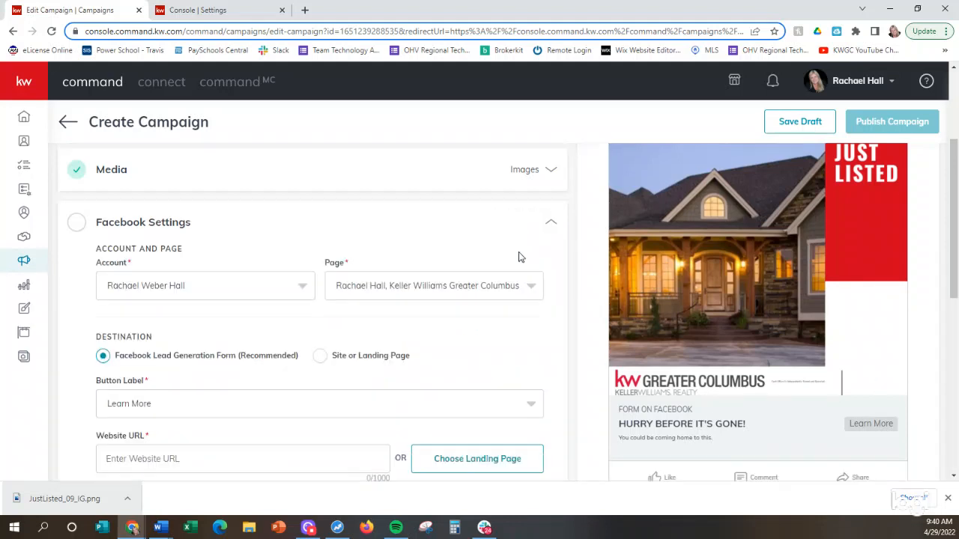
scroll(460, 237, down, 3)
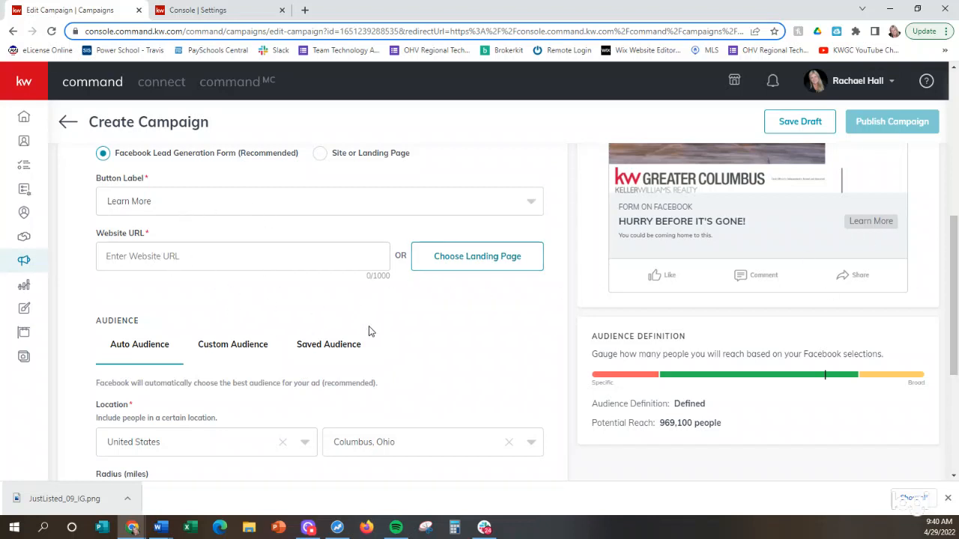
- In a new tab, search Google for the agent's Keller Williams e-mail address
click(305, 10)
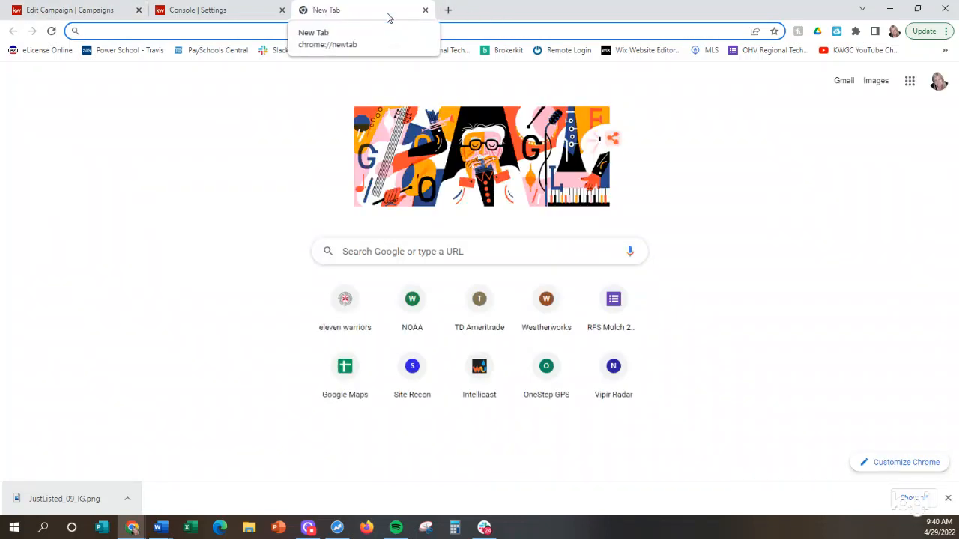
text(f)
key(BackSpace)
key(BackSpace)
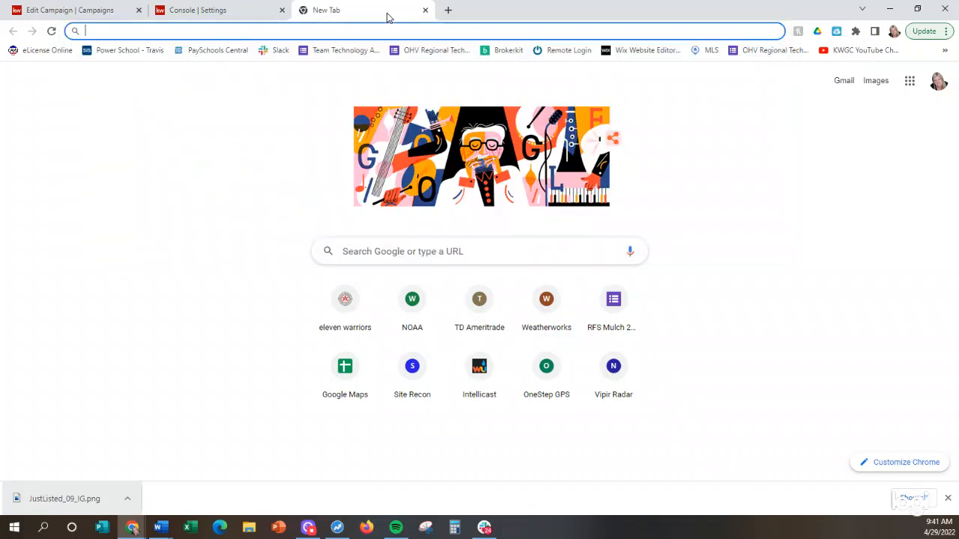
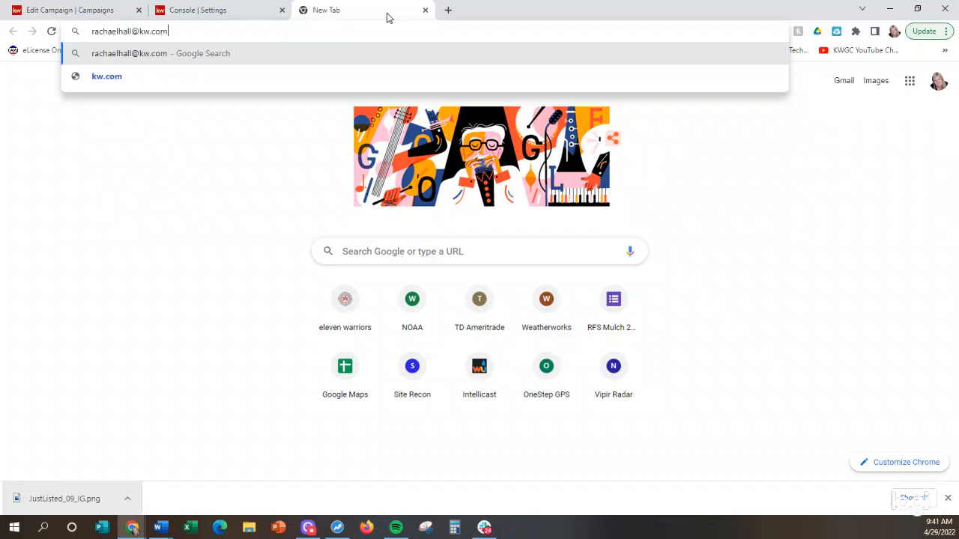
key(Return)
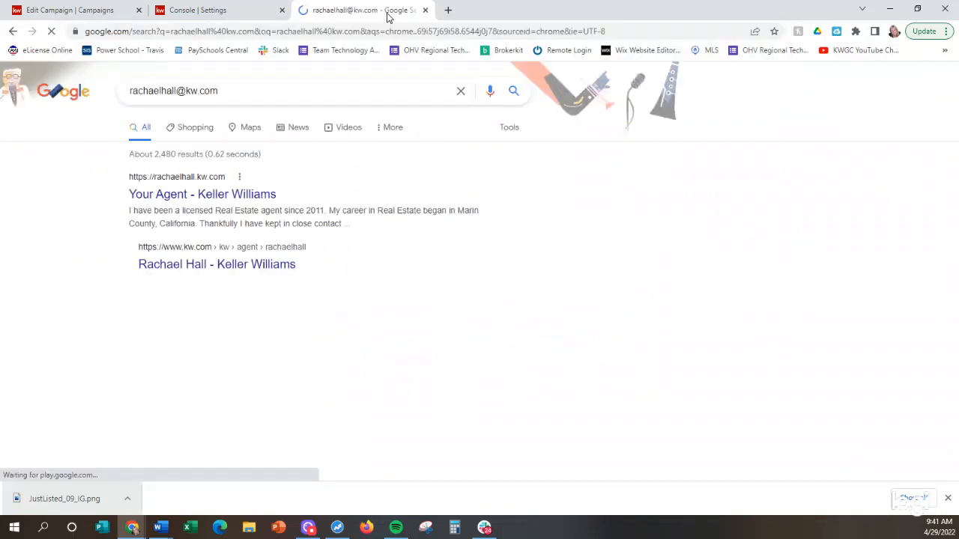
- Open the agent's Keller Williams website by entering its kw.com address in the browser
click(191, 29)
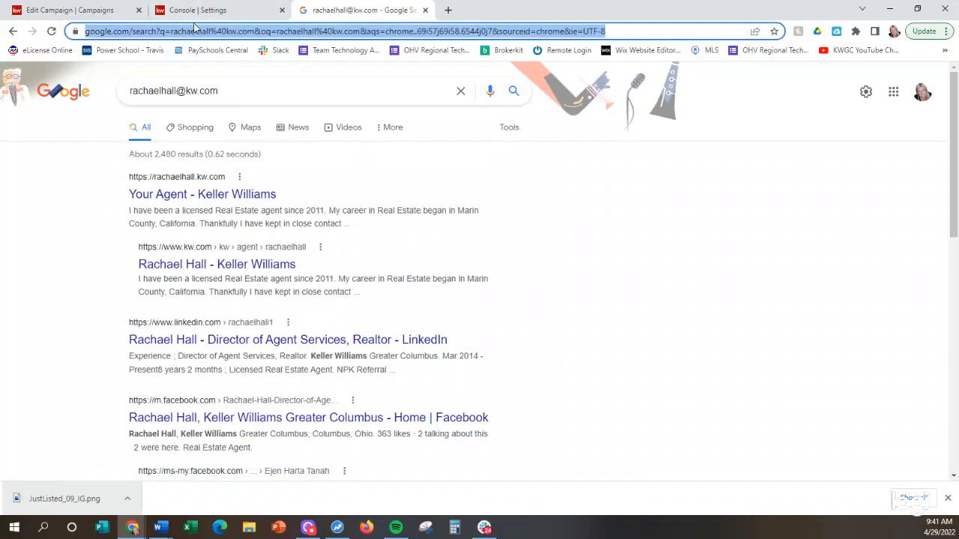
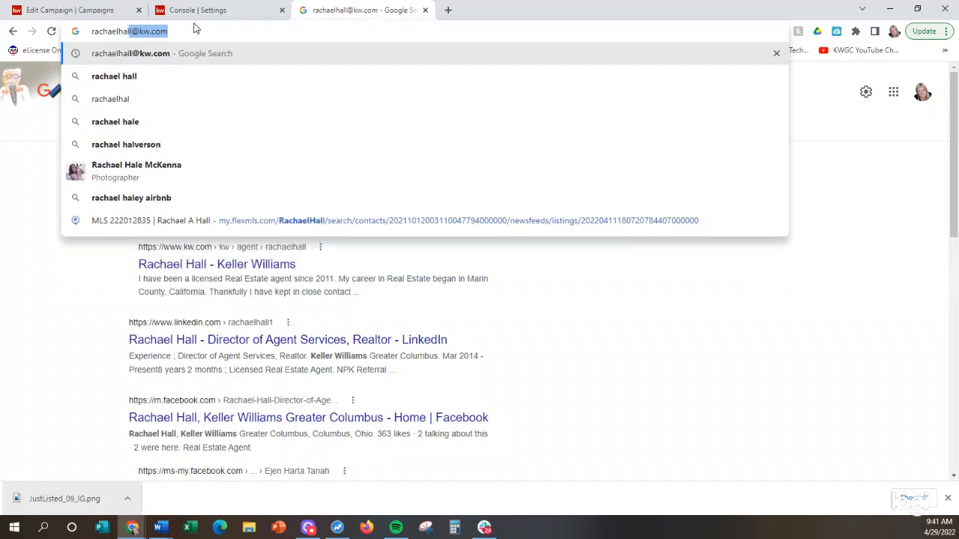
key(Return)
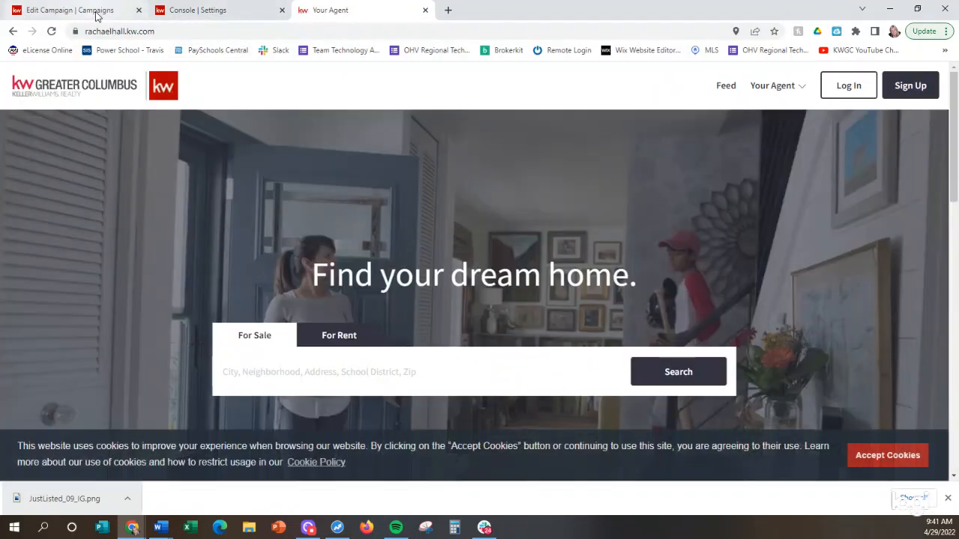
- Browse the agent's website, opening a property listing and the site's home and contact pages
click(256, 371)
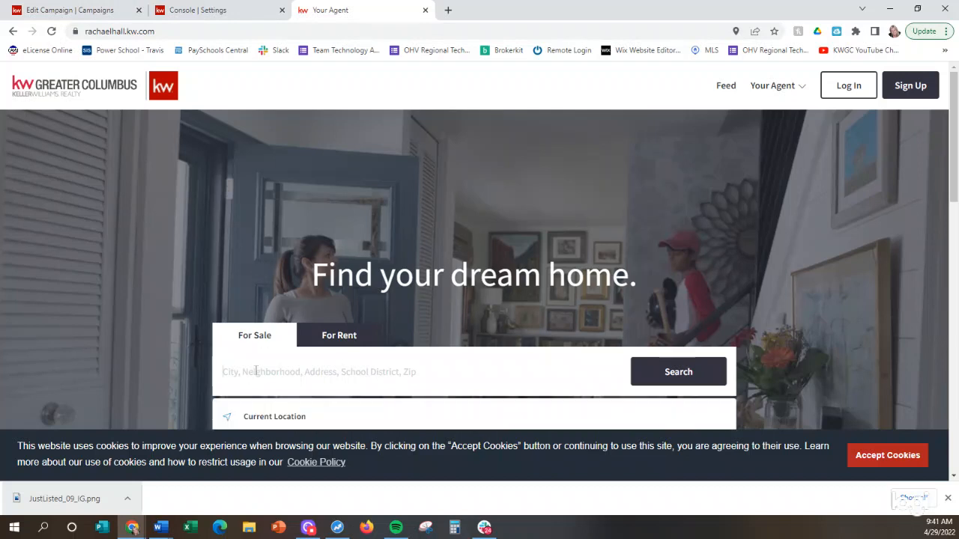
click(670, 375)
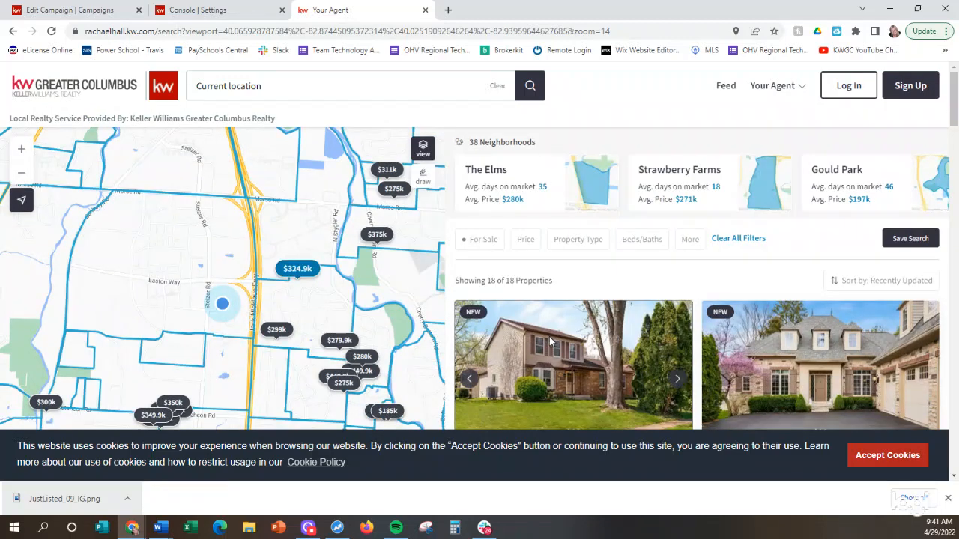
click(549, 336)
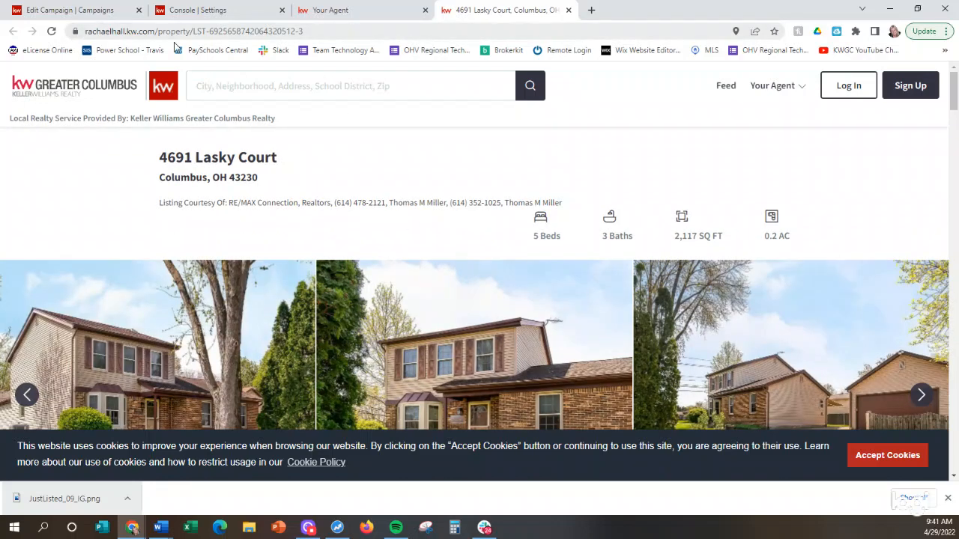
click(357, 14)
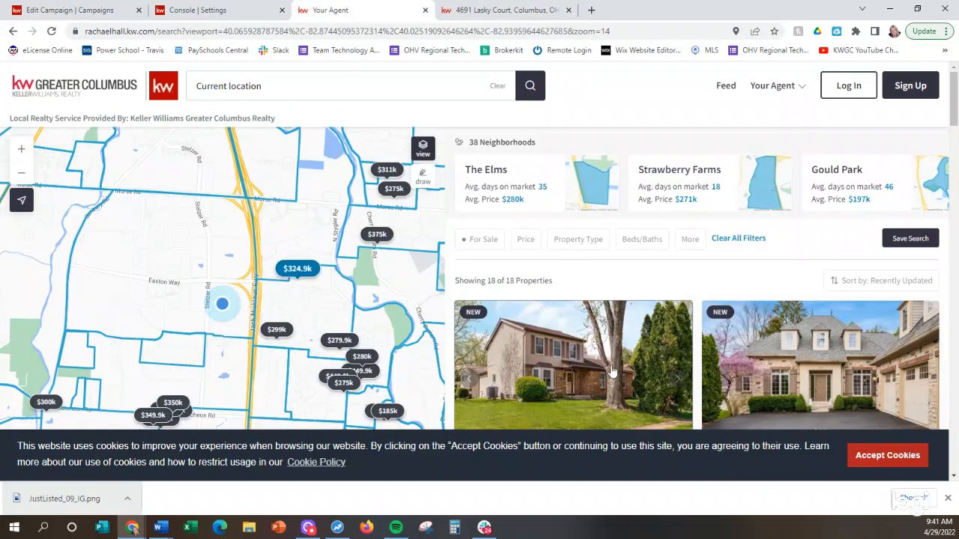
click(487, 9)
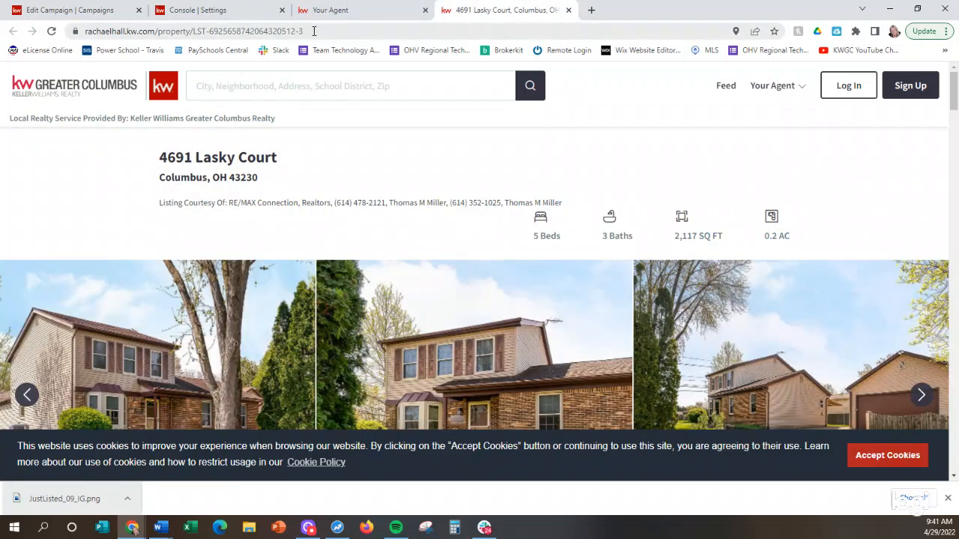
click(315, 30)
click(76, 12)
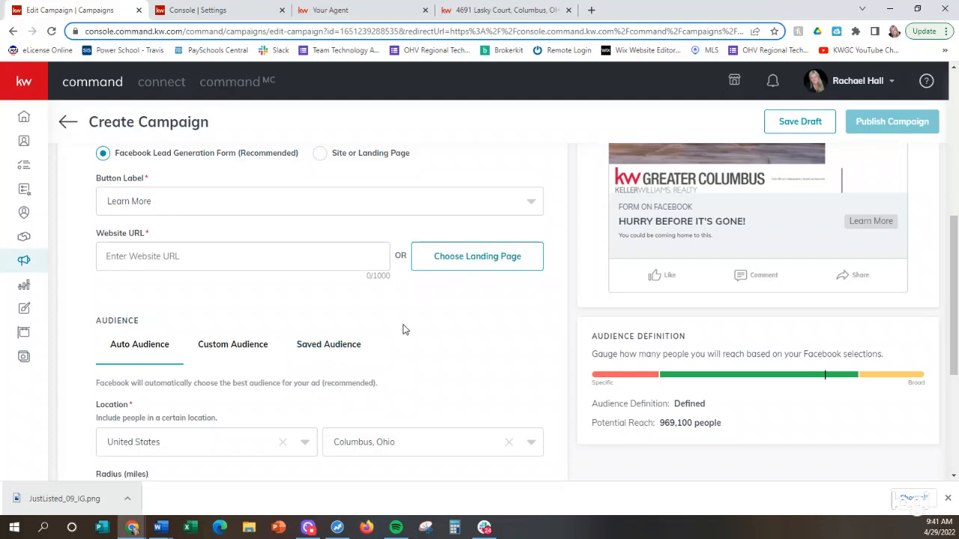
click(350, 12)
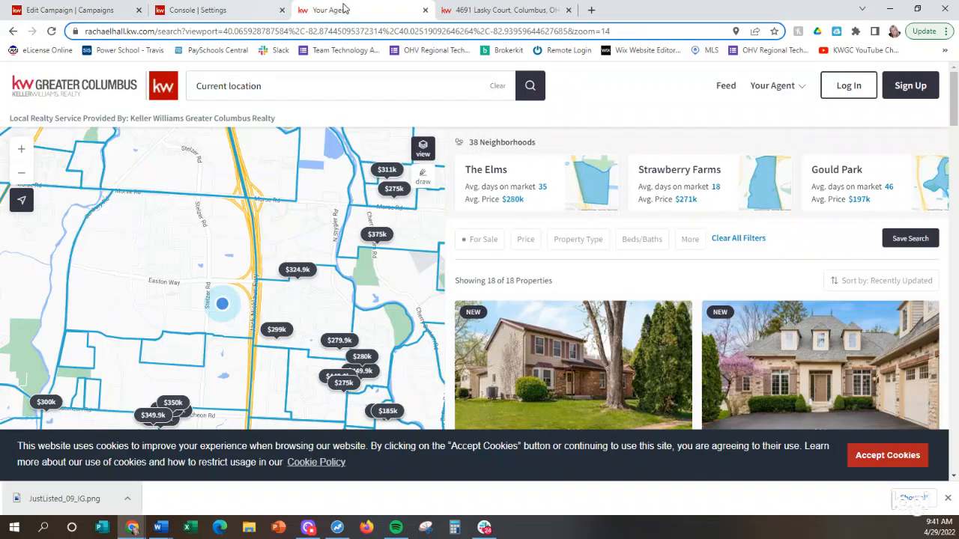
click(759, 93)
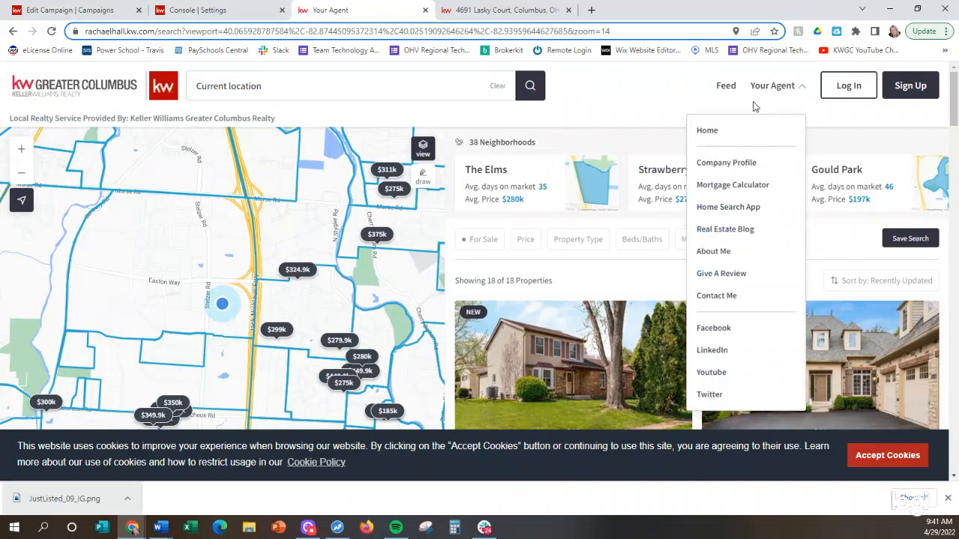
click(706, 131)
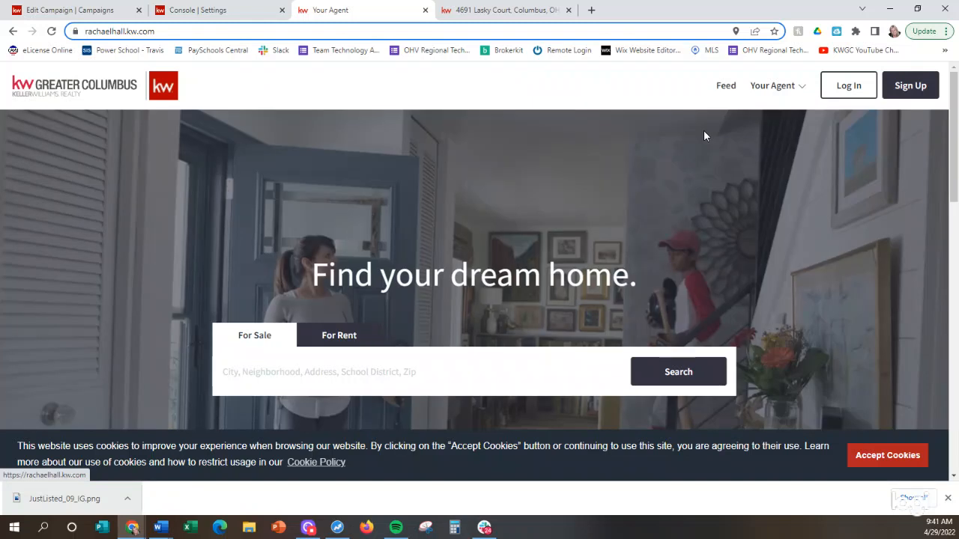
click(767, 91)
click(711, 280)
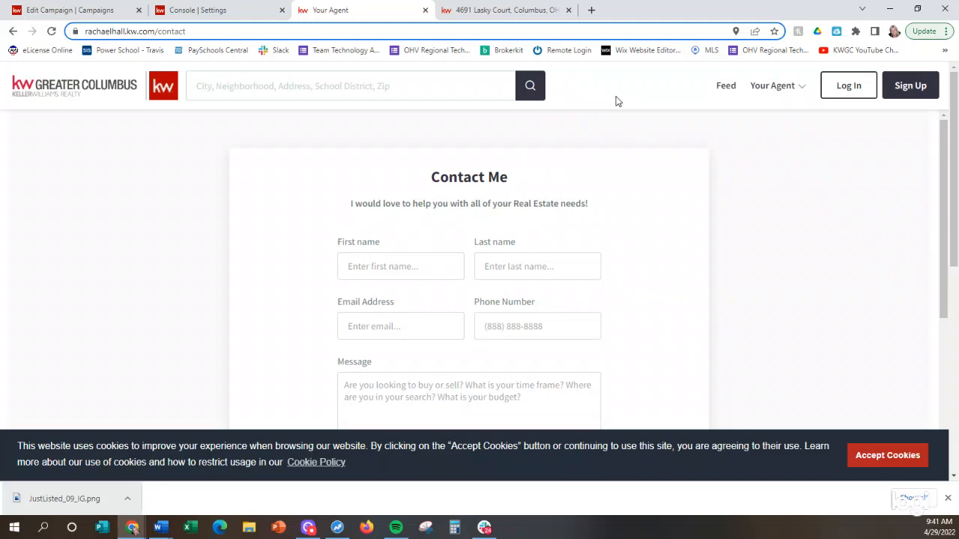
click(768, 90)
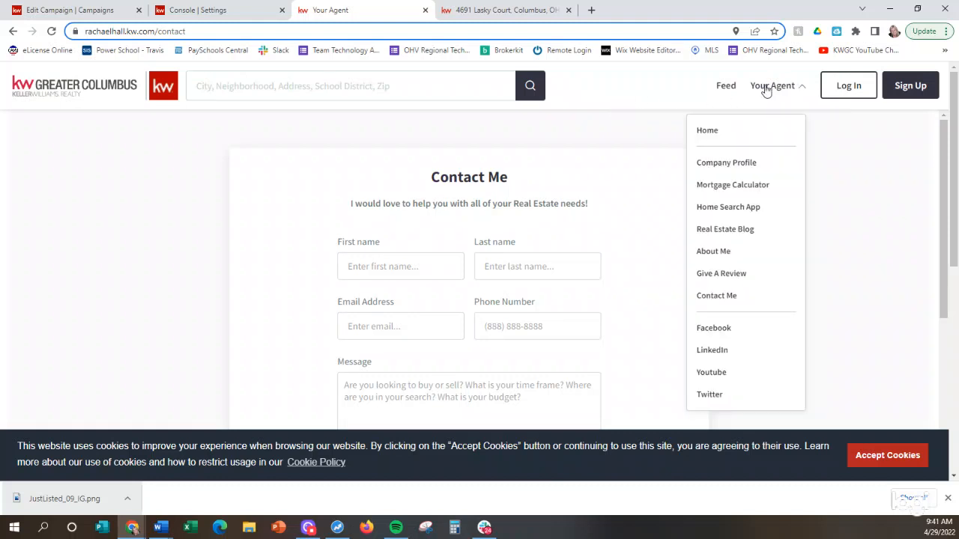
click(707, 131)
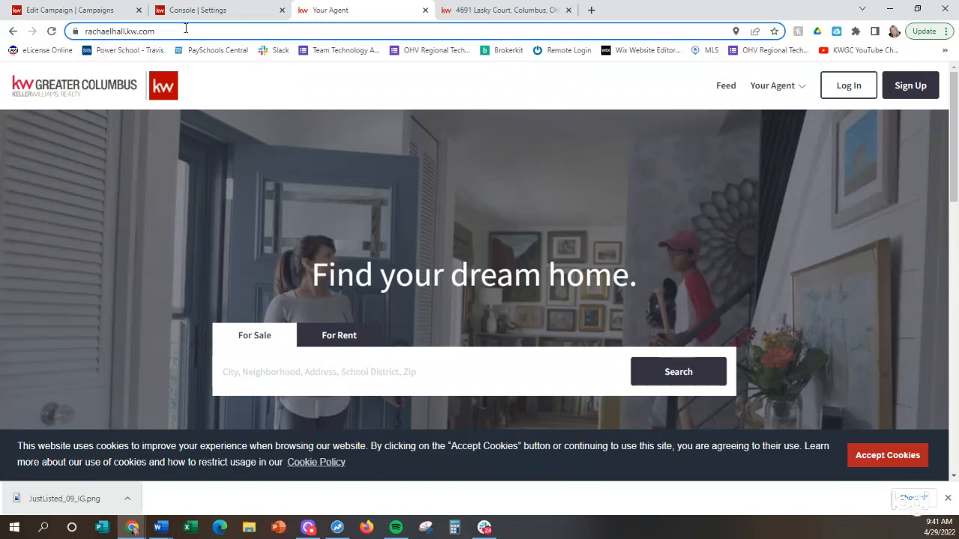
- Copy the agent's website address and paste it as the campaign's Website URL
click(142, 32)
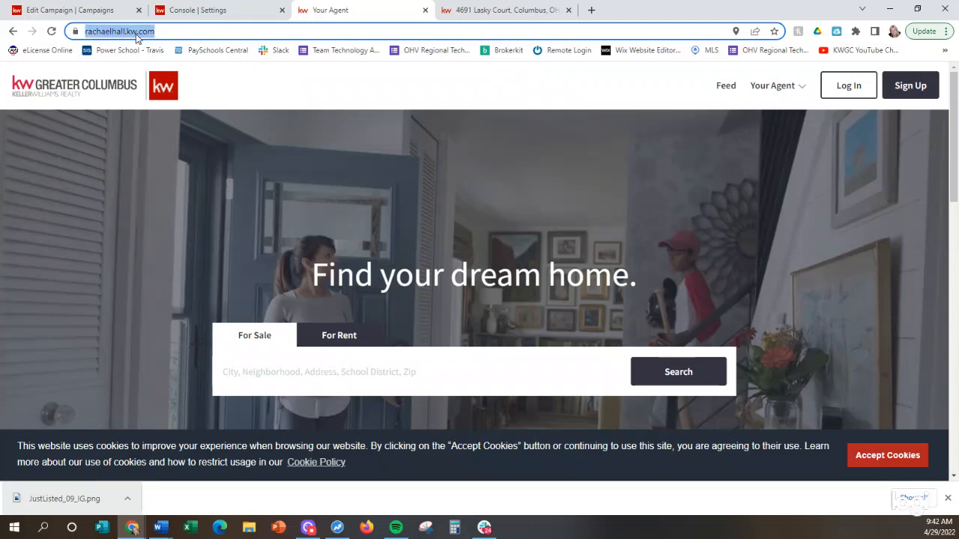
right_click(136, 34)
click(165, 123)
click(91, 10)
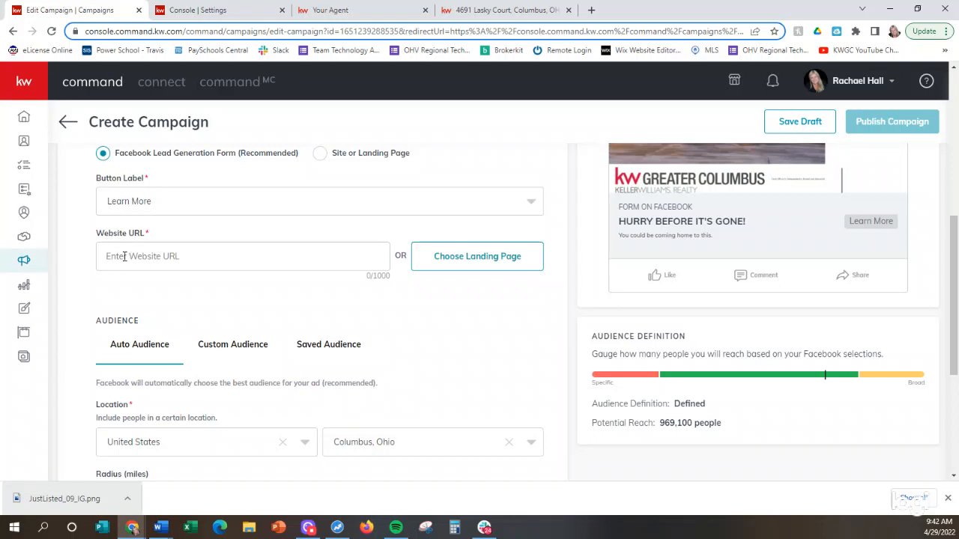
click(114, 260)
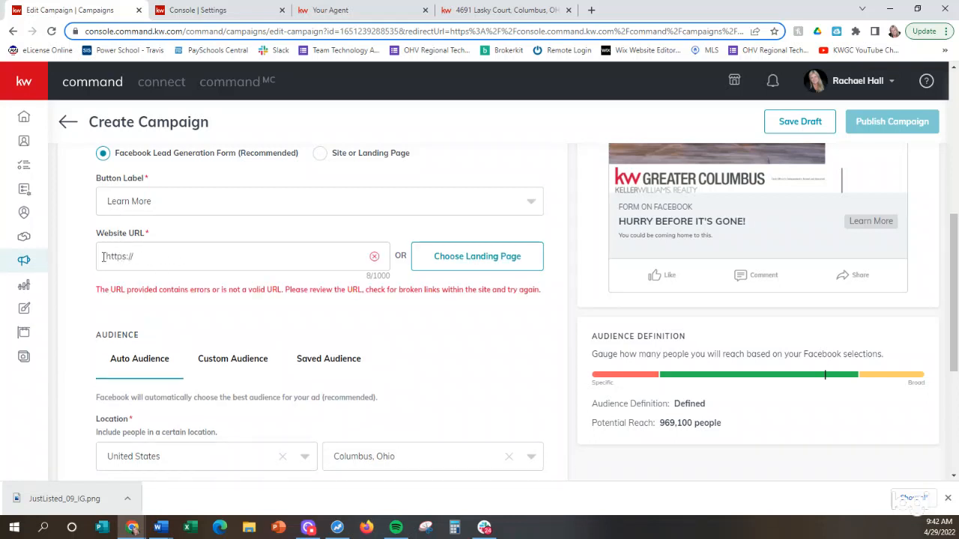
drag(139, 257, 85, 260)
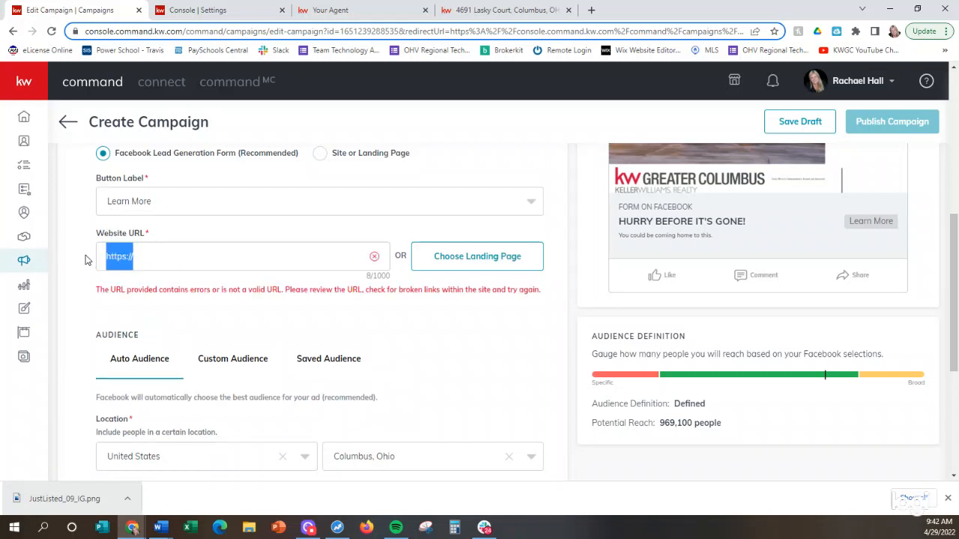
key(BackSpace)
right_click(116, 258)
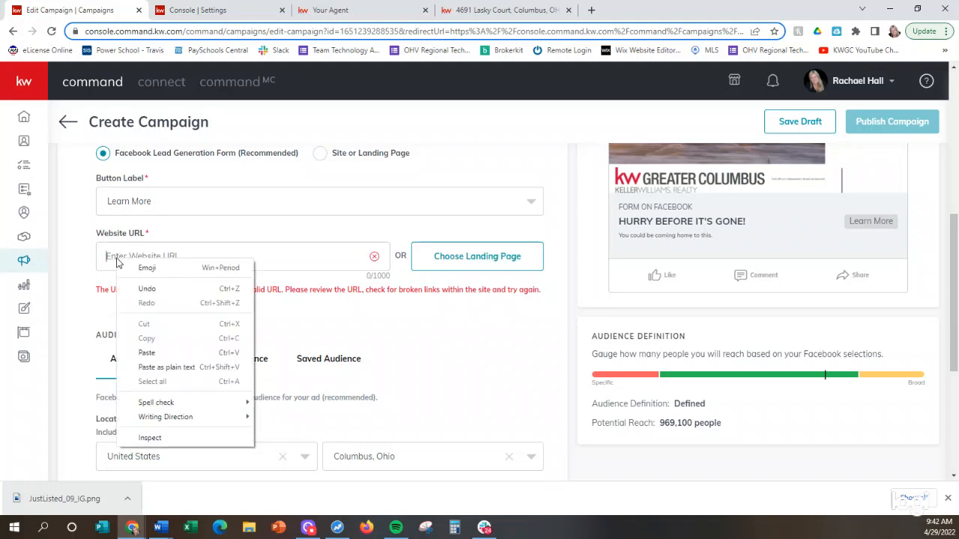
click(143, 353)
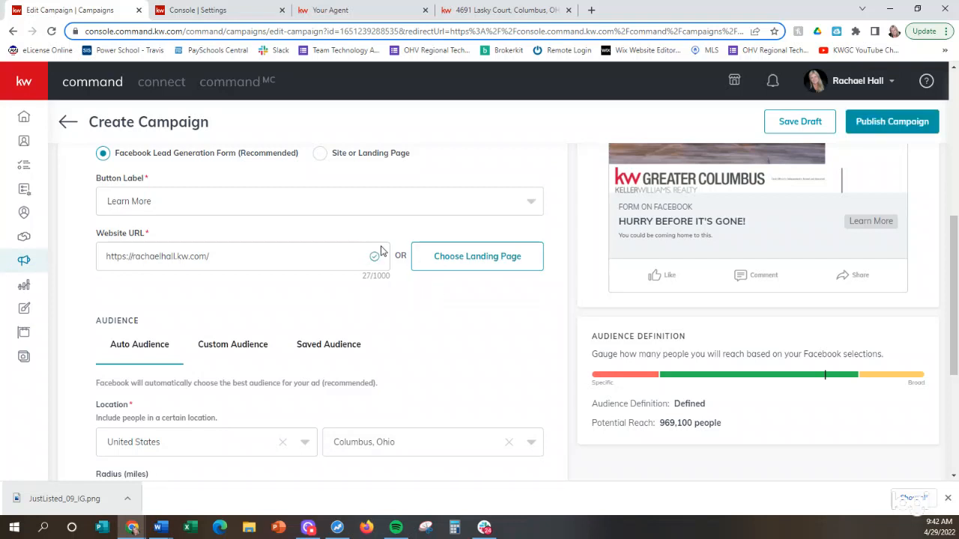
- Replace the audience location city with Westerville, Ohio
scroll(409, 294, down, 2)
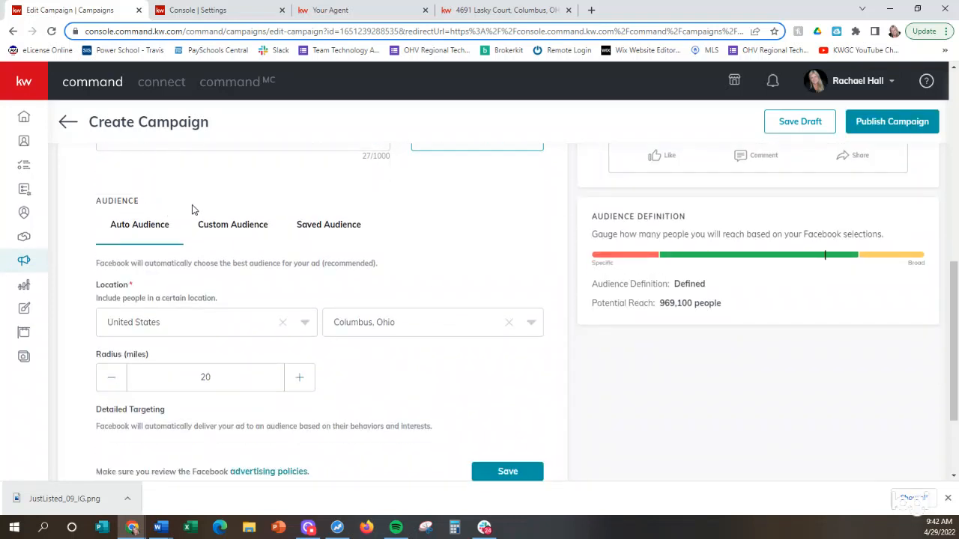
scroll(429, 218, down, 1)
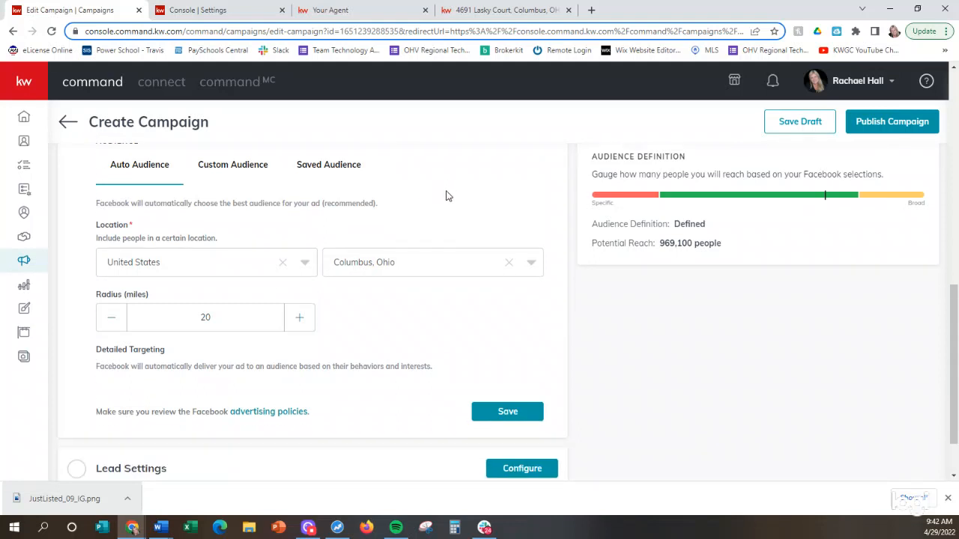
scroll(412, 296, down, 1)
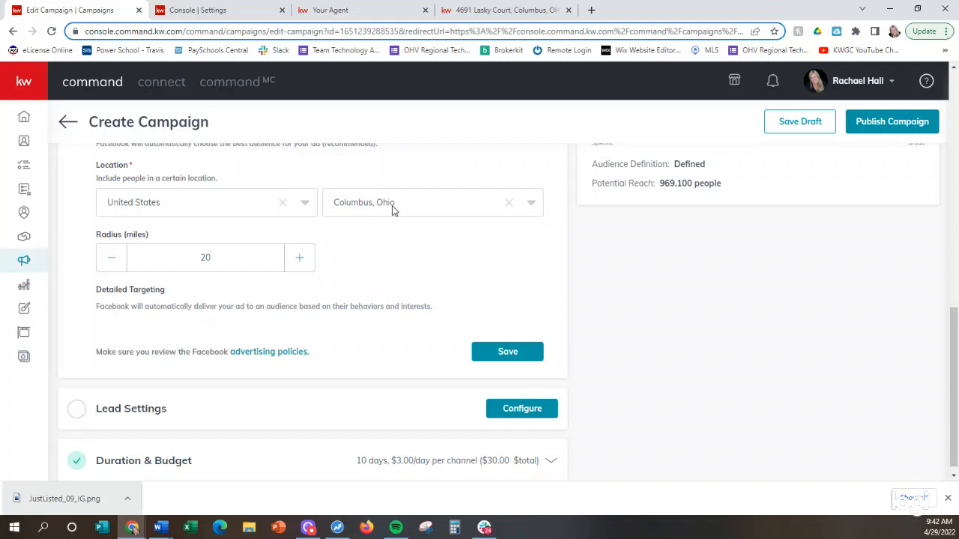
click(508, 202)
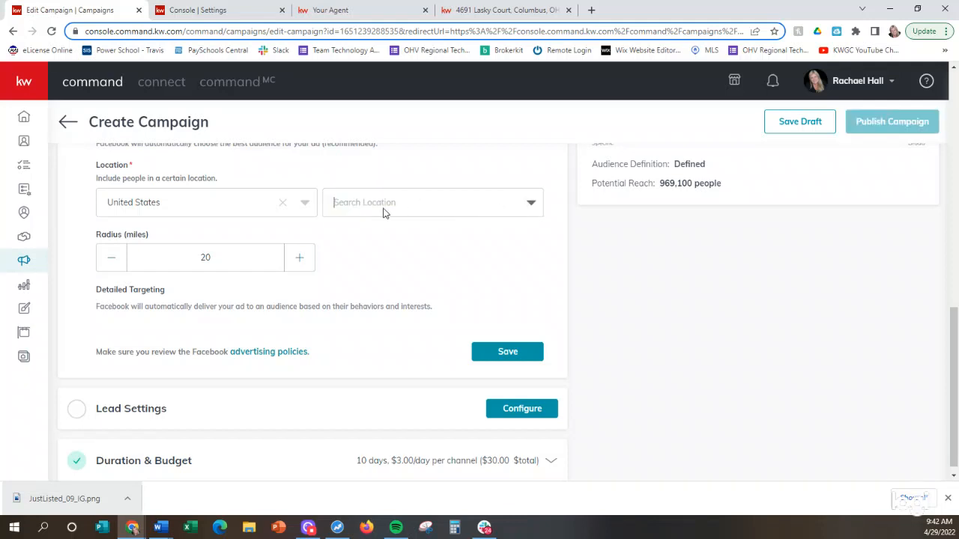
click(370, 209)
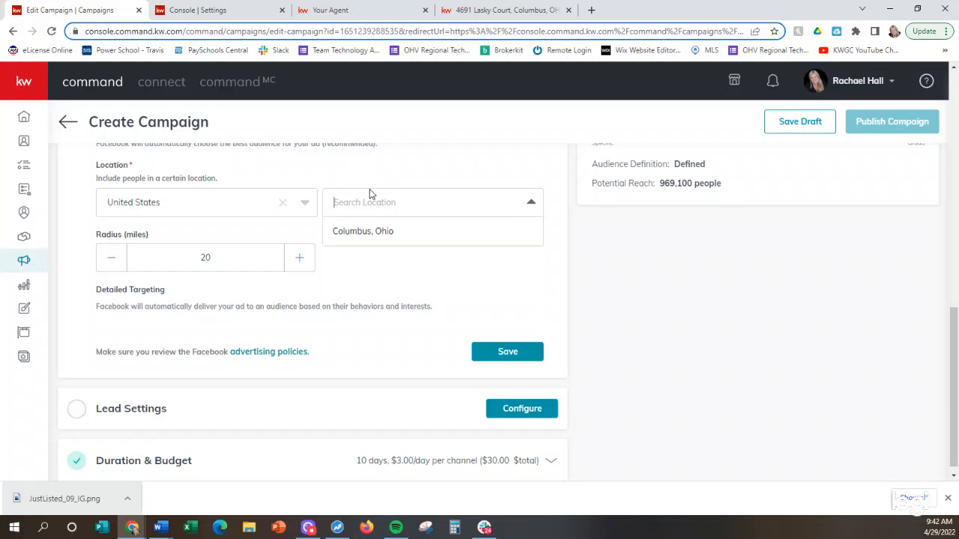
text(we)
text(ille, ohio)
key(Return)
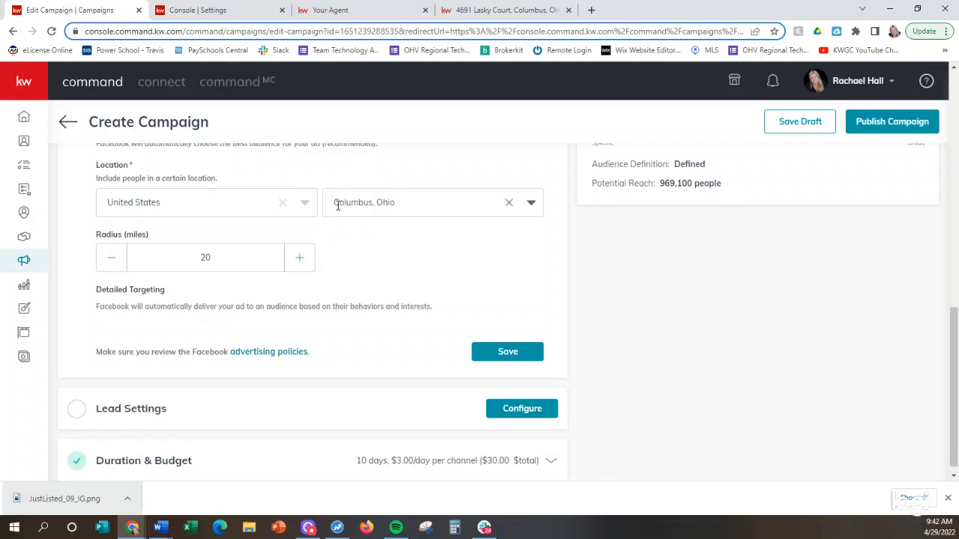
click(509, 203)
click(384, 206)
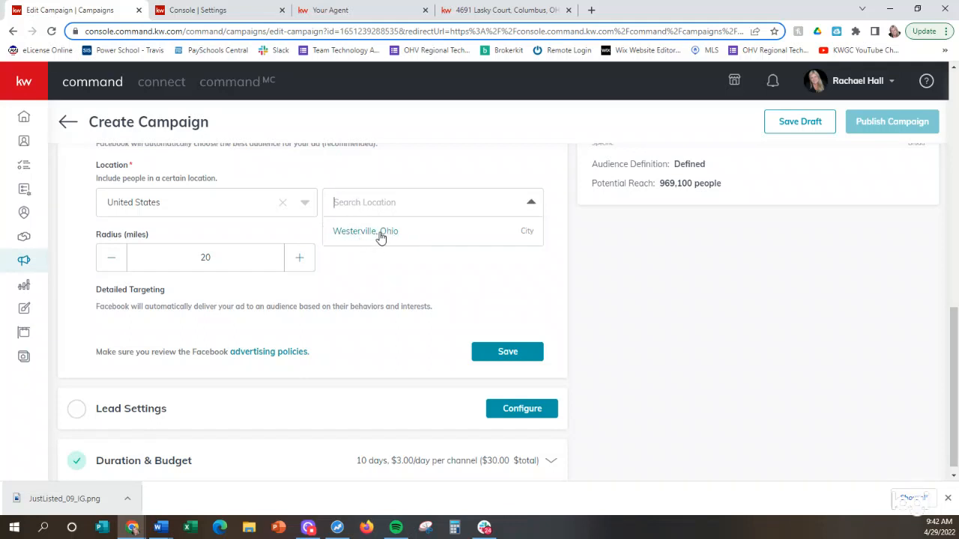
click(382, 237)
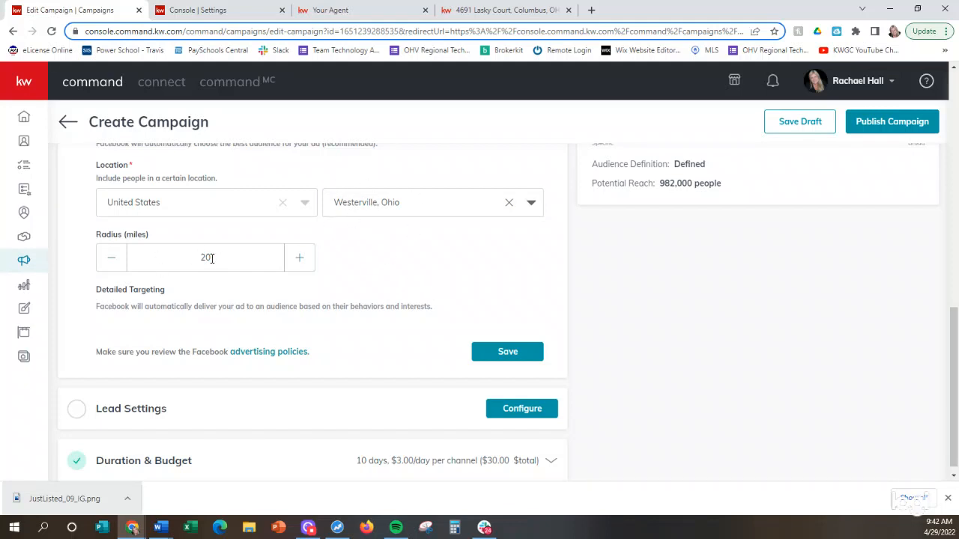
- Set the audience radius to 20 miles and save the Facebook settings section
click(298, 264)
click(298, 263)
click(298, 264)
click(297, 264)
click(297, 264)
click(111, 262)
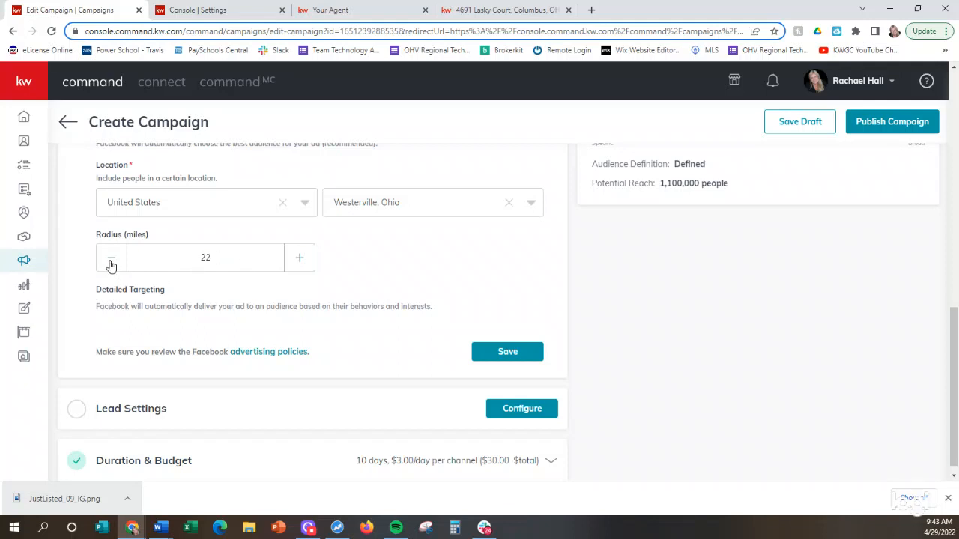
click(111, 263)
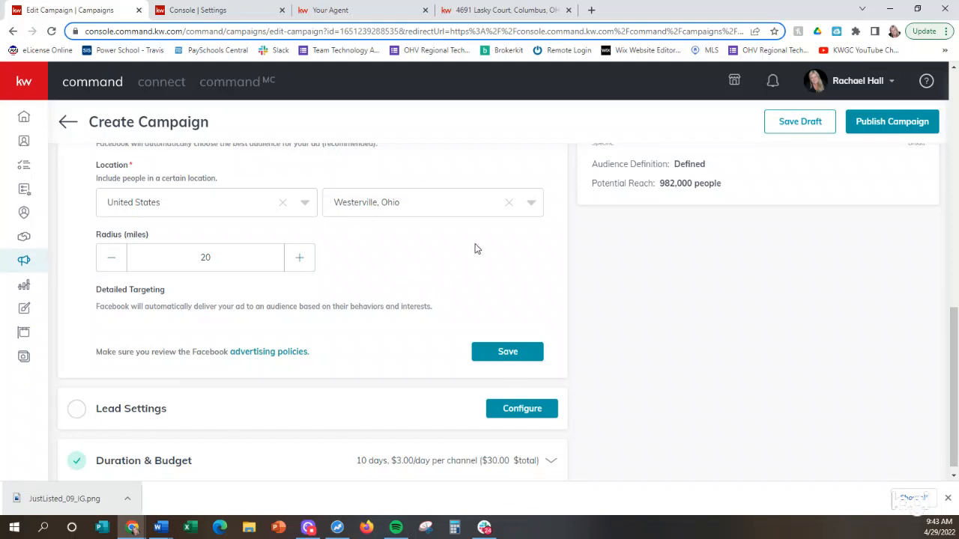
click(496, 352)
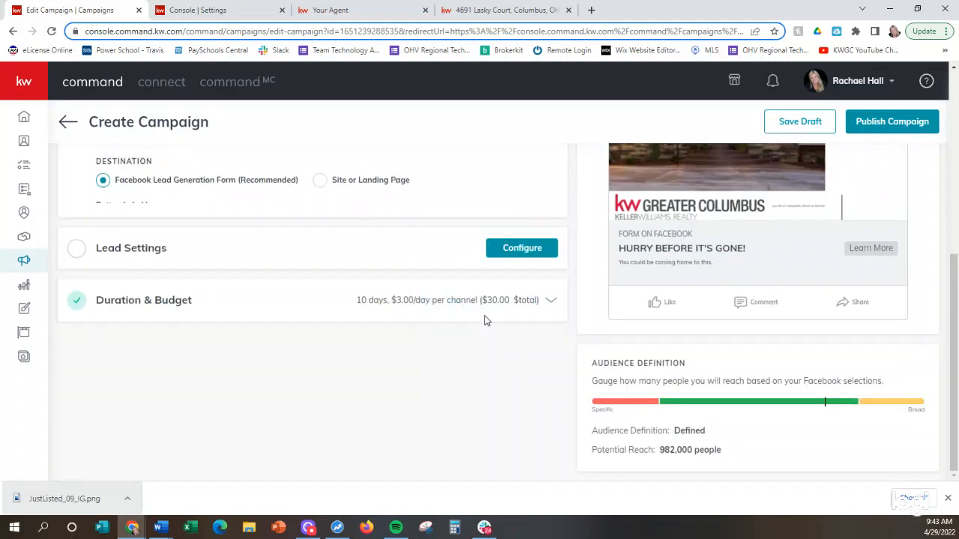
- Open the lead settings and create an auto-tag named facebook Lead with a teal colour, adding it to the campaign
scroll(472, 292, down, 2)
scroll(457, 260, up, 3)
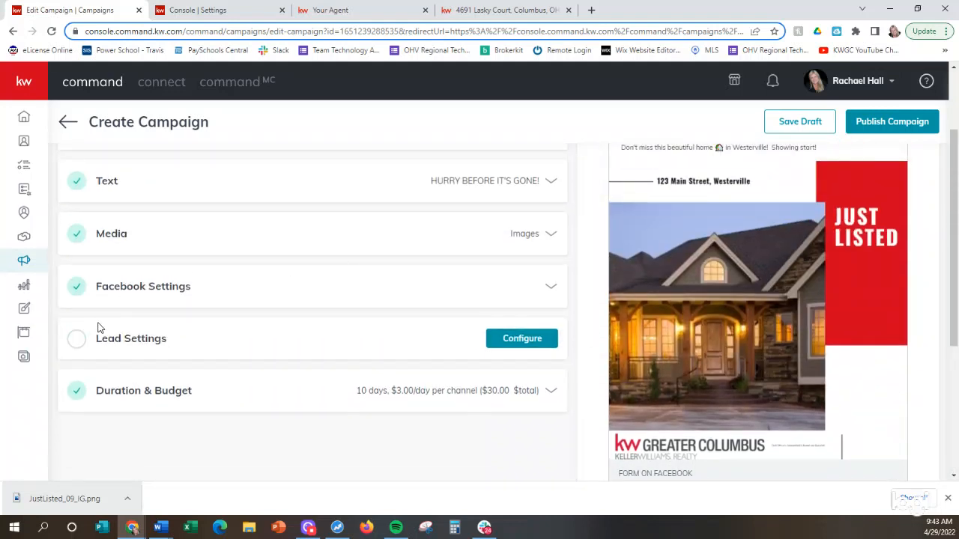
click(517, 346)
scroll(514, 343, down, 1)
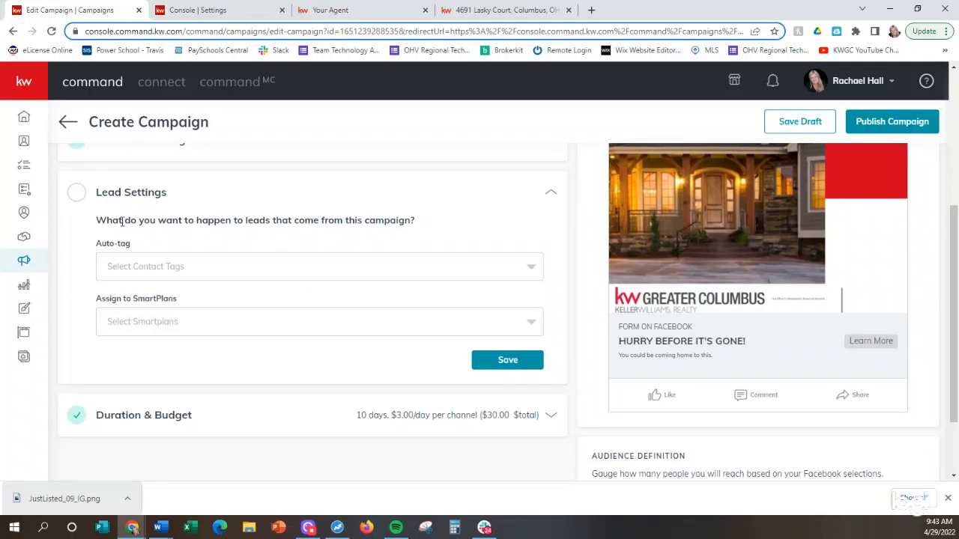
click(160, 270)
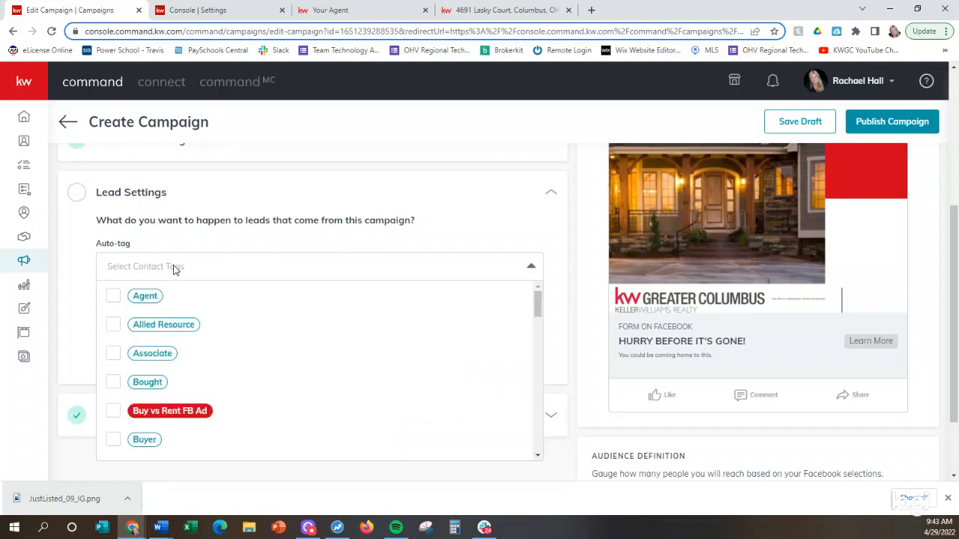
text(facebe)
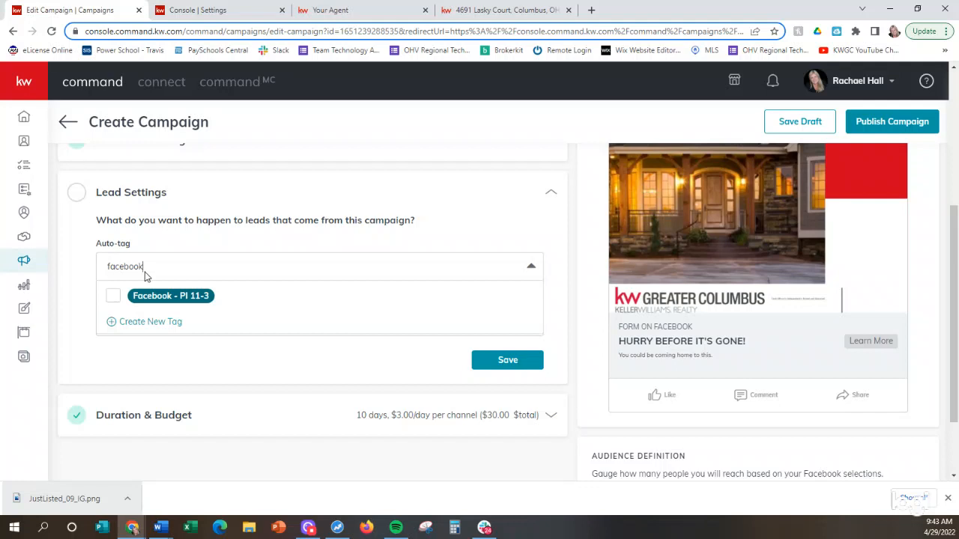
text(Lead)
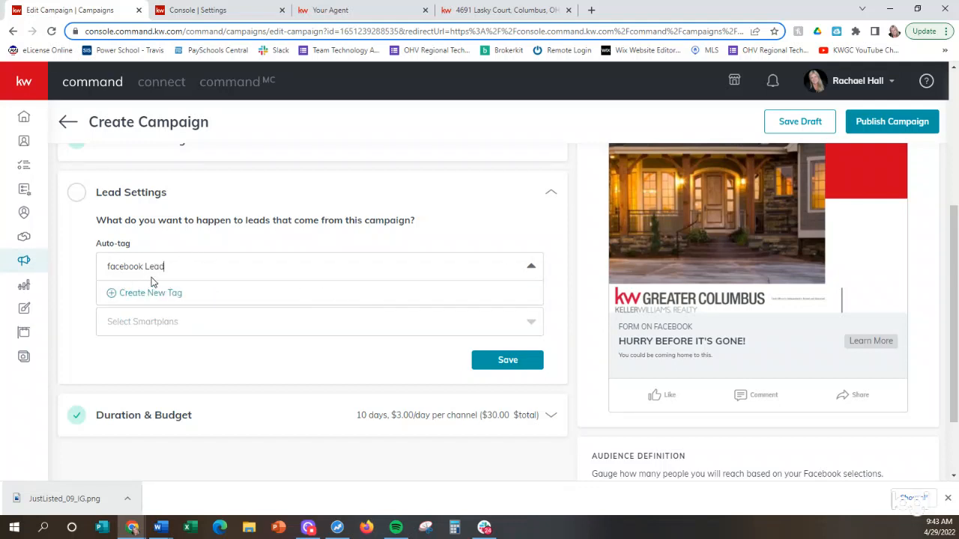
click(138, 297)
click(284, 322)
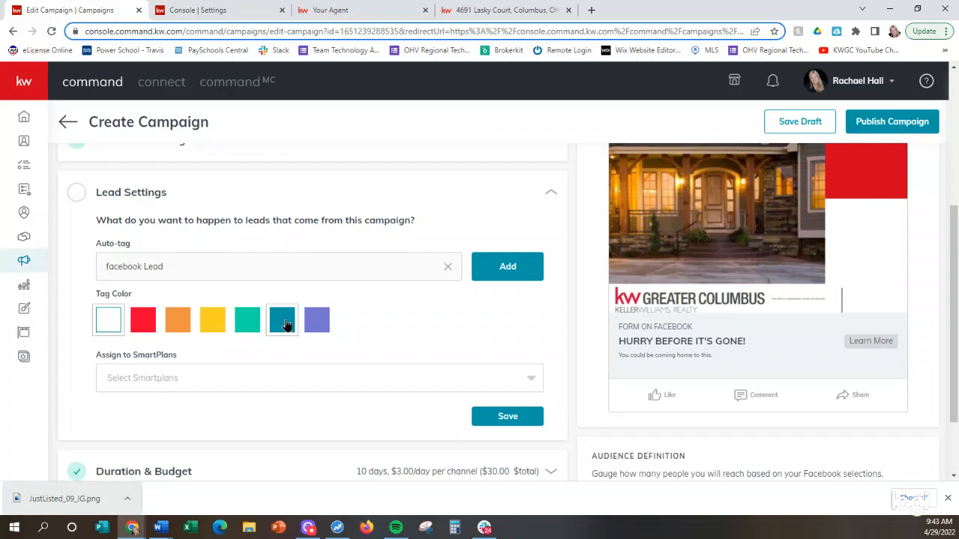
click(498, 276)
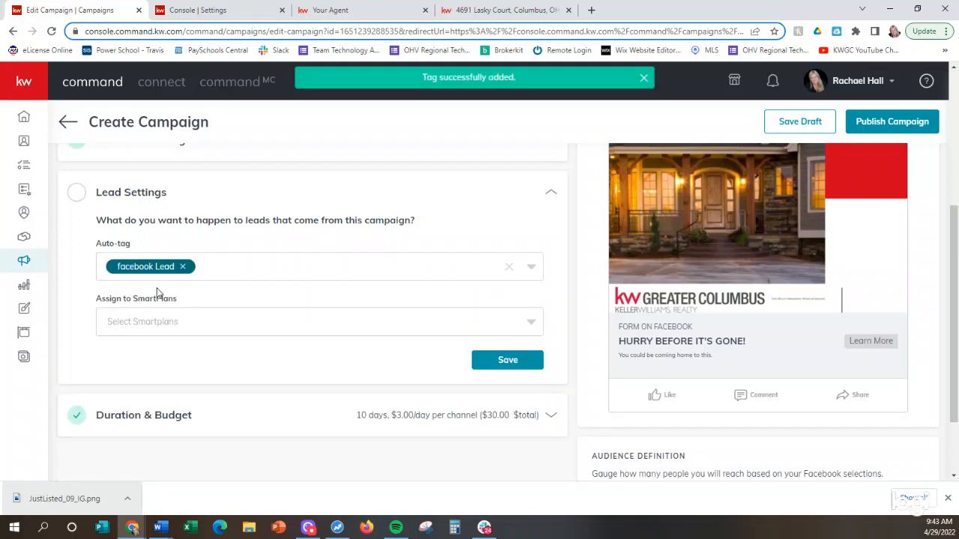
- Browse the SmartPlans list, then save the lead settings with only the facebook Lead auto-tag
click(148, 330)
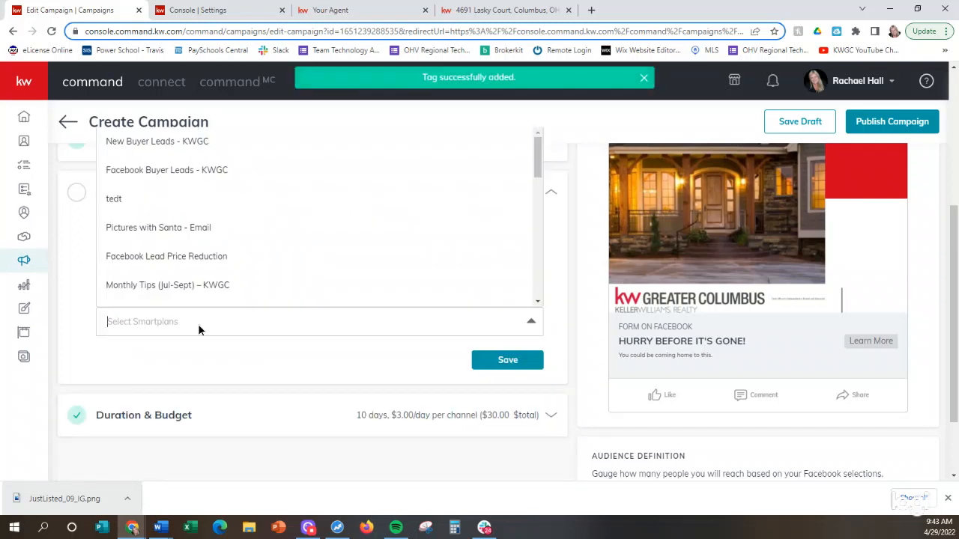
scroll(199, 331, up, 1)
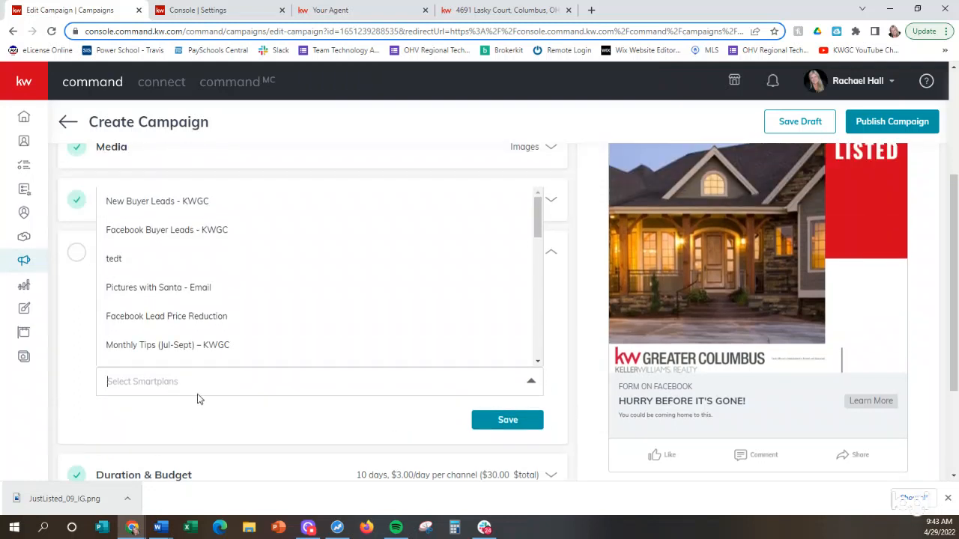
click(189, 390)
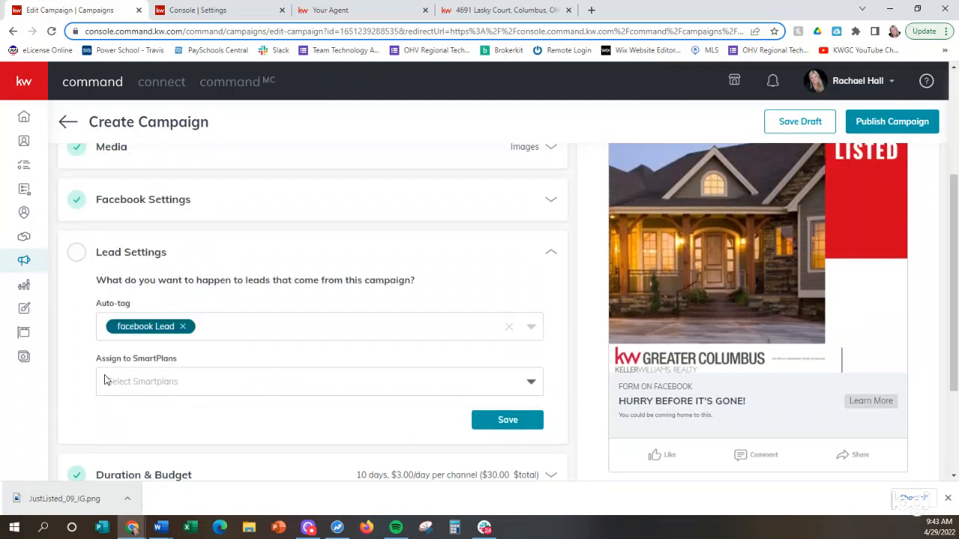
click(175, 382)
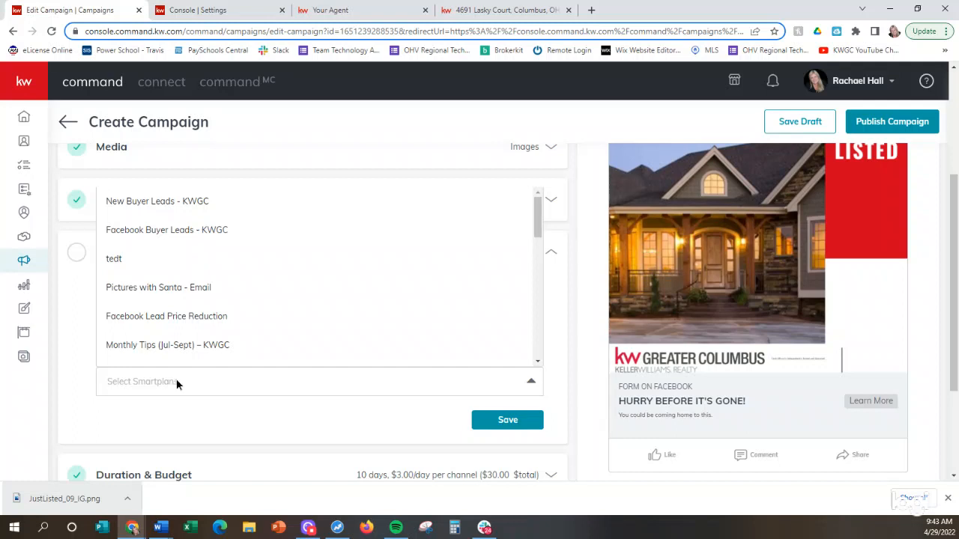
click(177, 383)
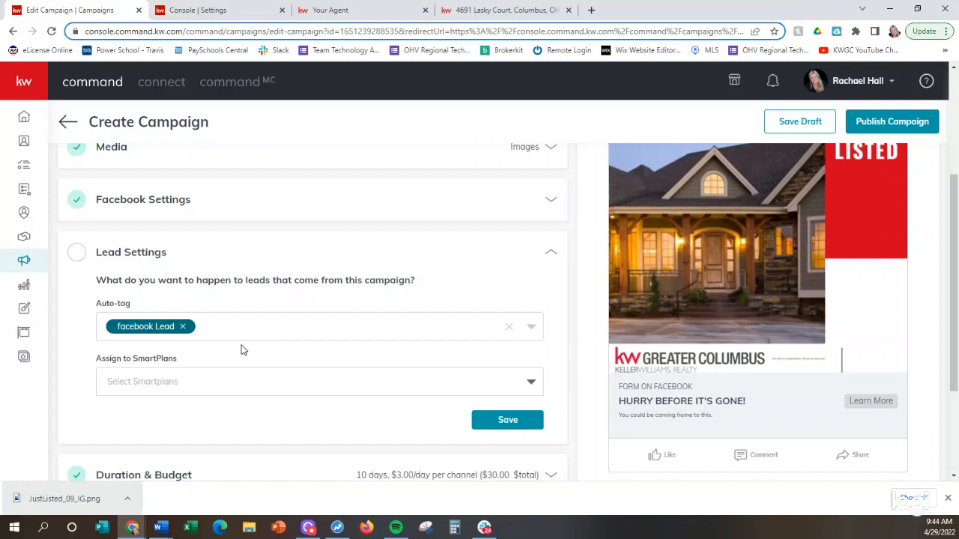
scroll(241, 350, down, 1)
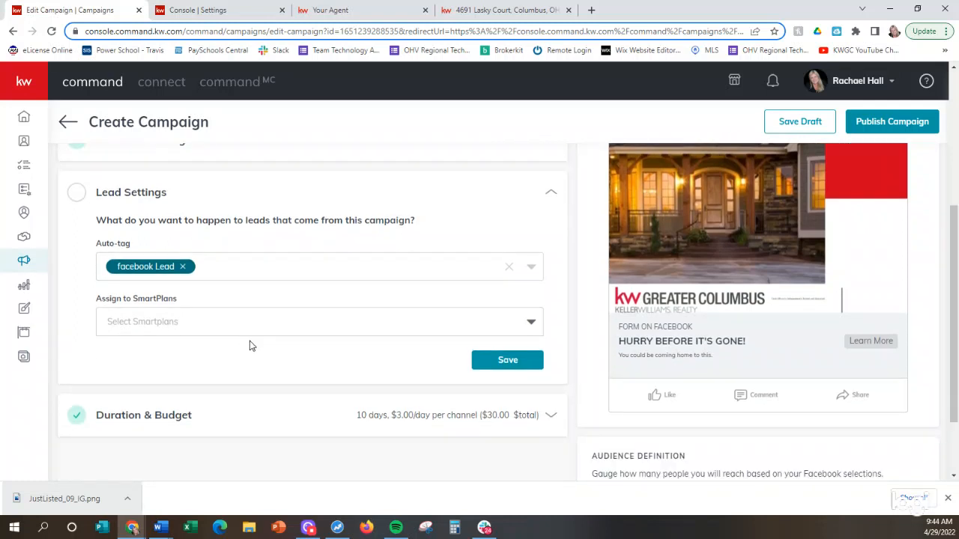
click(504, 362)
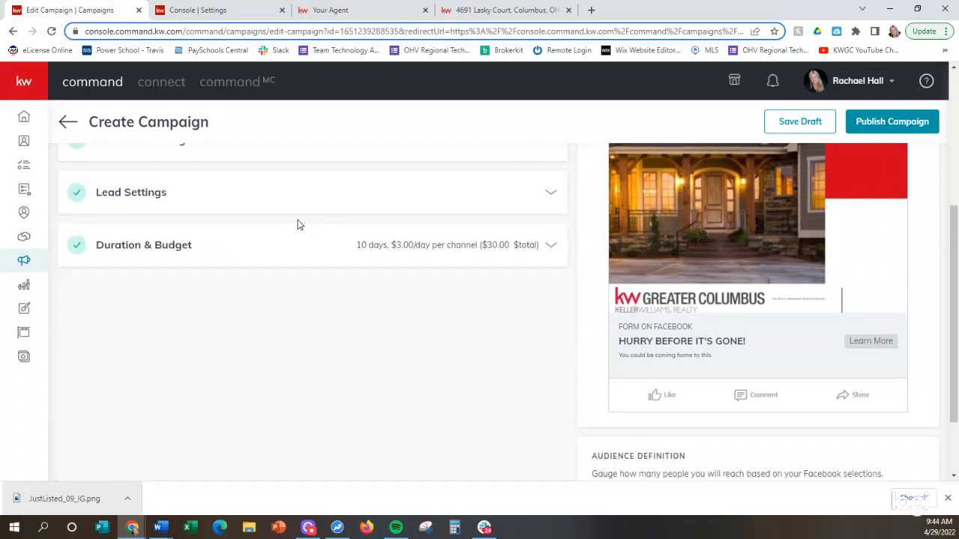
- Open Duration & Budget and try raising the total campaign budget to 50
click(167, 252)
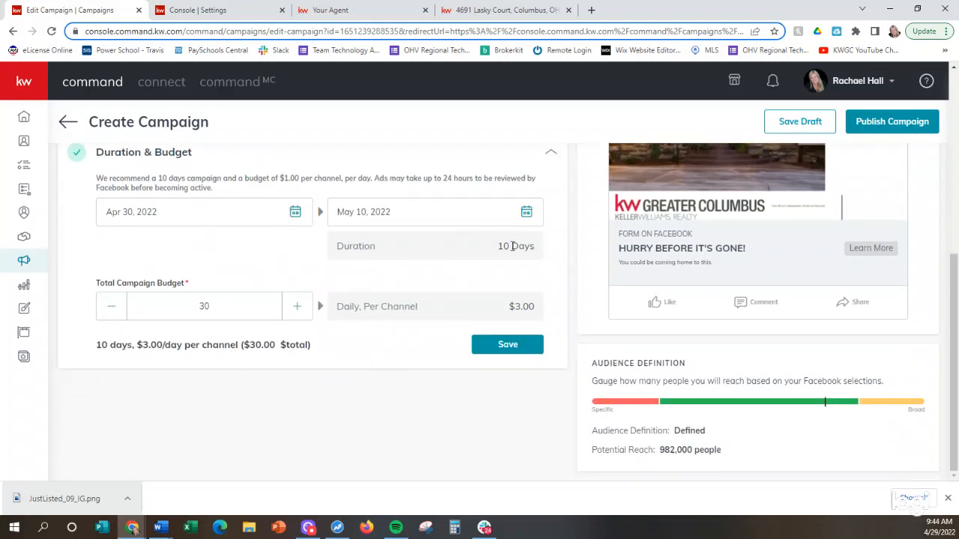
drag(495, 248, 543, 256)
click(381, 289)
drag(188, 305, 218, 303)
text(5)
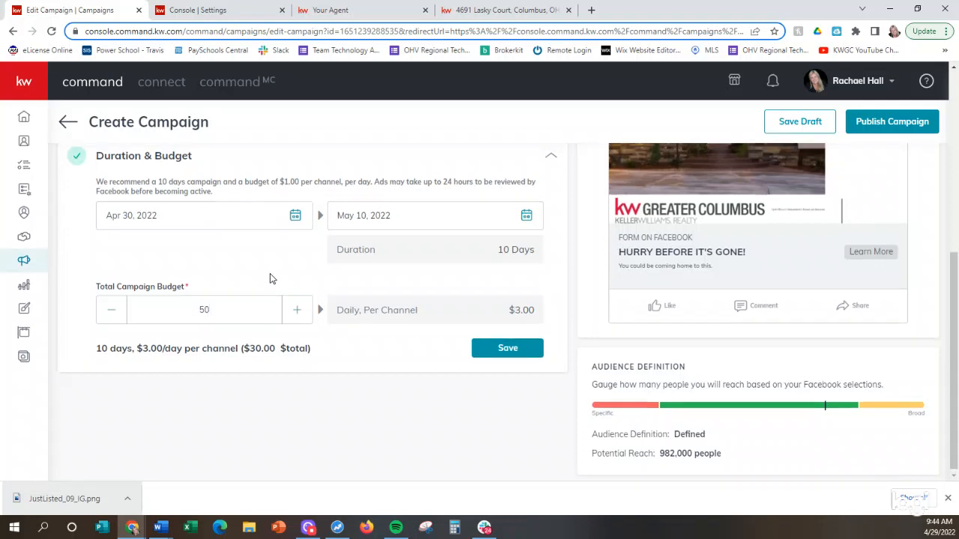
click(271, 278)
click(329, 284)
click(322, 302)
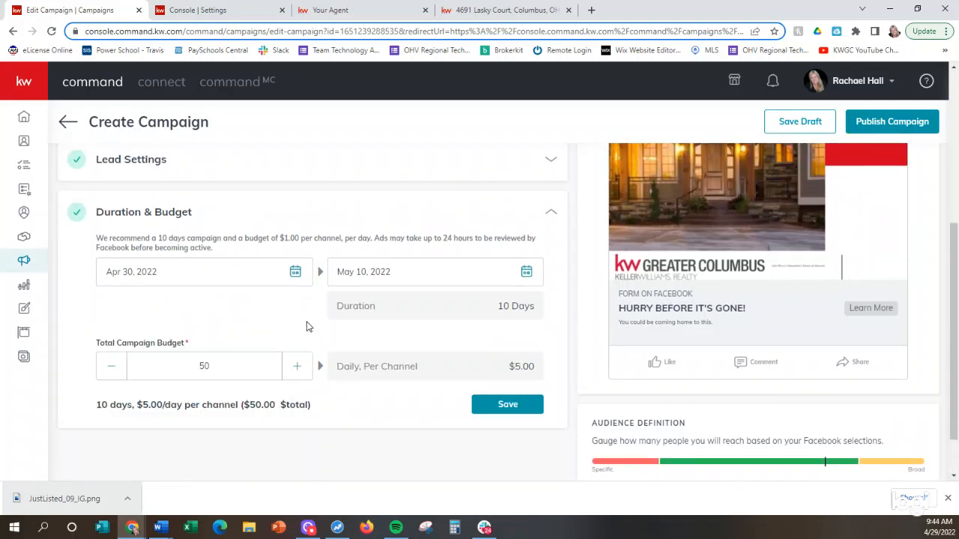
scroll(307, 325, down, 1)
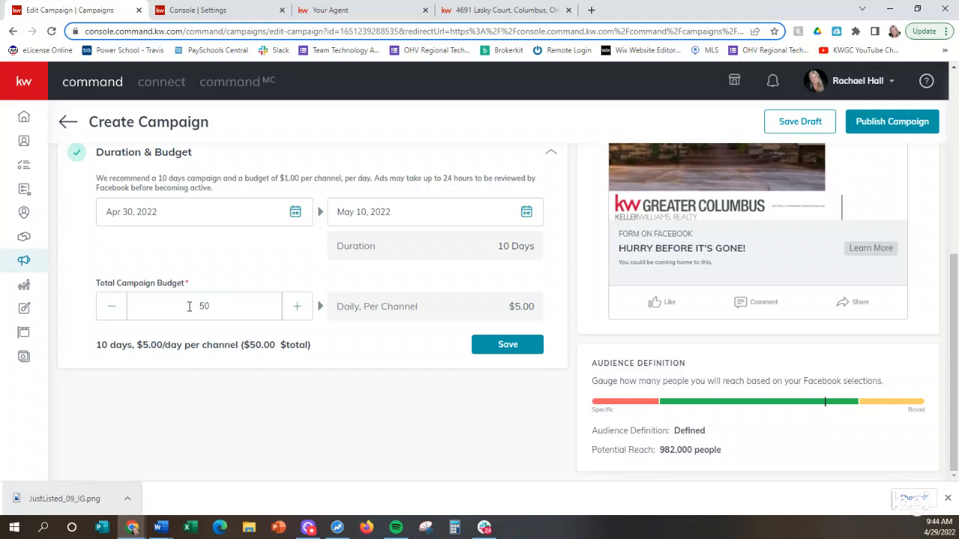
- Set the total campaign budget to 30 and save the duration and budget section
drag(189, 306, 224, 304)
text(3)
click(506, 346)
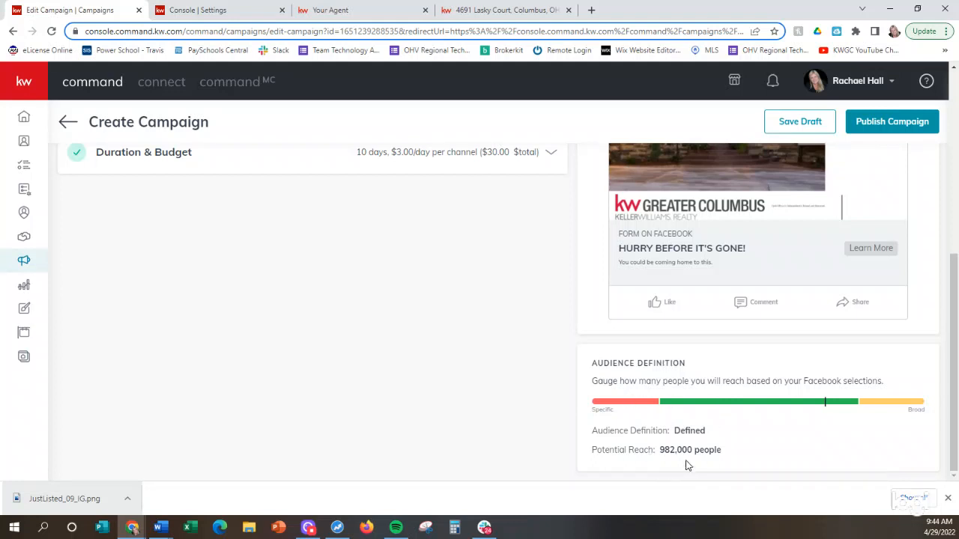
- Review the campaign sections and save the campaign as a draft
scroll(716, 431, up, 1)
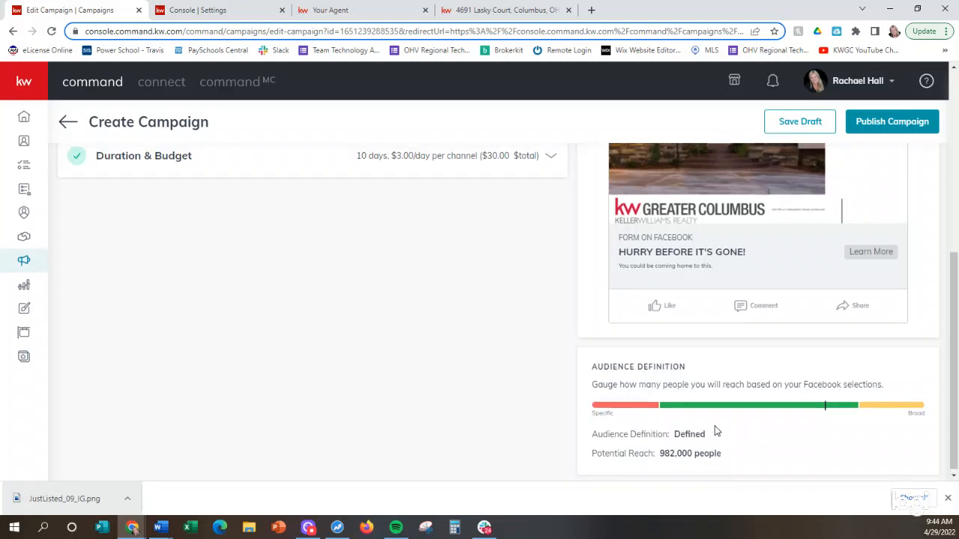
scroll(715, 431, up, 5)
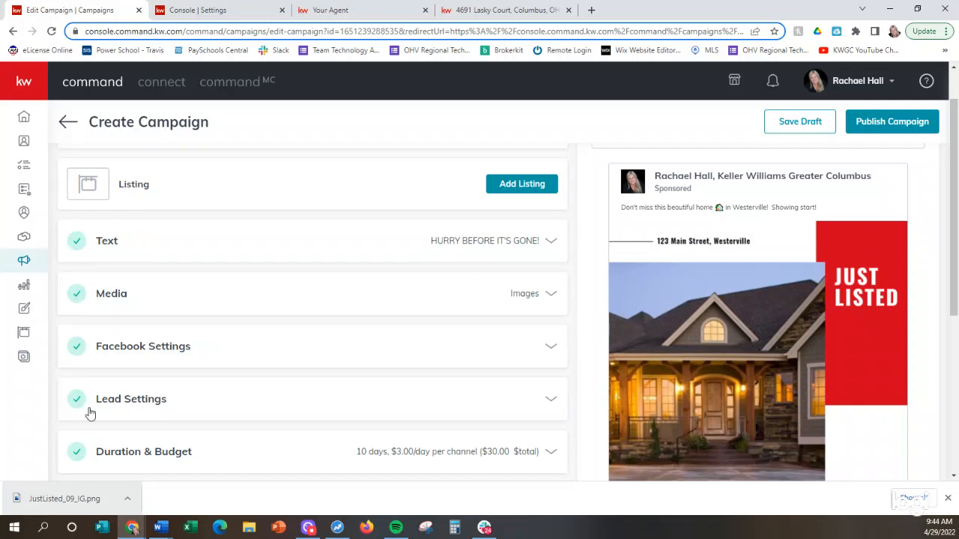
scroll(90, 449, down, 2)
scroll(412, 327, up, 3)
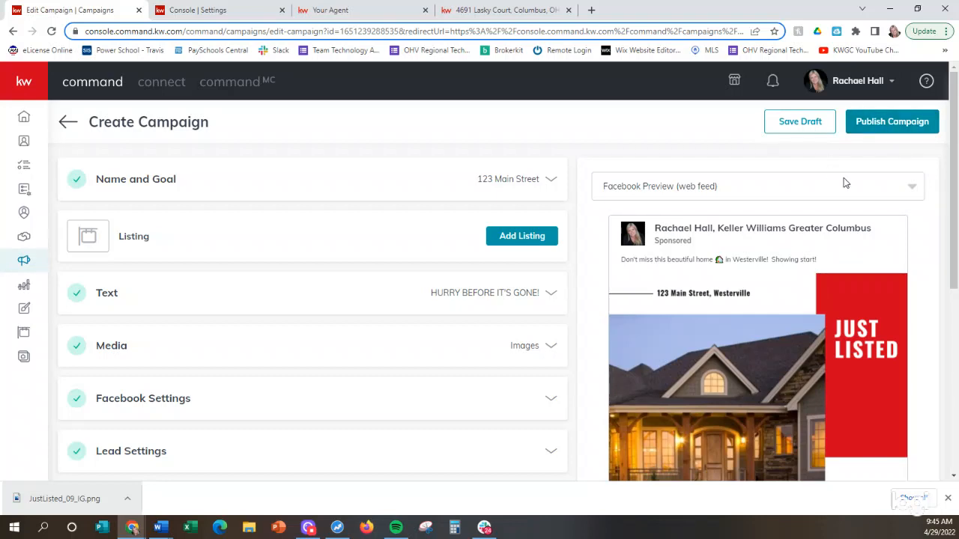
click(820, 123)
click(435, 318)
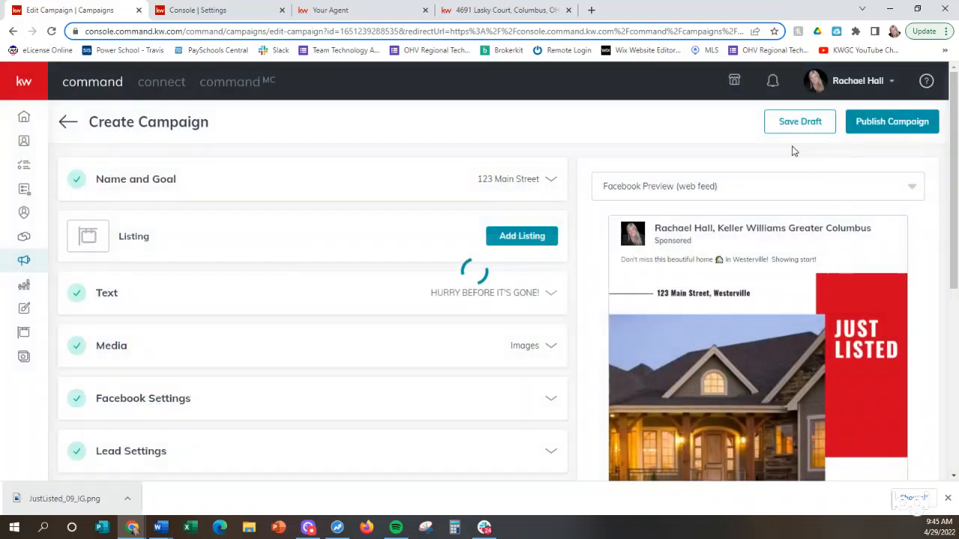